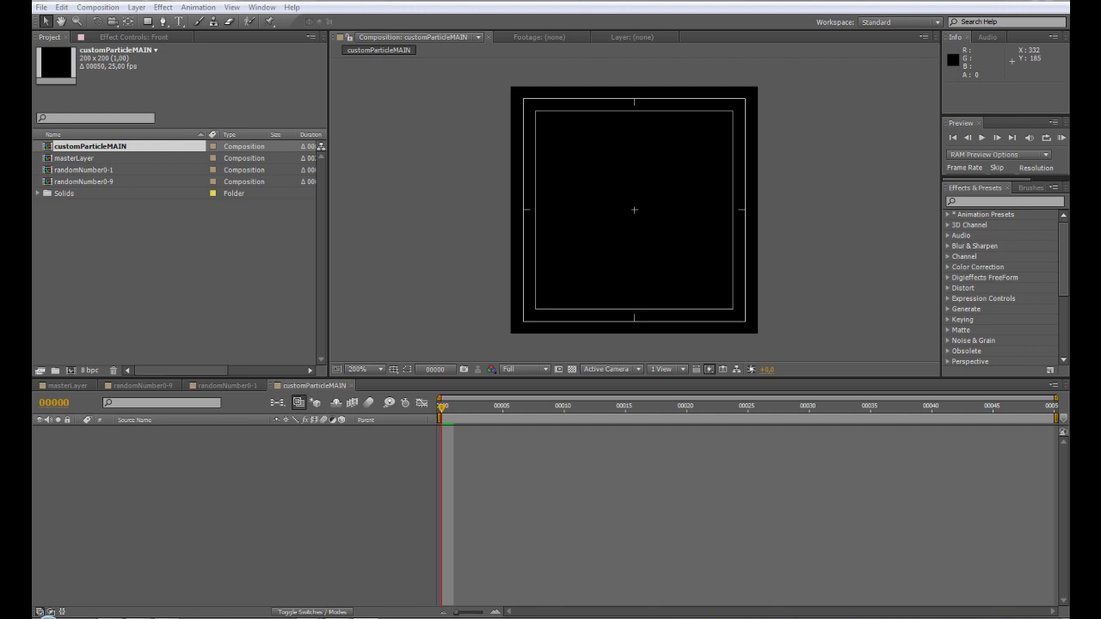
- Review the composition settings of customParticleMAIN, including its size, frame rate and duration
left_click(602, 450)
left_click(228, 467)
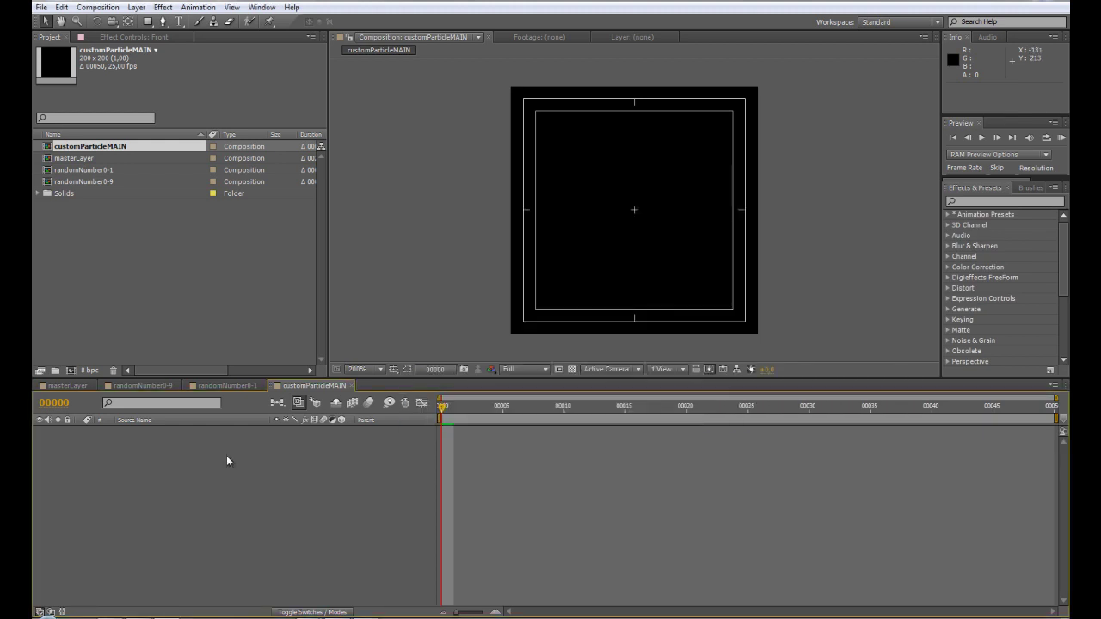
key("ctrl+k")
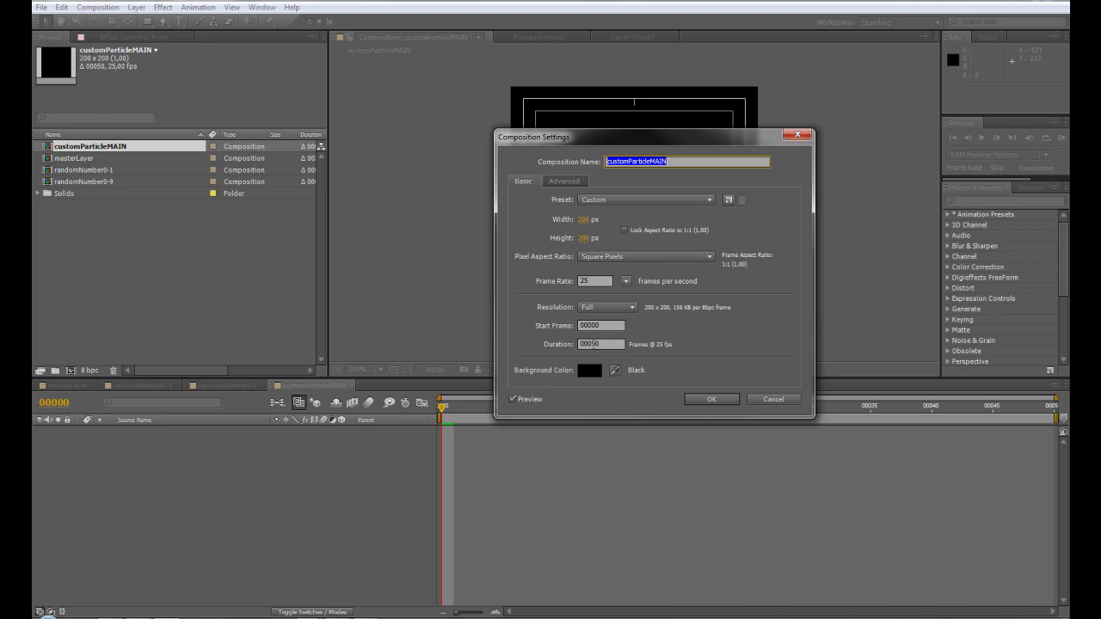
left_click(708, 398)
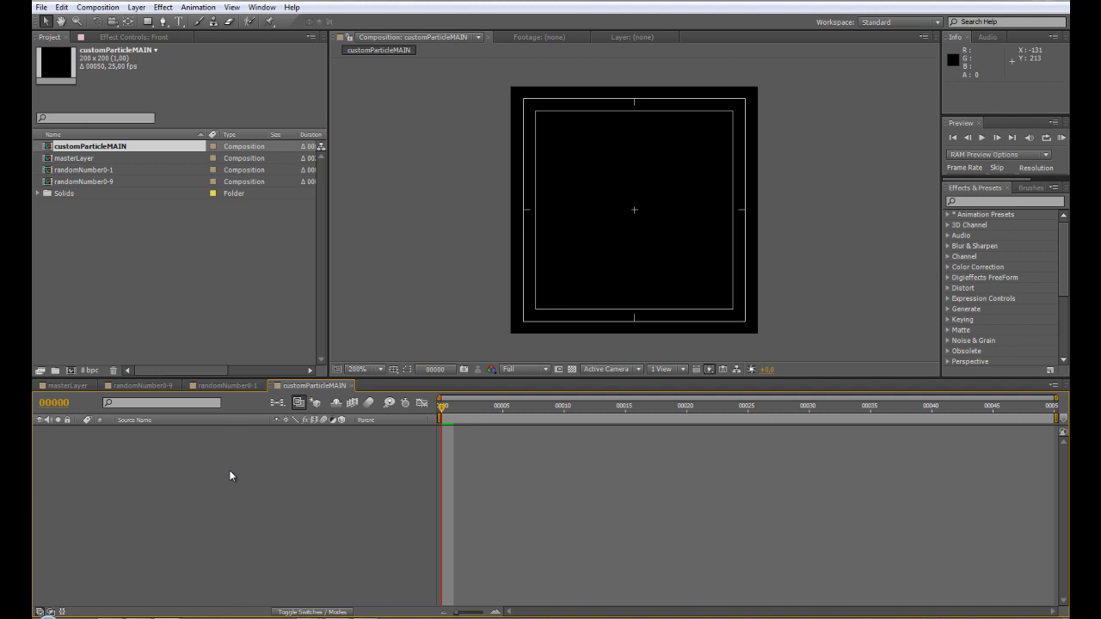
- Add a text layer reading "0" in the mCode15 font, centre it in the composition, and keep its fill colour at 118516
left_click(180, 23)
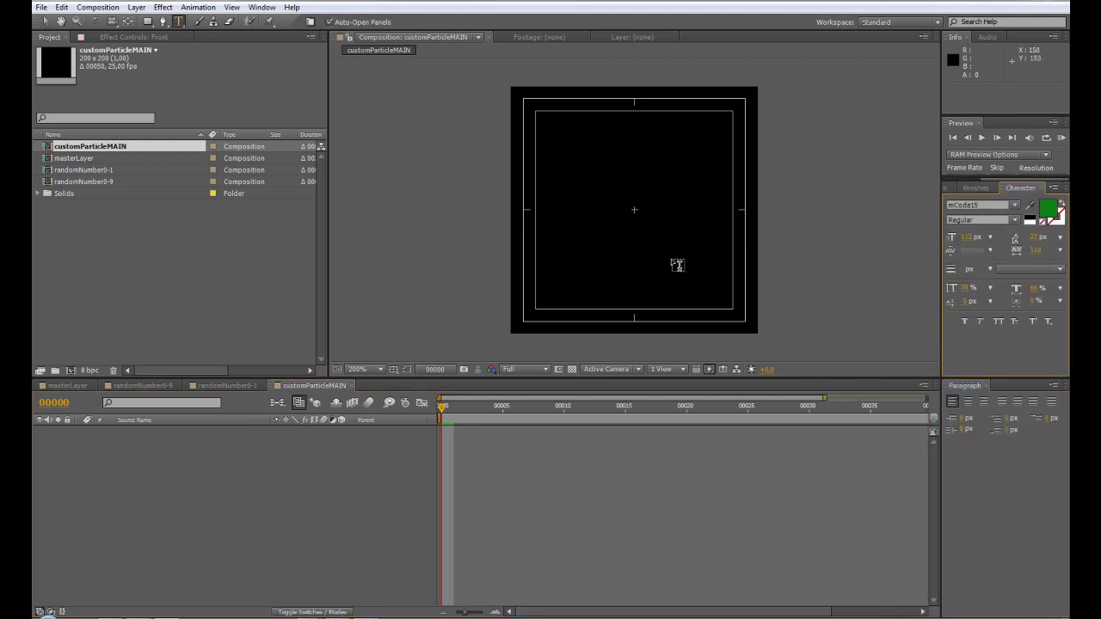
left_click(632, 209)
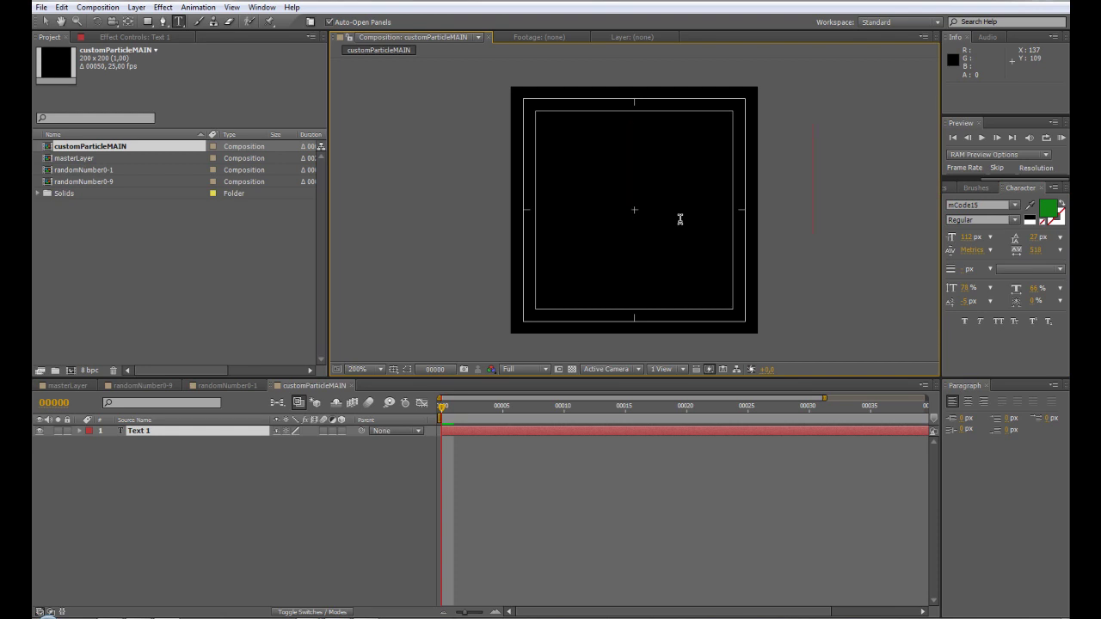
type("0")
key("KP_Enter")
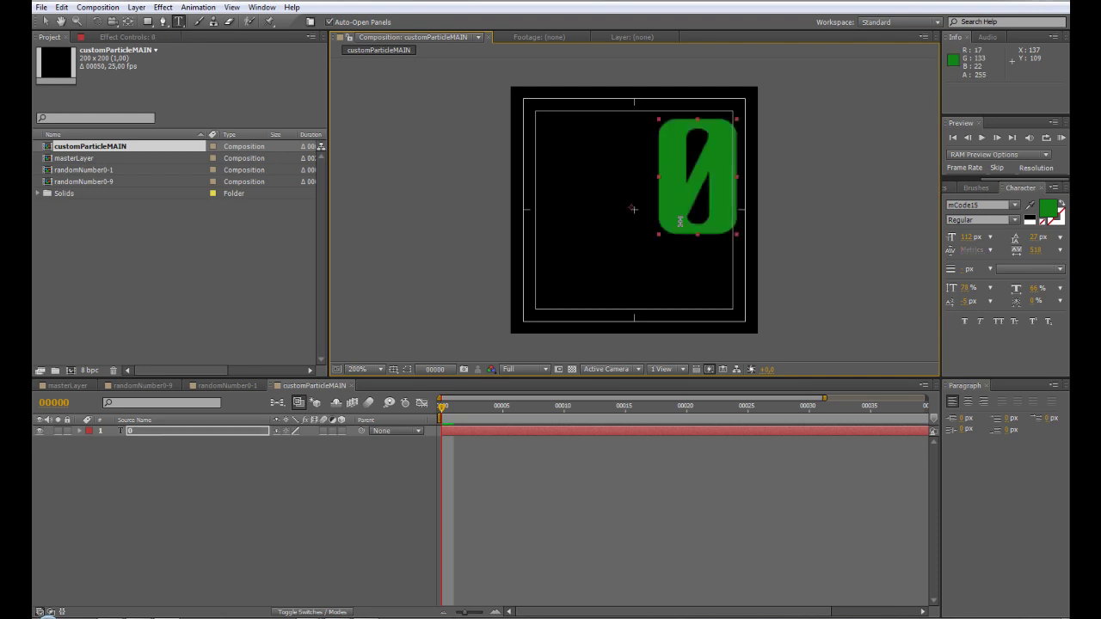
key("v")
left_click_drag(672, 191, 611, 222)
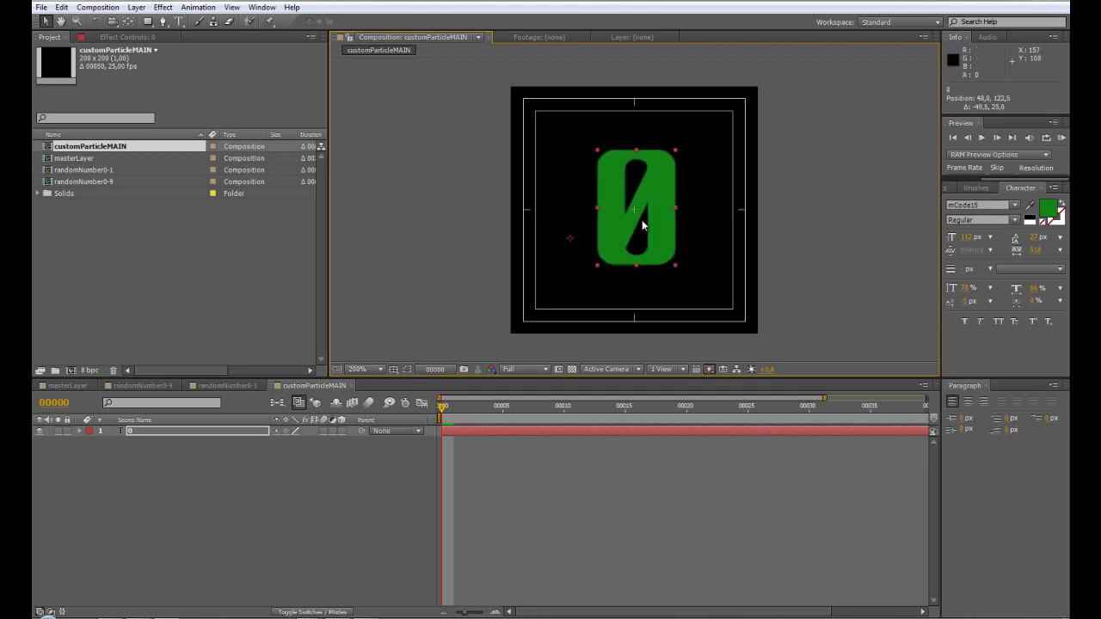
left_click(1053, 211)
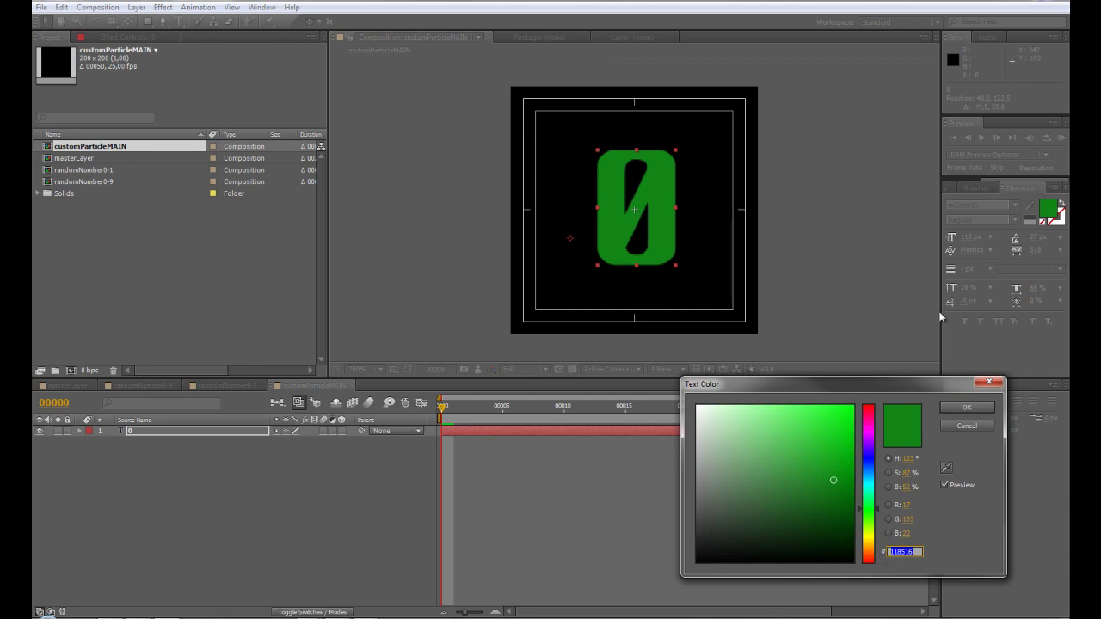
left_click(968, 408)
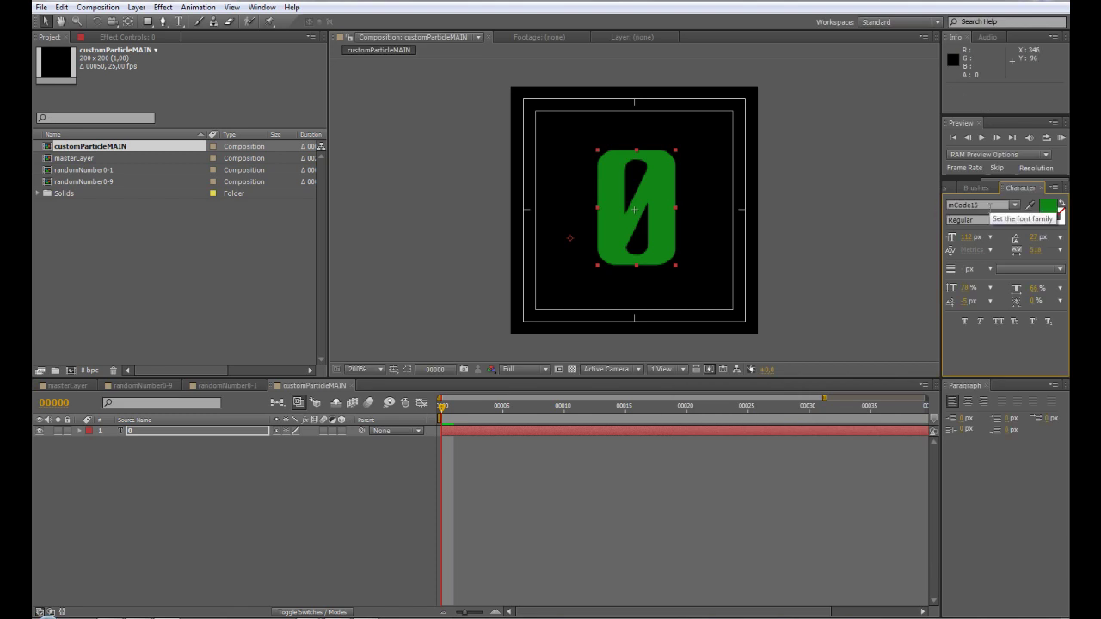
- Add a Character Offset animator to the text layer, try out another offset, and set the offset to 0
left_click(82, 431)
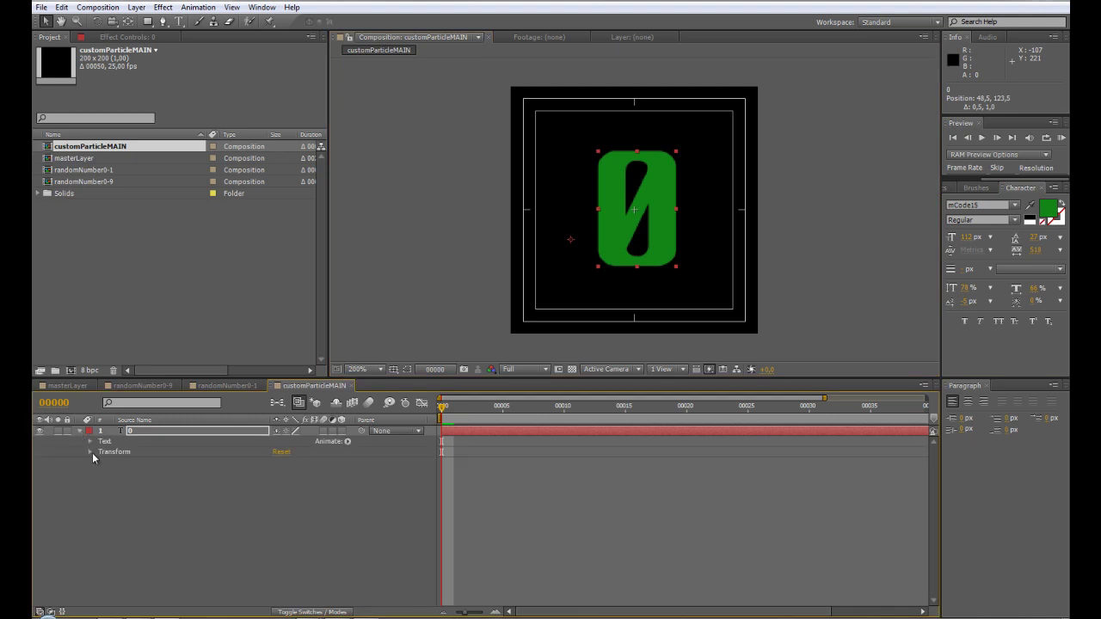
left_click(90, 452)
left_click(90, 453)
left_click(348, 442)
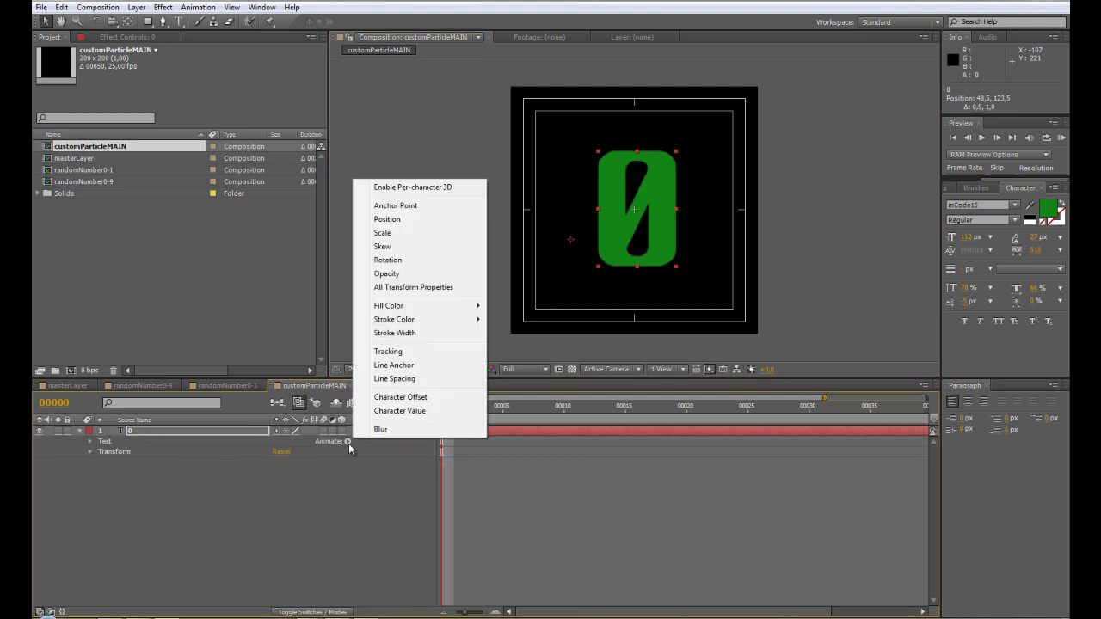
left_click(427, 399)
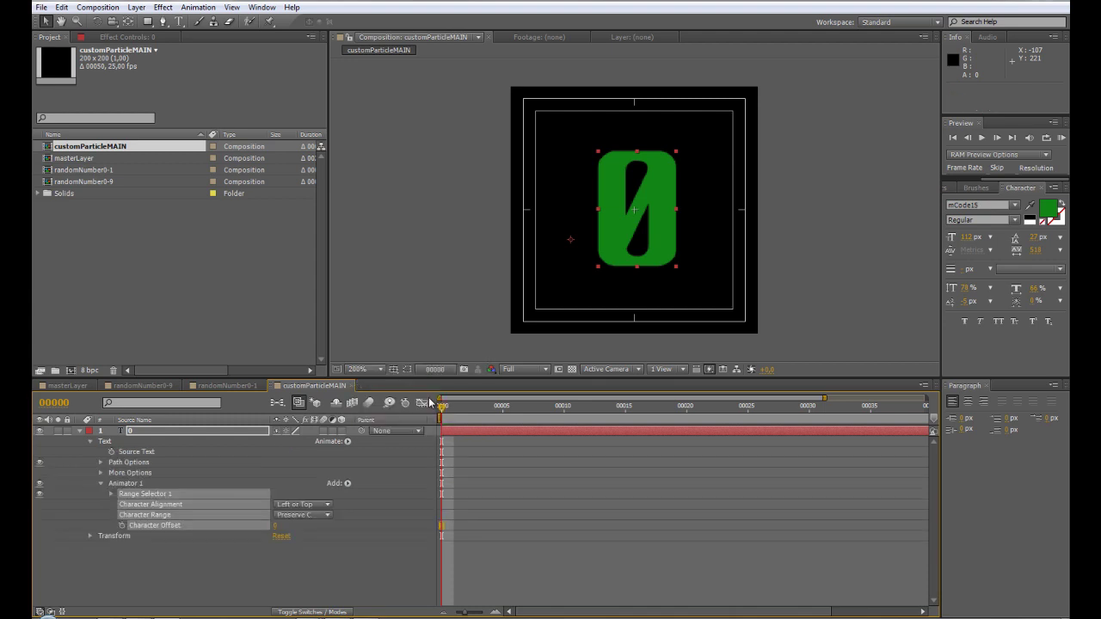
left_click_drag(428, 378, 427, 365)
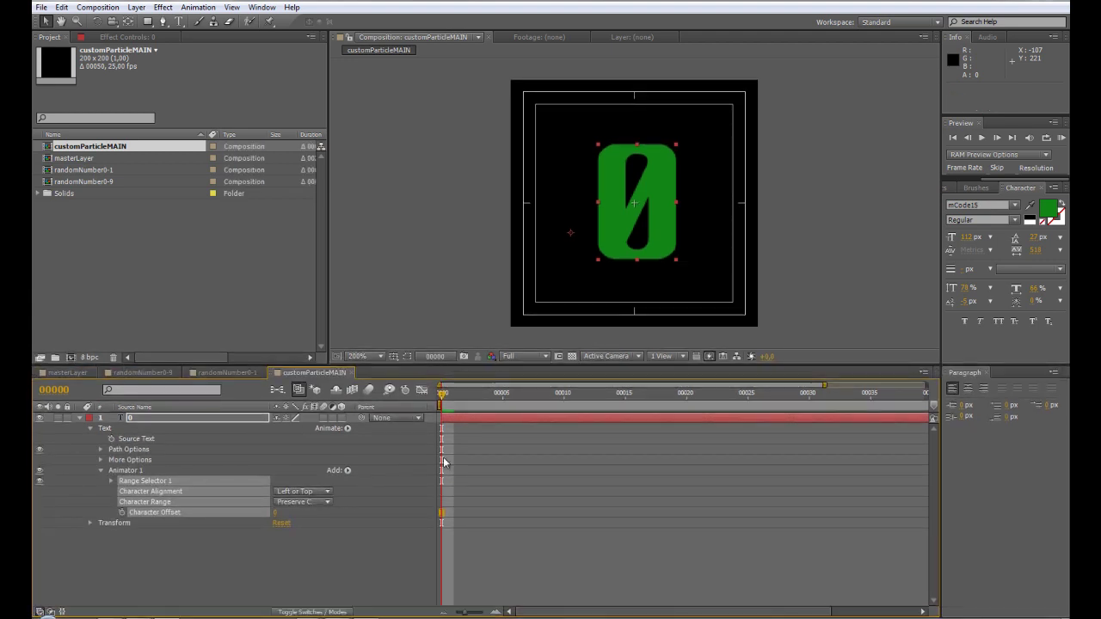
left_click_drag(275, 516, 390, 512)
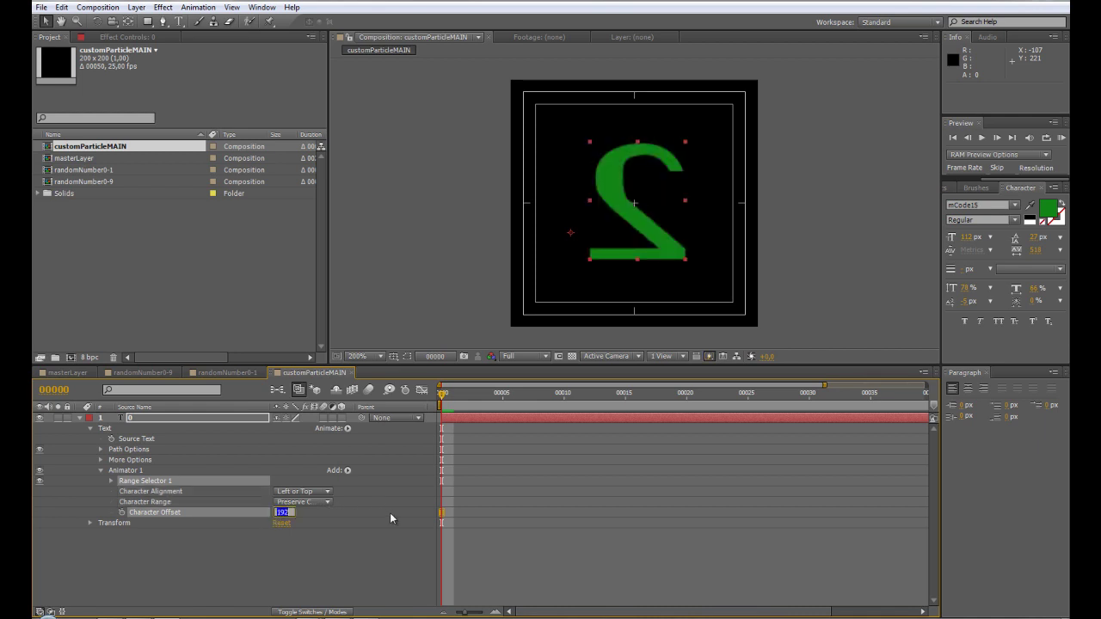
type("0")
- Give Character Offset the expression "posterizeTime(10/1); Math.round(random(-1,7))" on two lines and scrub the timeline to check the digits
left_click(122, 512, "alt")
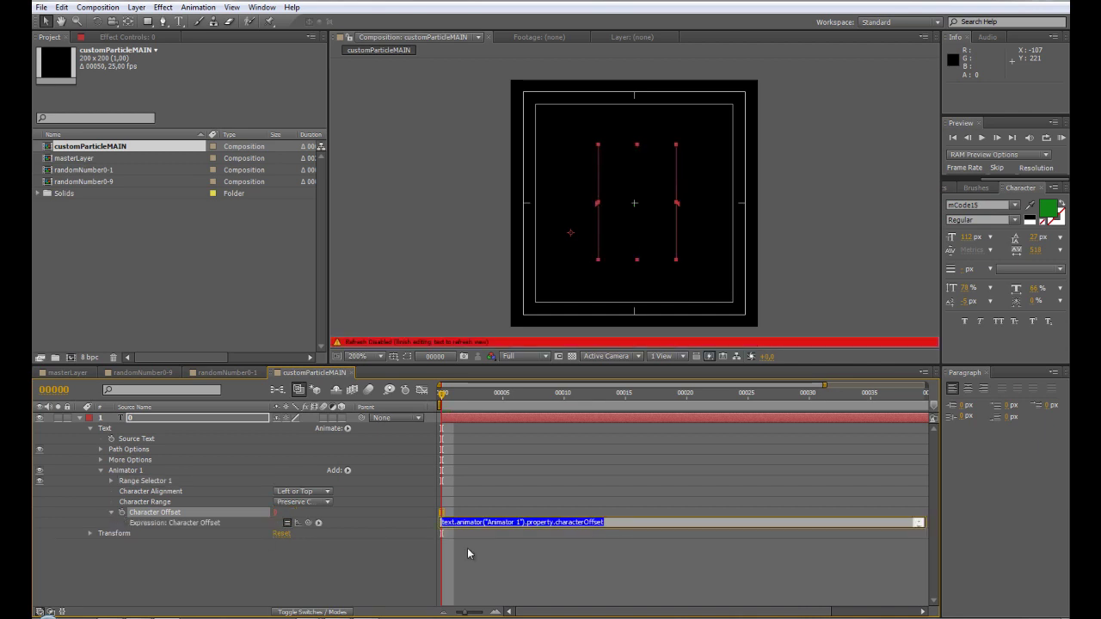
type("posterizeTime(10/1")
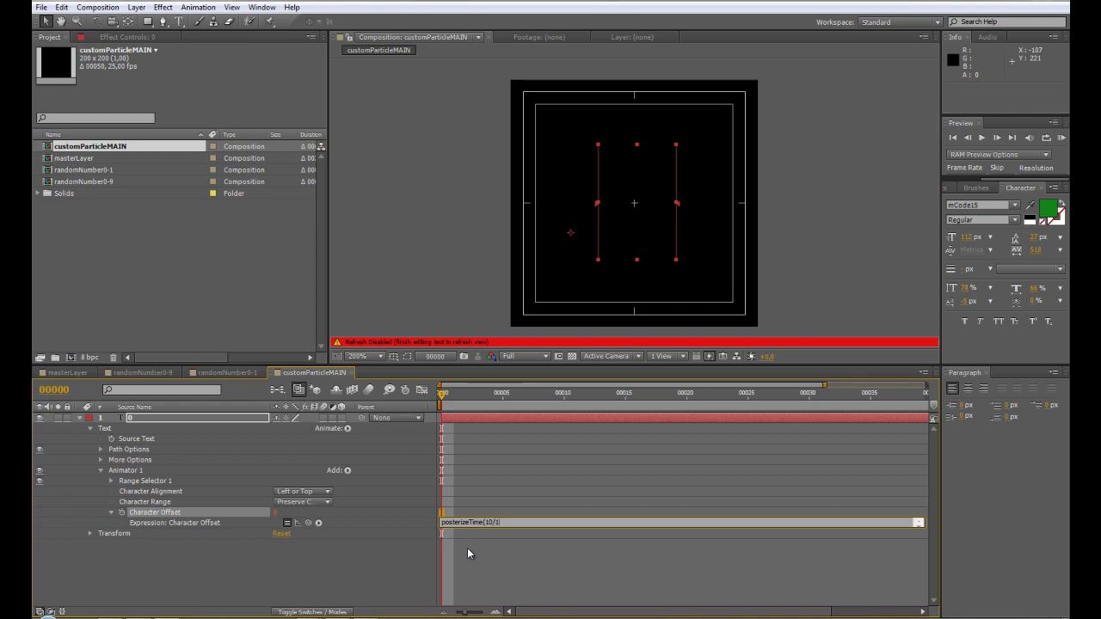
key("Return")
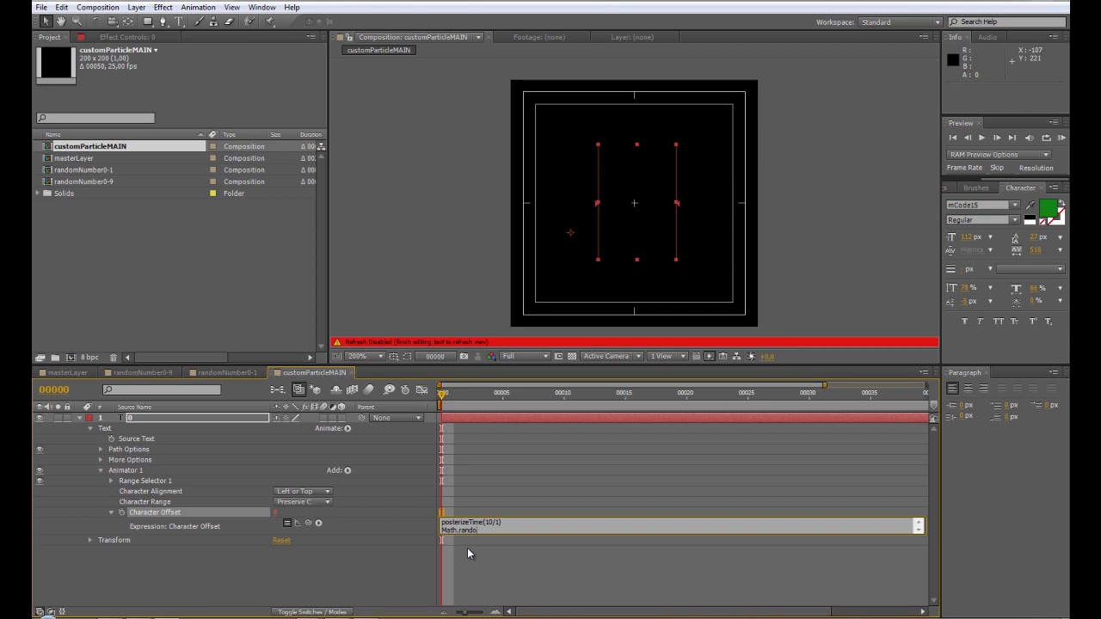
type("d(random(")
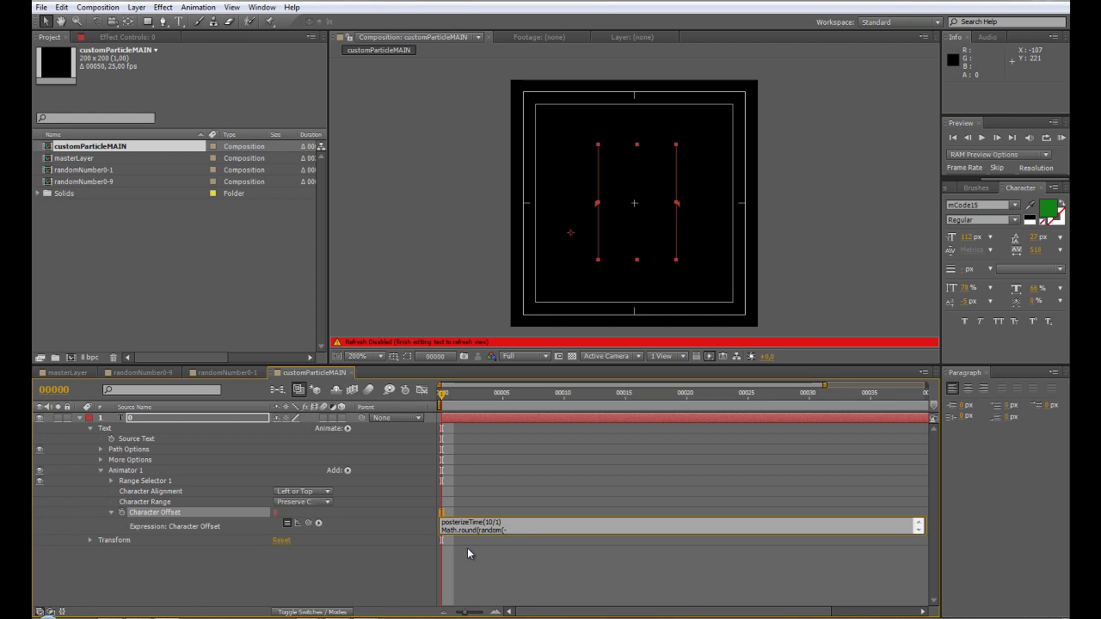
type("-1,7));")
left_click(519, 523)
type(";")
key("KP_Enter")
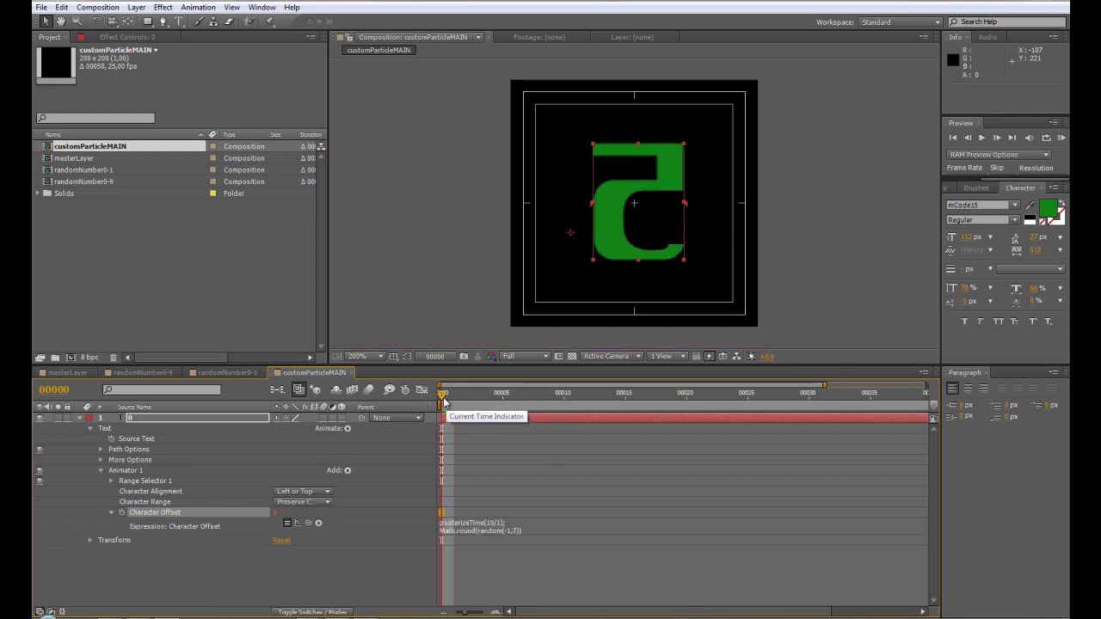
left_click_drag(443, 397, 424, 419)
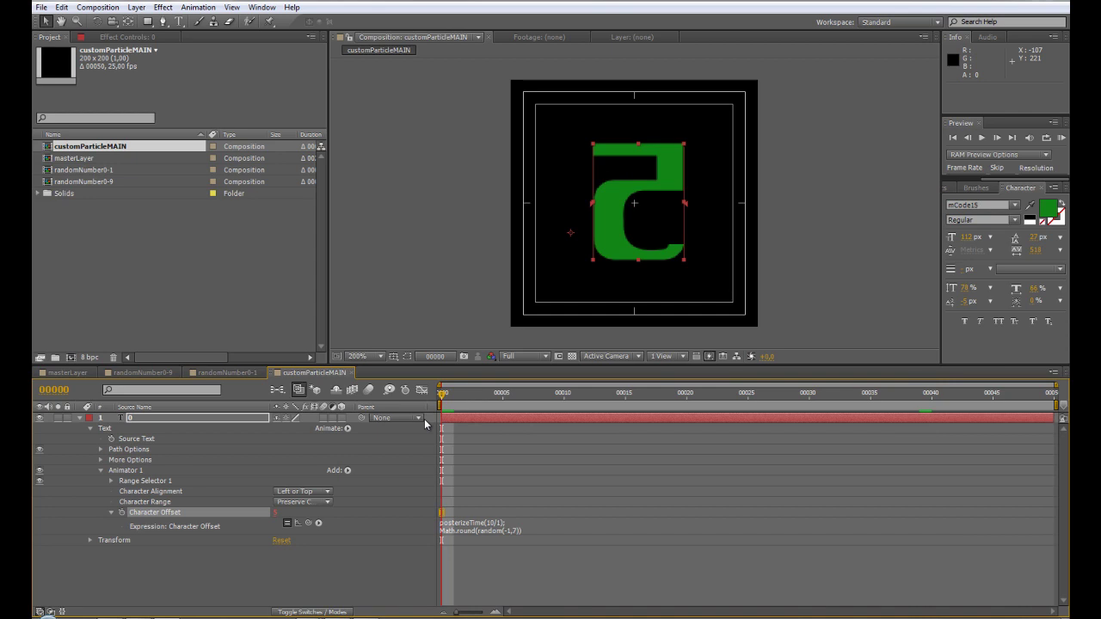
- Find the Grid effect in the Generate category and apply it to the text layer
left_click(125, 38)
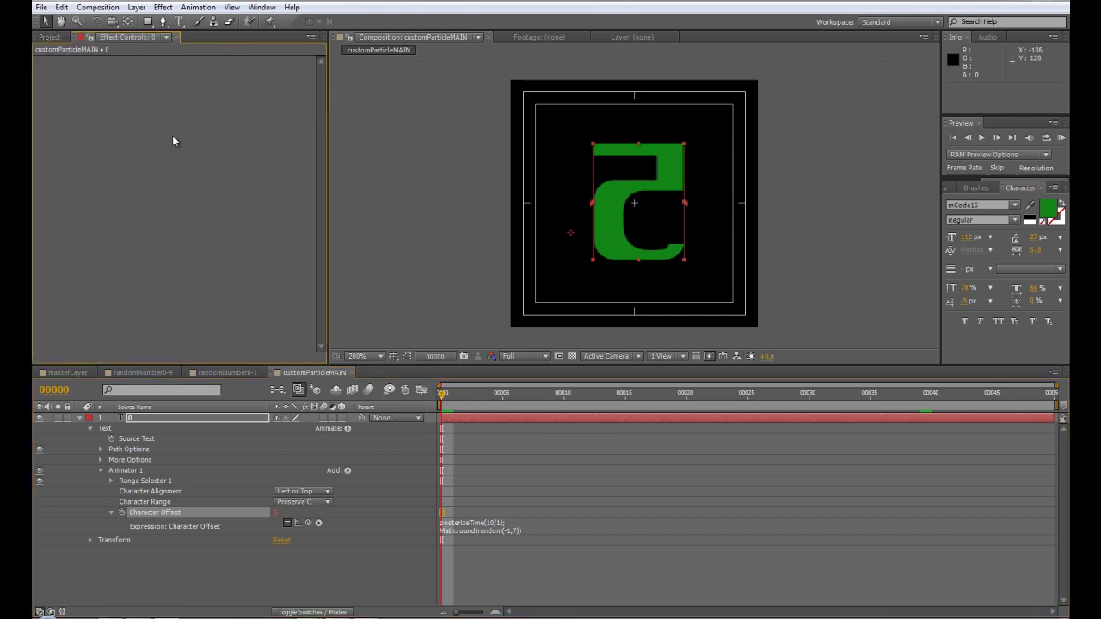
right_click(179, 100)
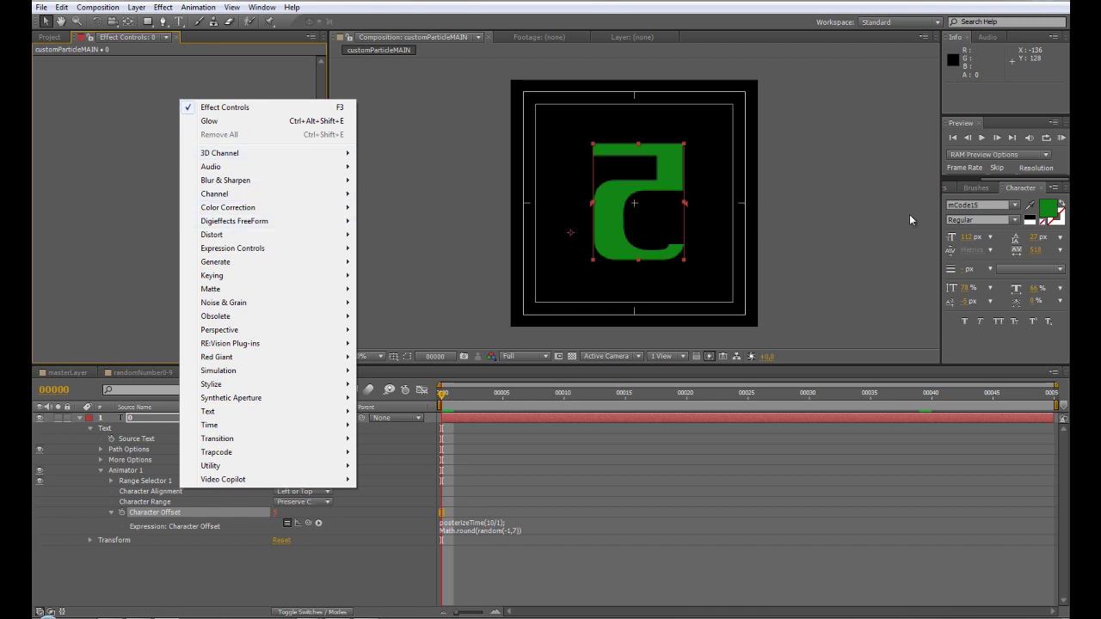
left_click(945, 190)
left_click(946, 189)
left_click(974, 202)
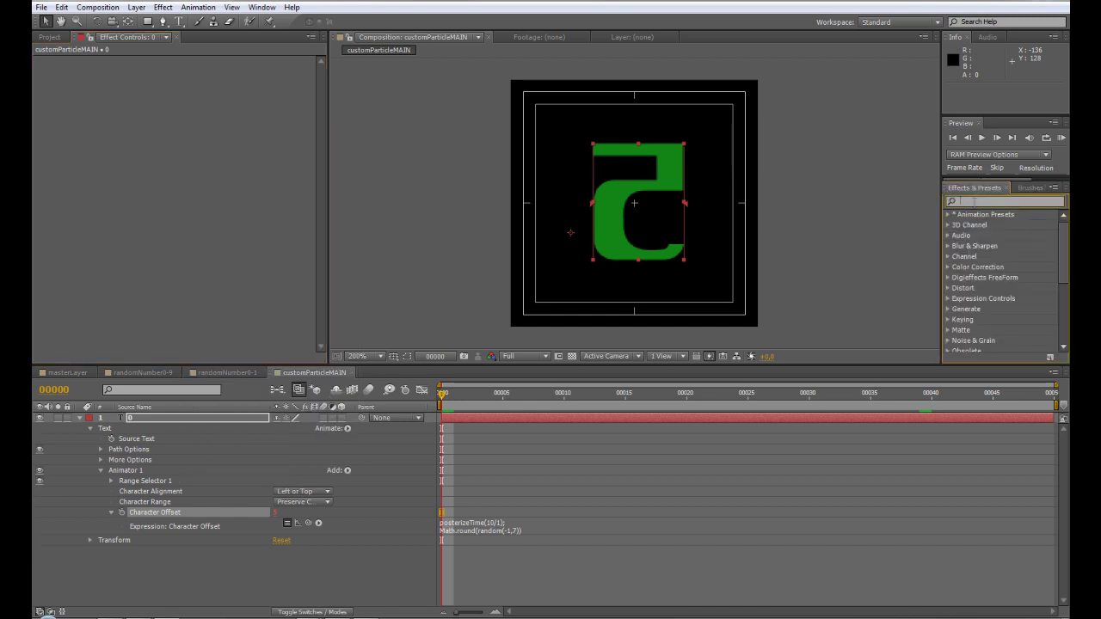
type("grid")
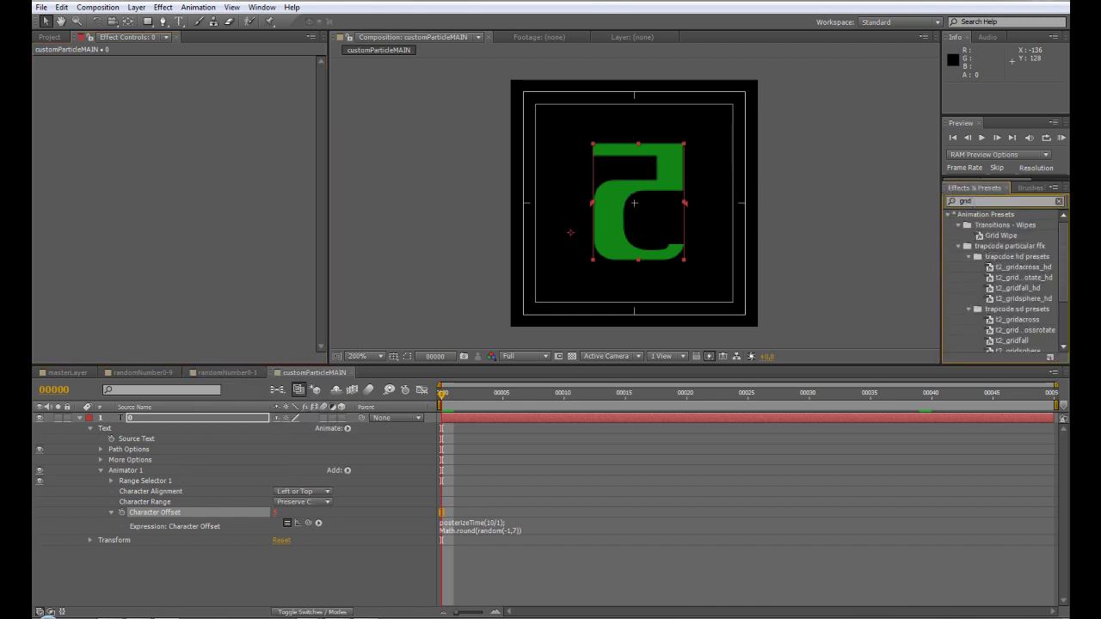
scroll(1032, 283, "down", 3)
left_click_drag(996, 328, 163, 418)
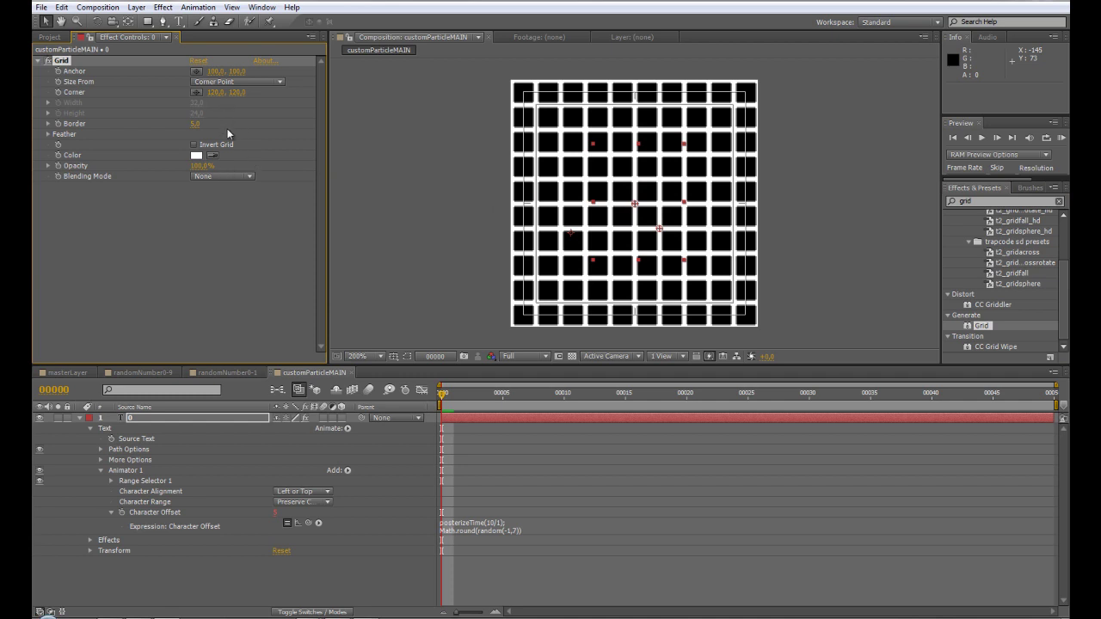
- Set the Grid effect's blending mode to Overlay, its border to 3, and its corner to about 111, 112
left_click(221, 177)
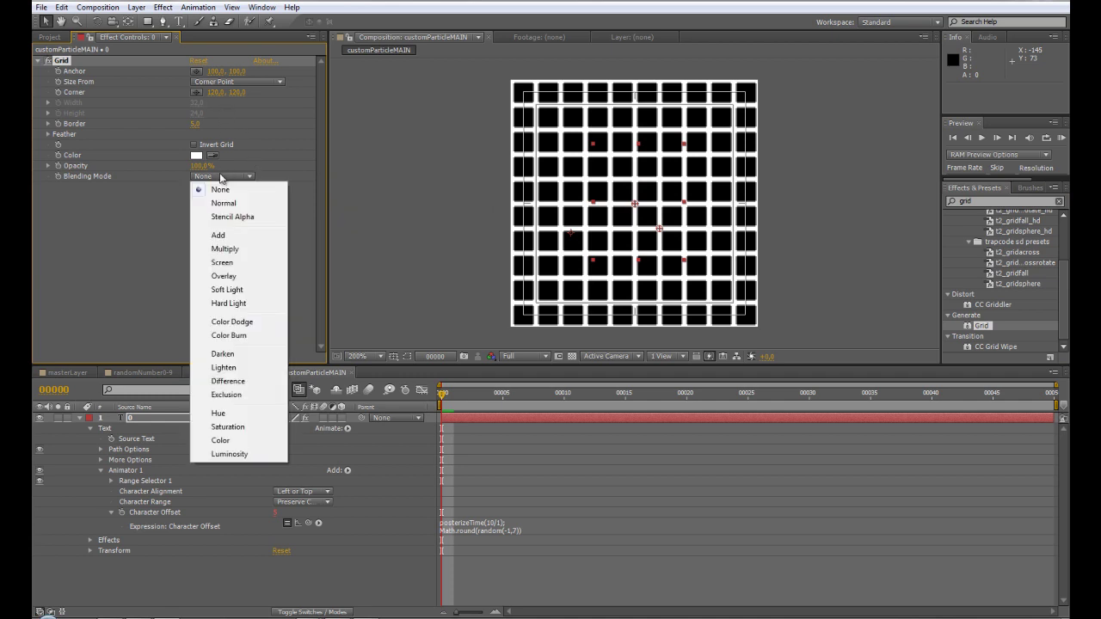
left_click(245, 277)
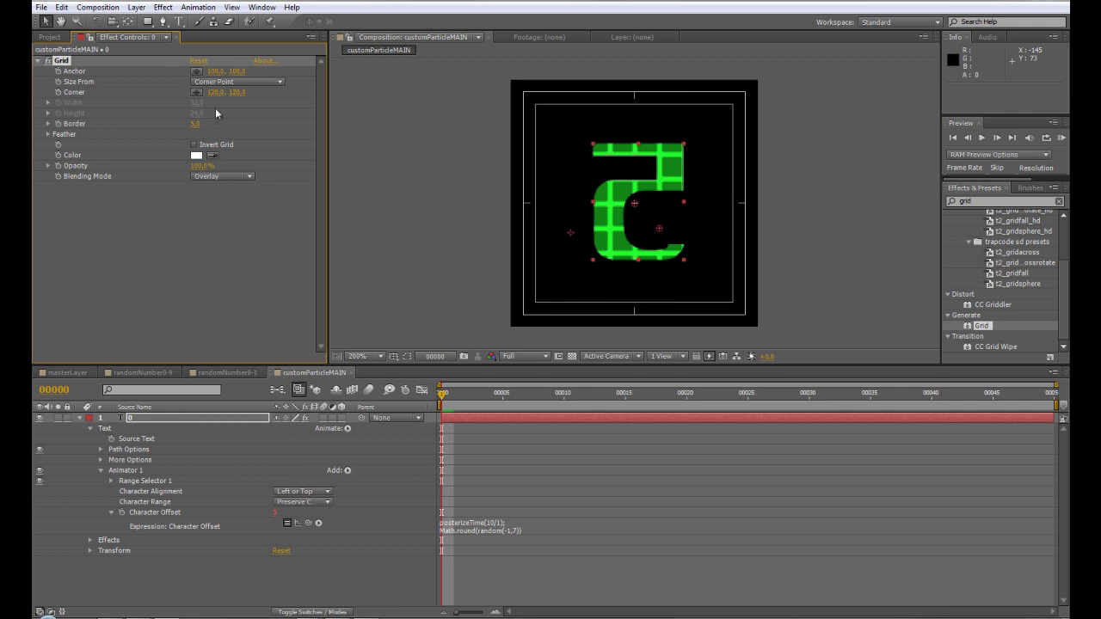
left_click_drag(188, 128, 215, 100)
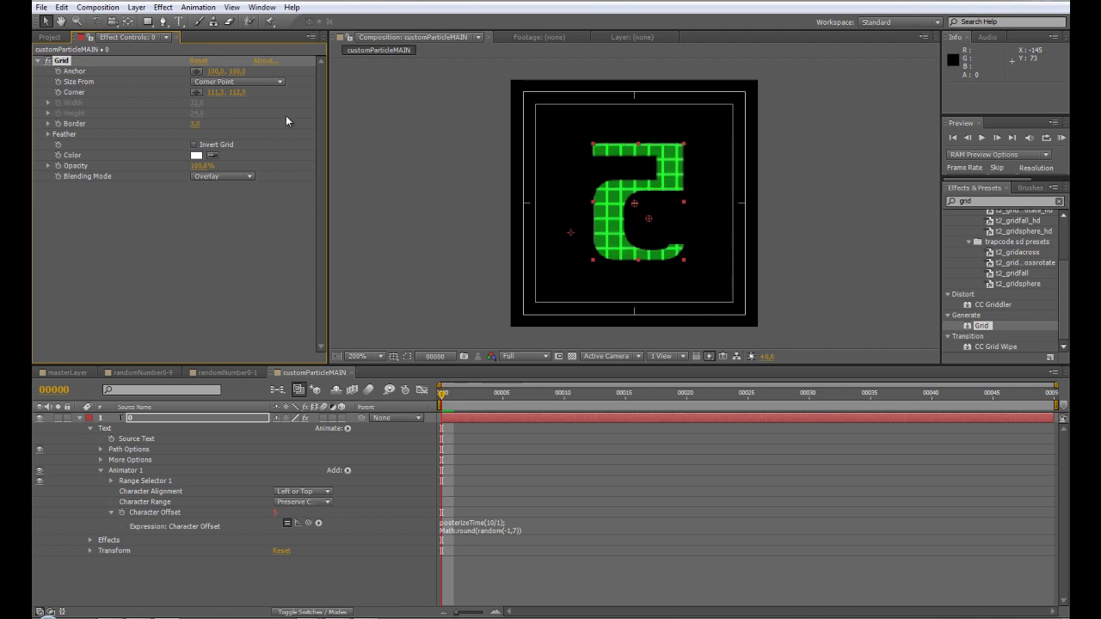
- Duplicate the Grid effect and set the copy's blending mode to Stencil Alpha
left_click(139, 196)
left_click(62, 63)
right_click(62, 63)
left_click(63, 9)
left_click(62, 7)
left_click(78, 139)
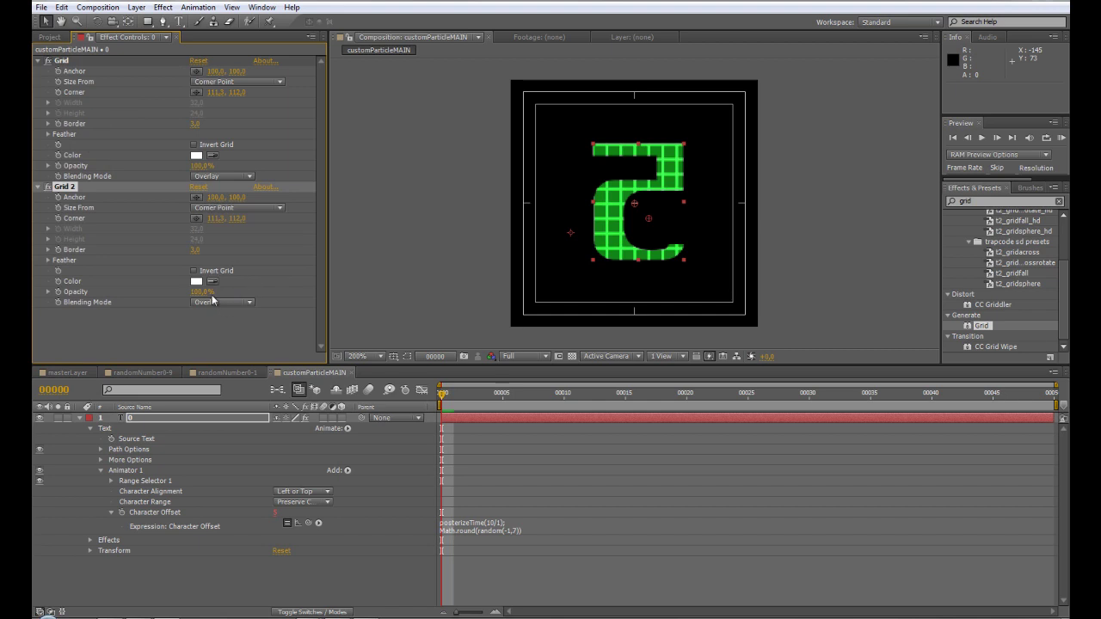
left_click(213, 302)
left_click(232, 342)
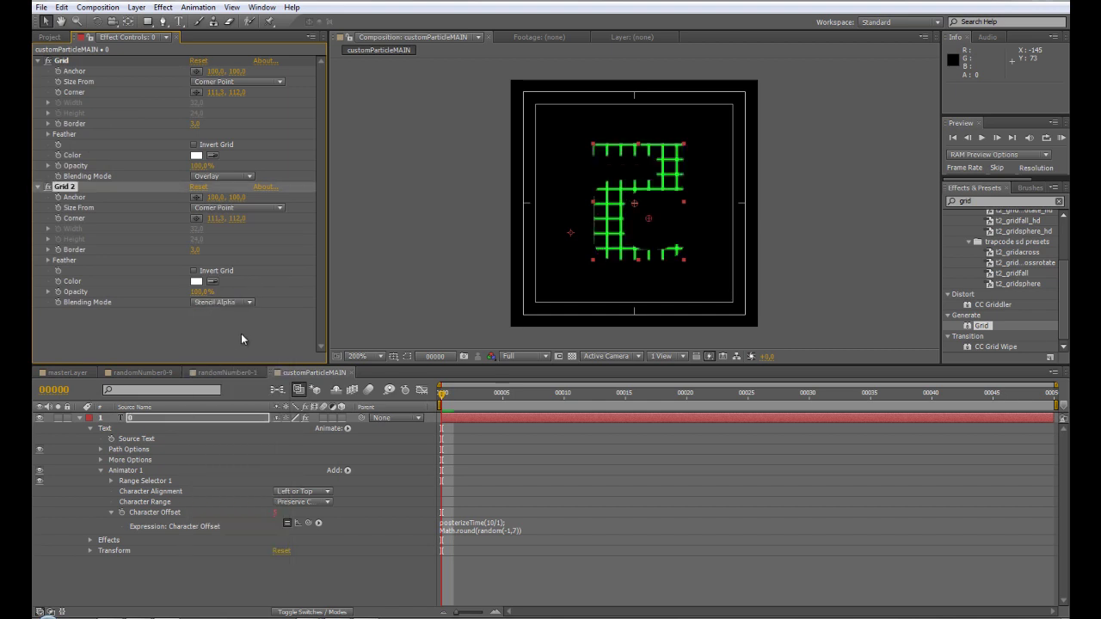
- Thicken the border of Grid 2, feather its edges, and preview the digit animation
left_click_drag(196, 250, 233, 255)
left_click(49, 261)
left_click_drag(196, 271, 255, 282)
left_click_drag(195, 249, 196, 250)
left_click(457, 397)
mouse_move(457, 397)
left_mouse_down()
mouse_move(991, 395)
mouse_move(438, 396)
left_mouse_up()
key("space")
- Collapse the settings of both Grid effects and deselect them
left_click(38, 187)
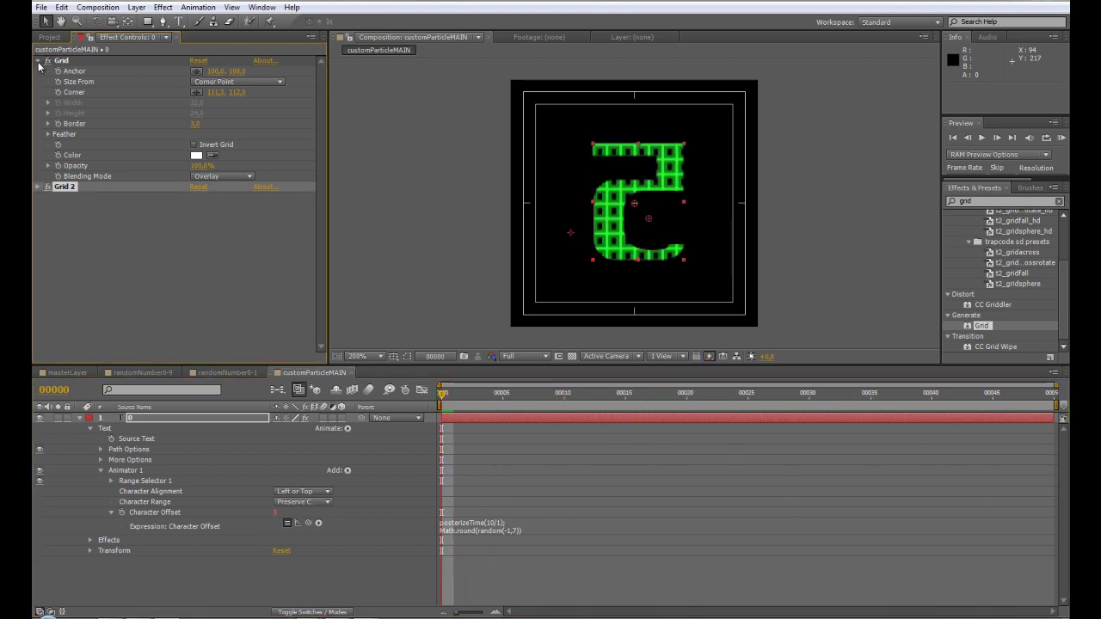
left_click(38, 61)
left_click(82, 93)
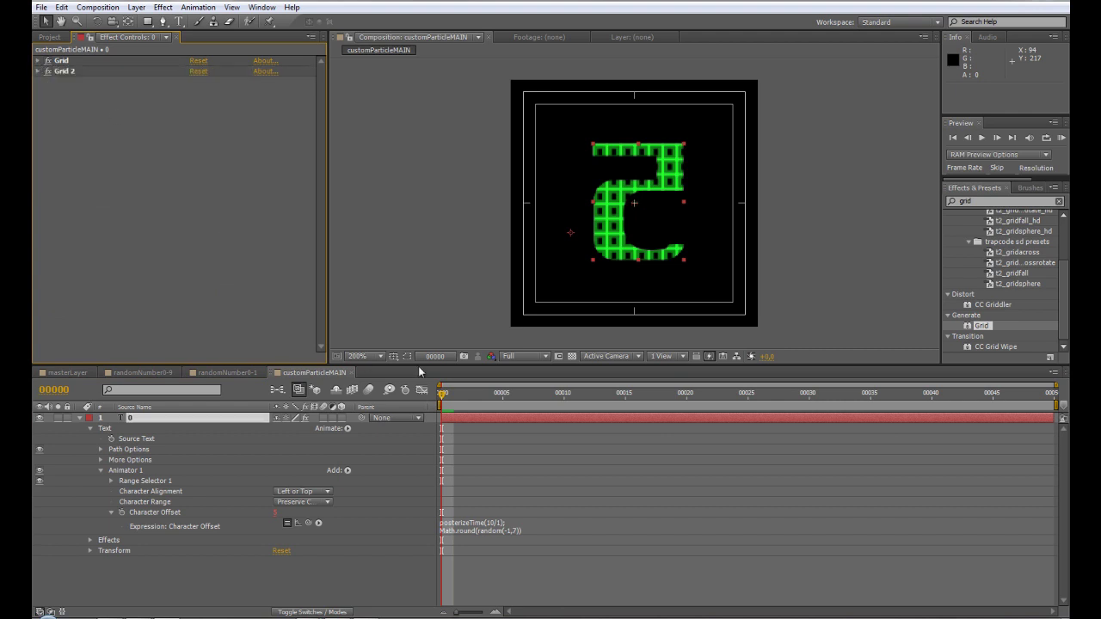
- Add an Outer Glow layer style to the digit text layer and make the glow colour white
left_click_drag(419, 365, 419, 334)
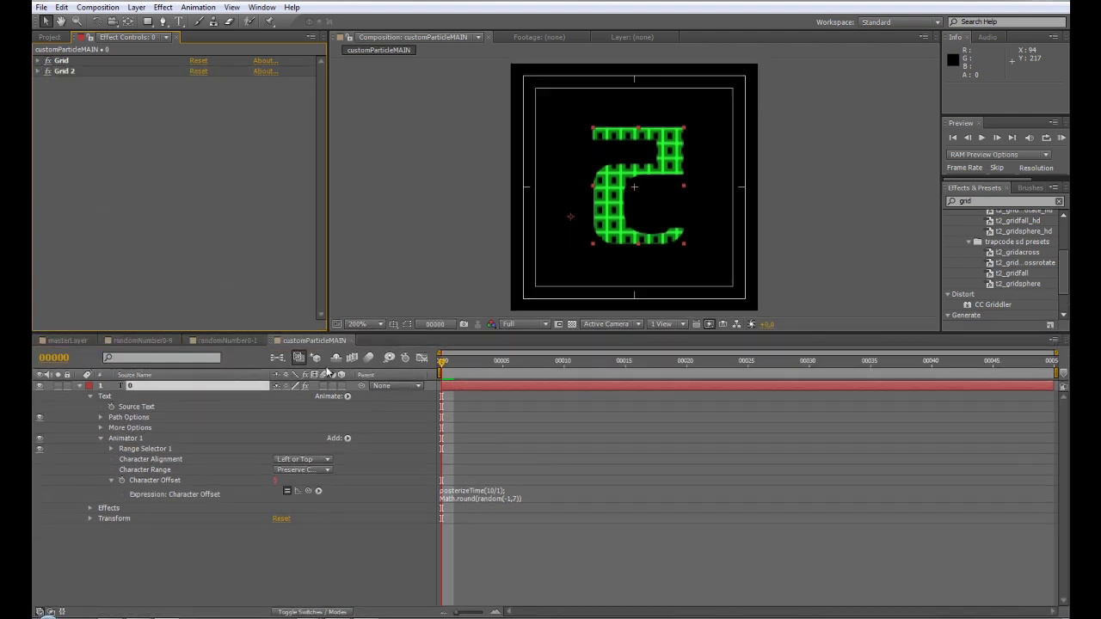
right_click(174, 383)
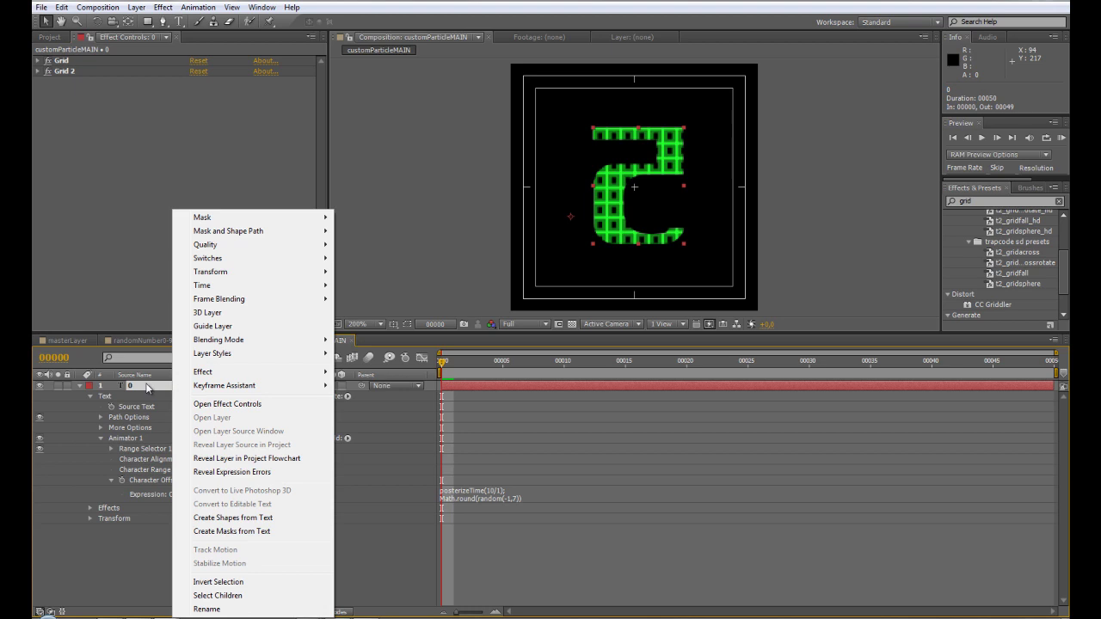
mouse_move(226, 361)
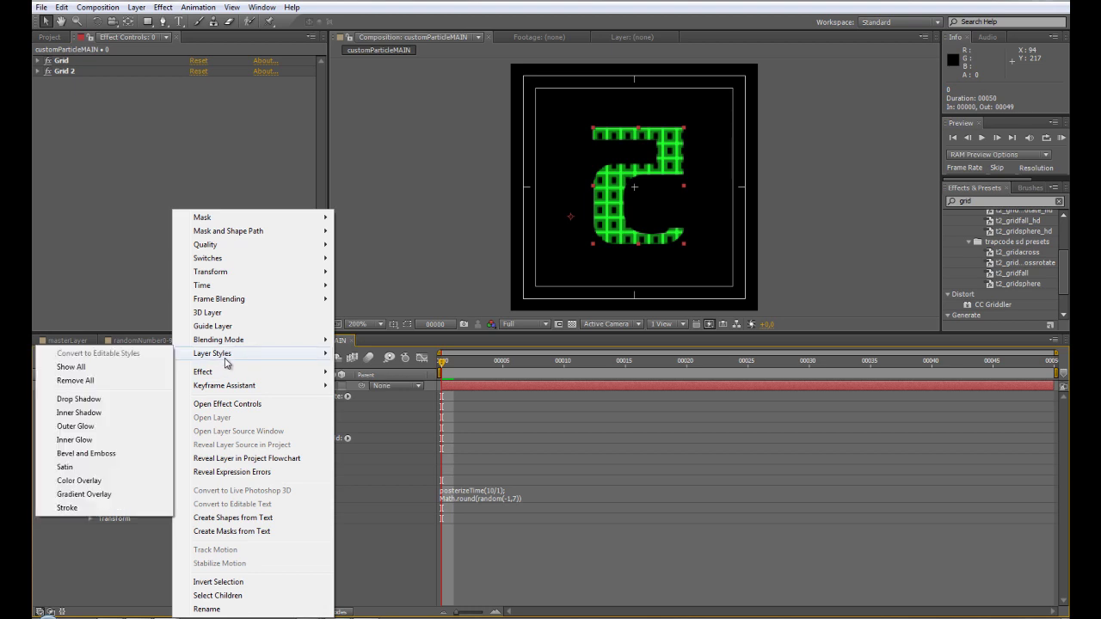
left_click(118, 426)
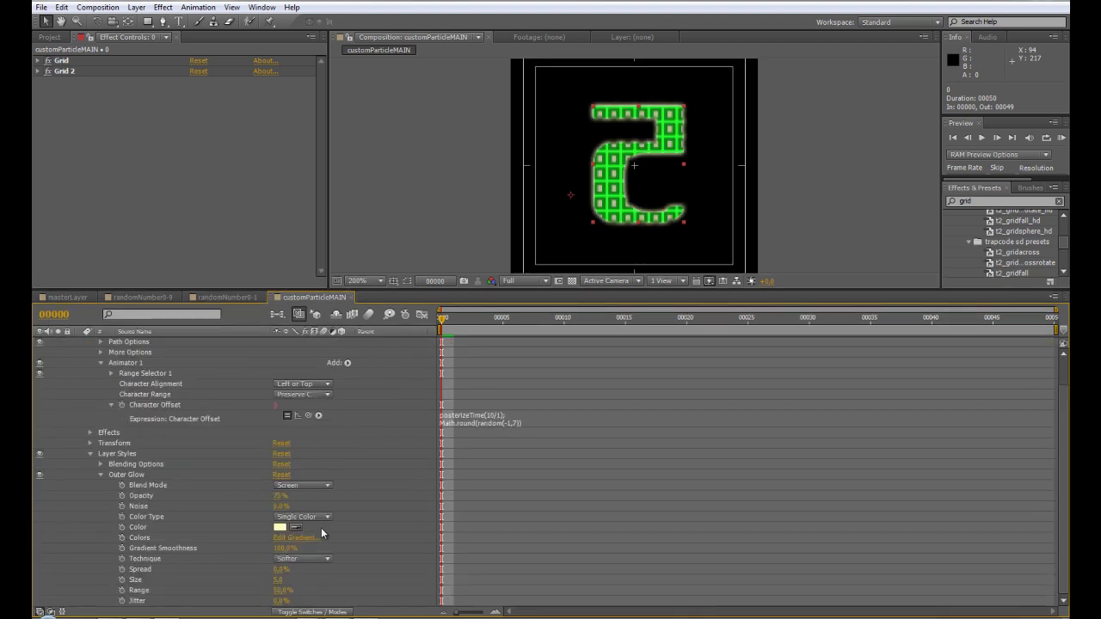
left_click(280, 526)
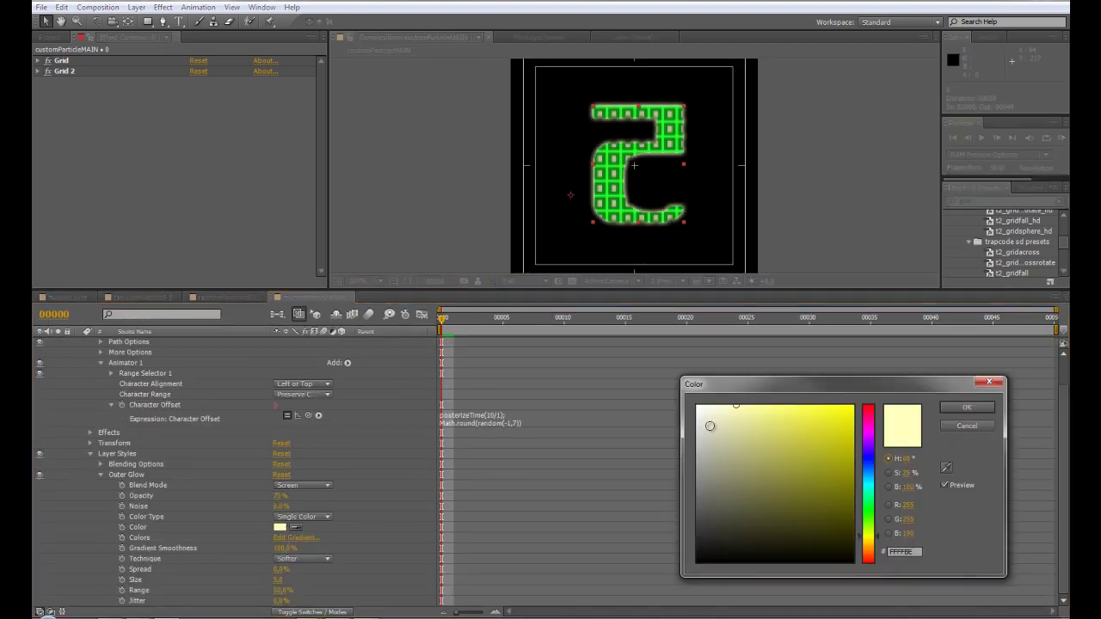
left_click(969, 408)
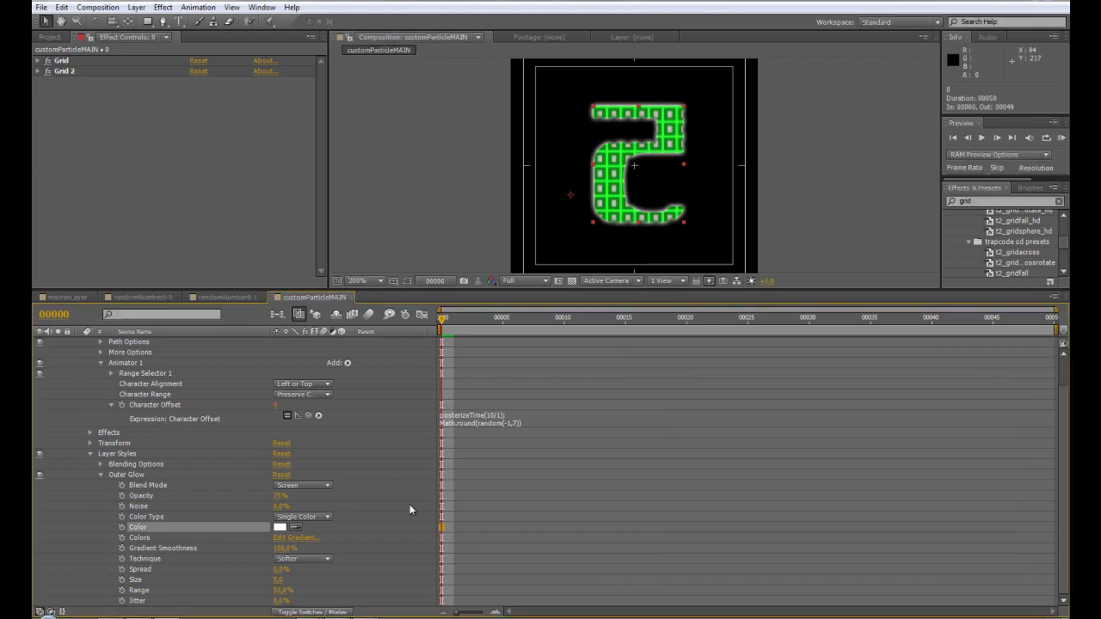
- Set the Outer Glow's opacity to 100% and its size to 15, and preview the glow at frame 16
left_click_drag(277, 496, 379, 494)
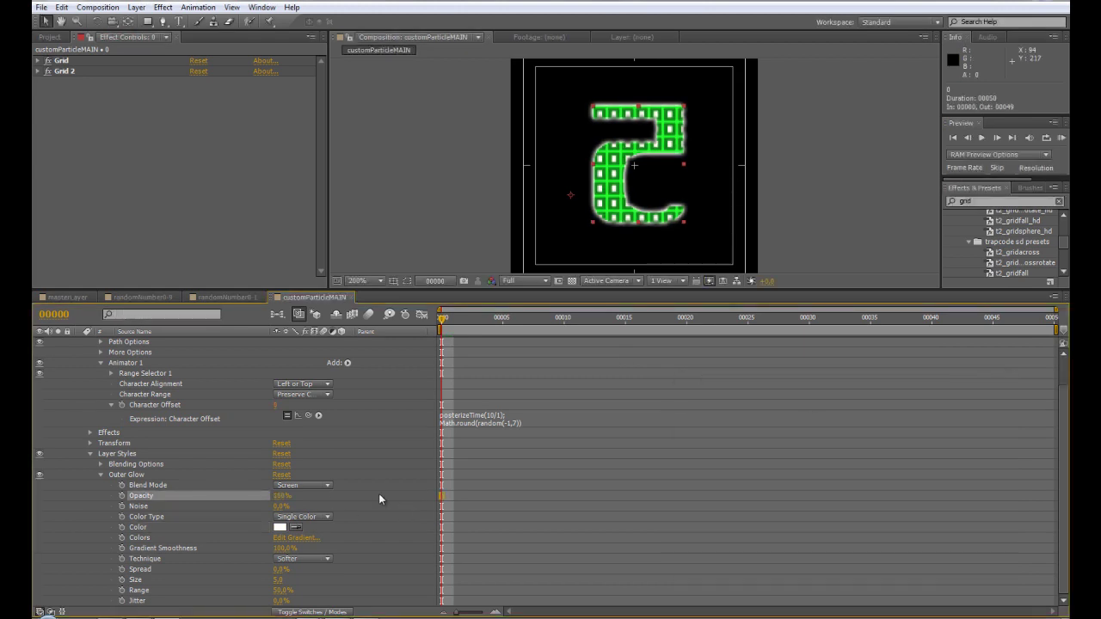
left_click_drag(280, 579, 283, 583)
left_click_drag(440, 323, 633, 332)
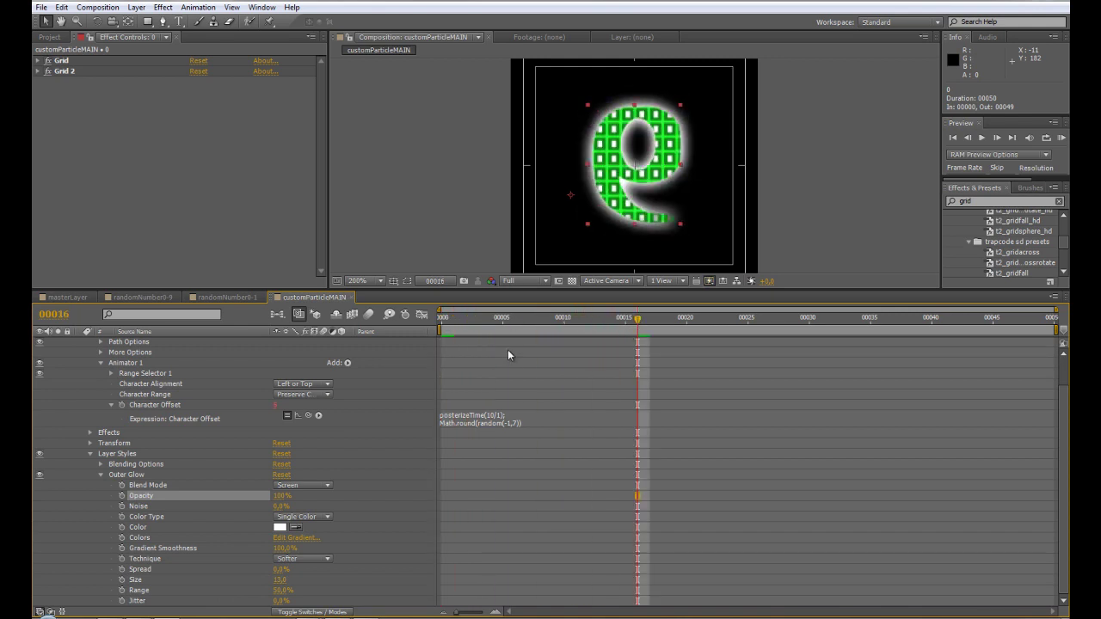
- Create a 200 x 200 px composition named customParticleAUXSystem with a duration of 50 frames
left_click(49, 37)
left_click(75, 283)
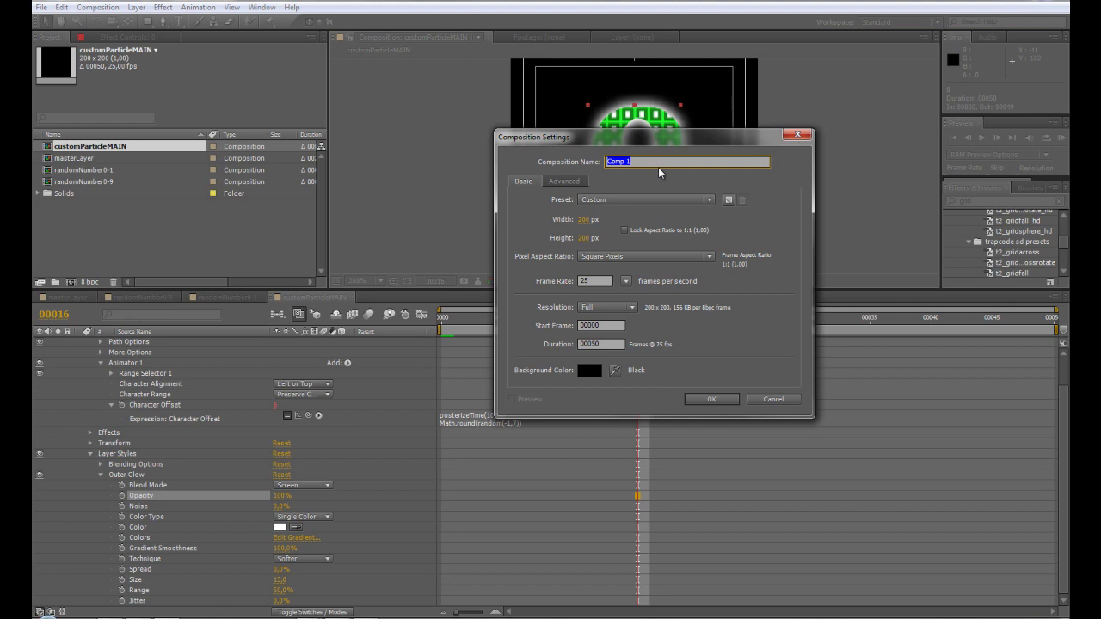
type("customParticleAUXSystem")
left_click(712, 399)
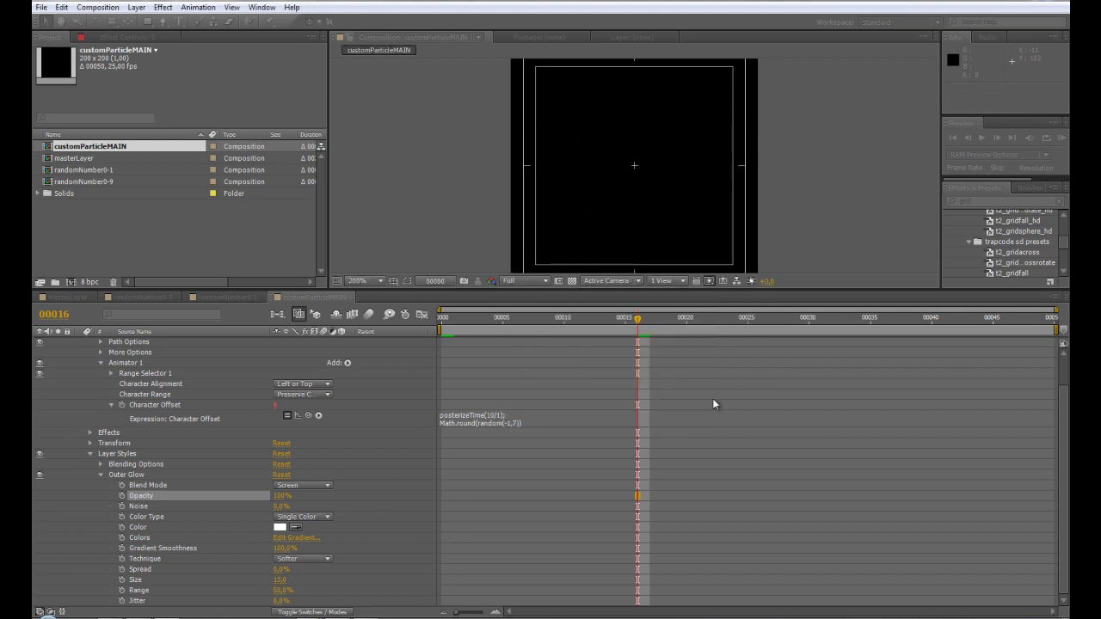
- Copy the styled digit layer from customParticleMAIN and paste it into customParticleAUXSystem
left_click(314, 297)
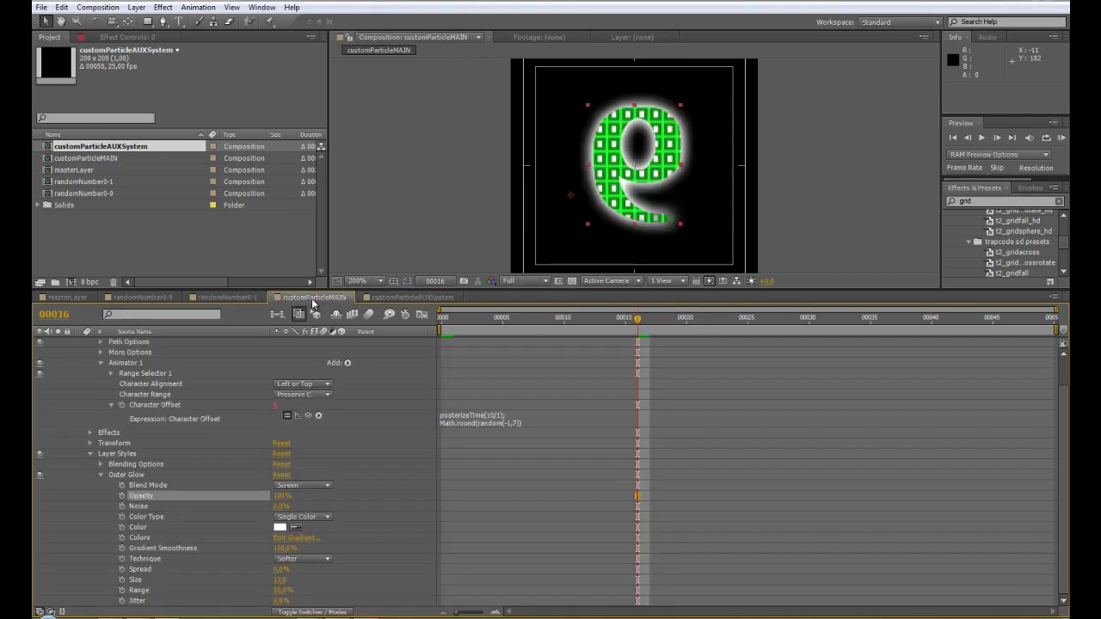
scroll(286, 412, "up", 3)
left_click(141, 344)
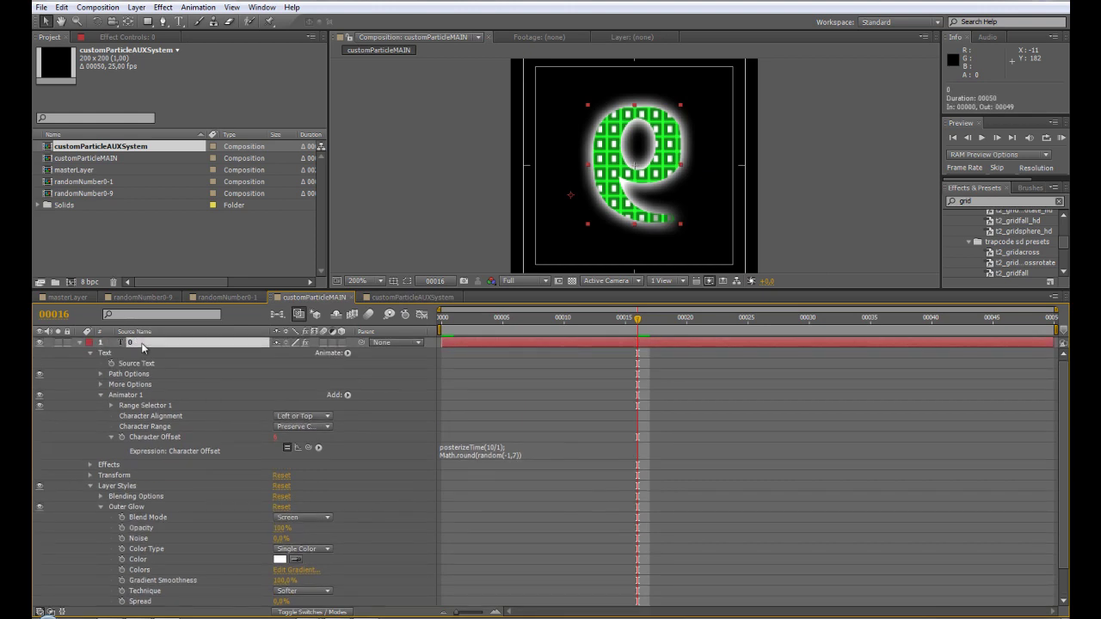
left_click(79, 342)
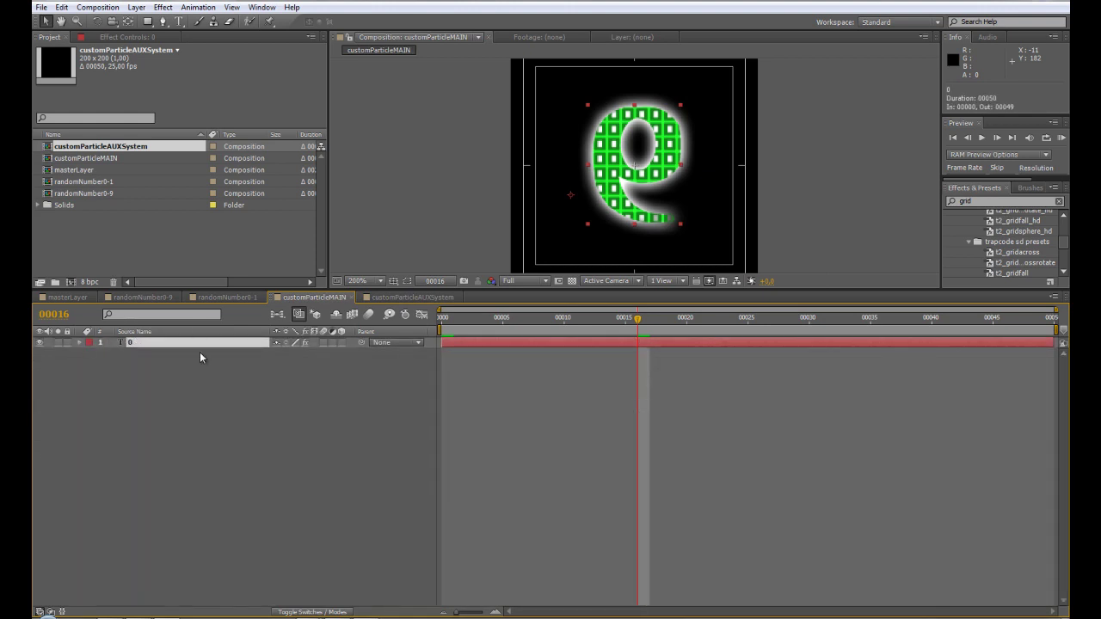
left_click(62, 7)
left_click(84, 81)
left_click(411, 297)
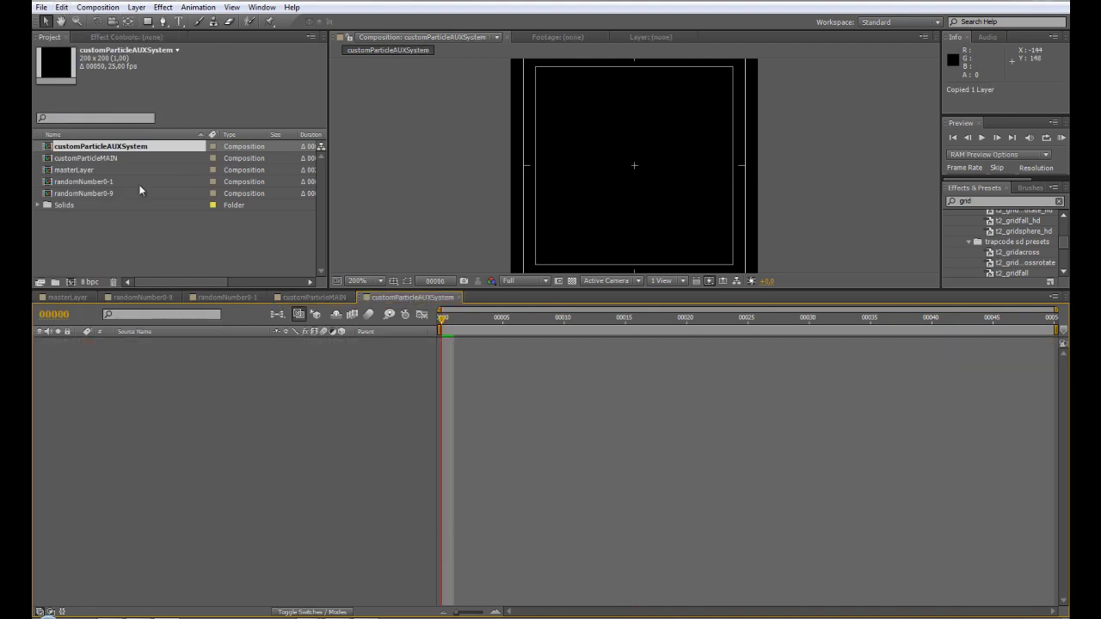
left_click(62, 7)
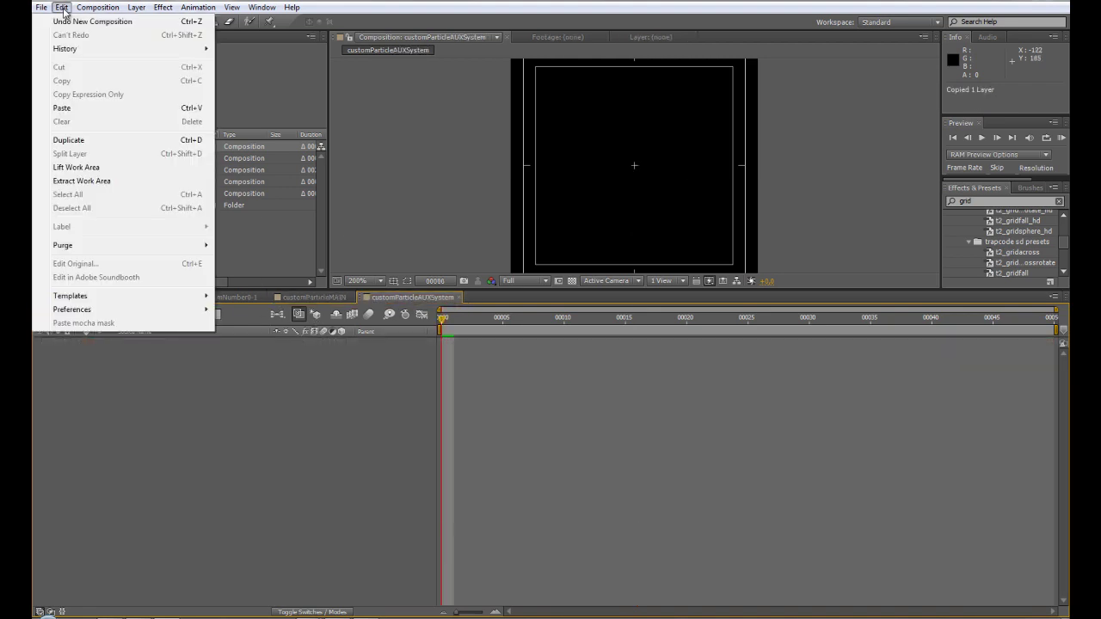
left_click(93, 110)
mouse_move(442, 324)
left_mouse_down()
mouse_move(1001, 330)
mouse_move(866, 342)
mouse_move(433, 332)
left_mouse_up()
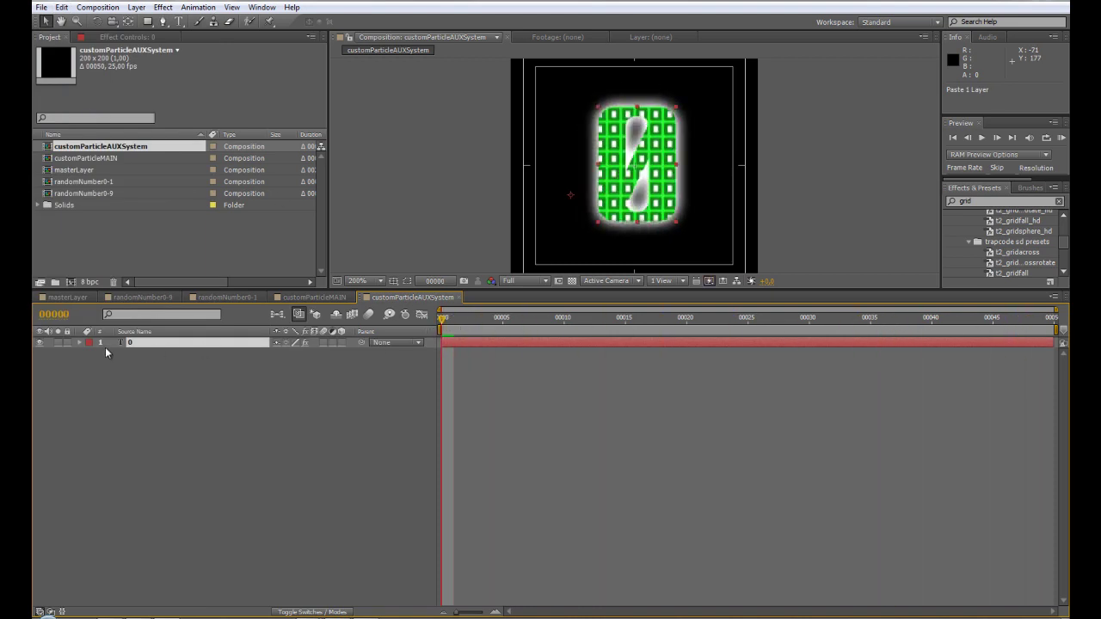
- Reveal the pasted layer's Character Offset expression and change its posterizeTime value to 2
left_click(79, 343)
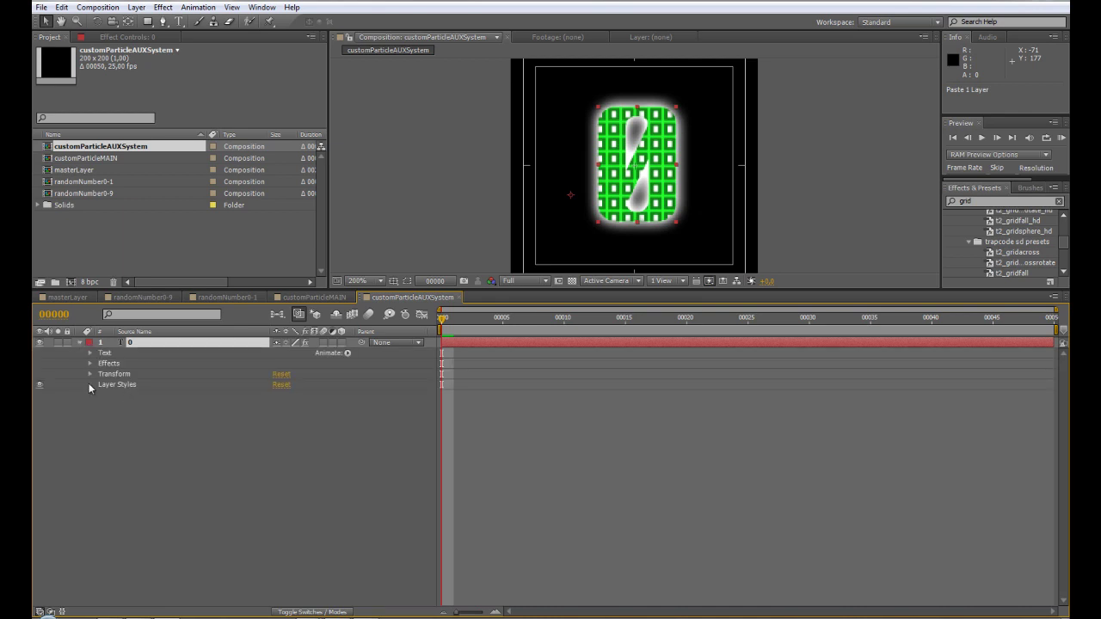
key("e")
key("e")
left_click_drag(485, 432, 487, 480)
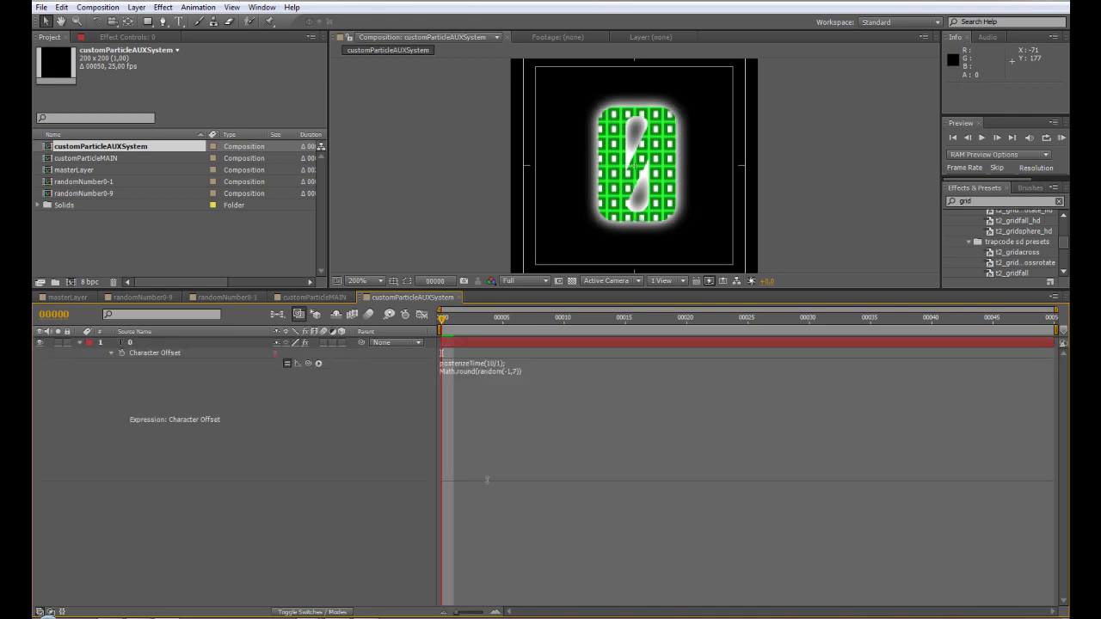
left_click(530, 381)
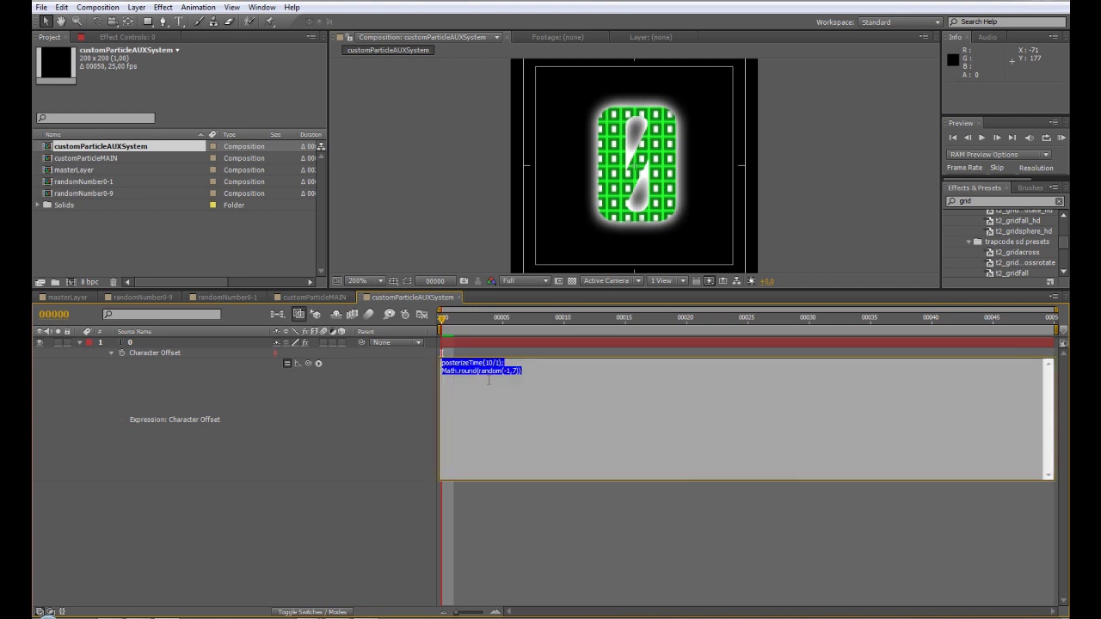
left_click_drag(485, 365, 500, 364)
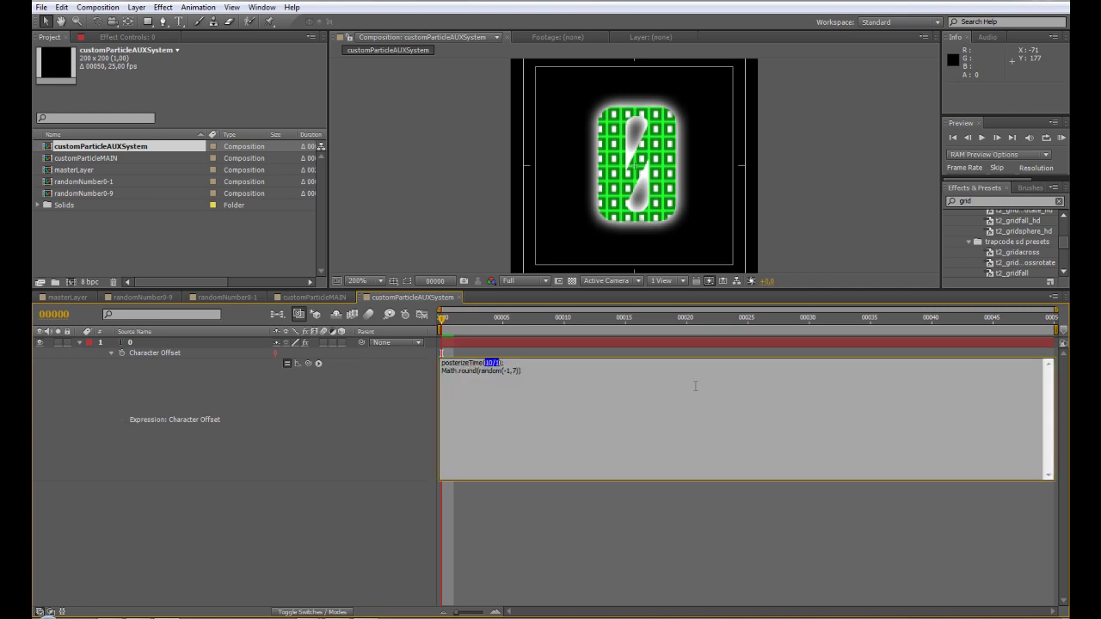
type("2")
key("KP_Enter")
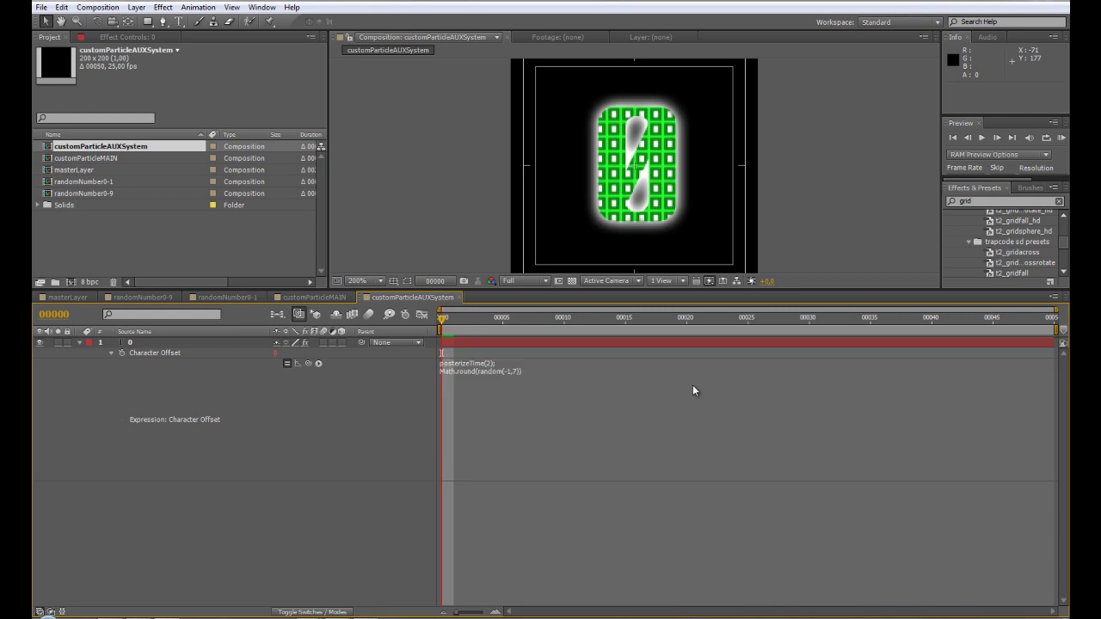
- Change the random range in the Character Offset expression to (0,1)
left_click(498, 373)
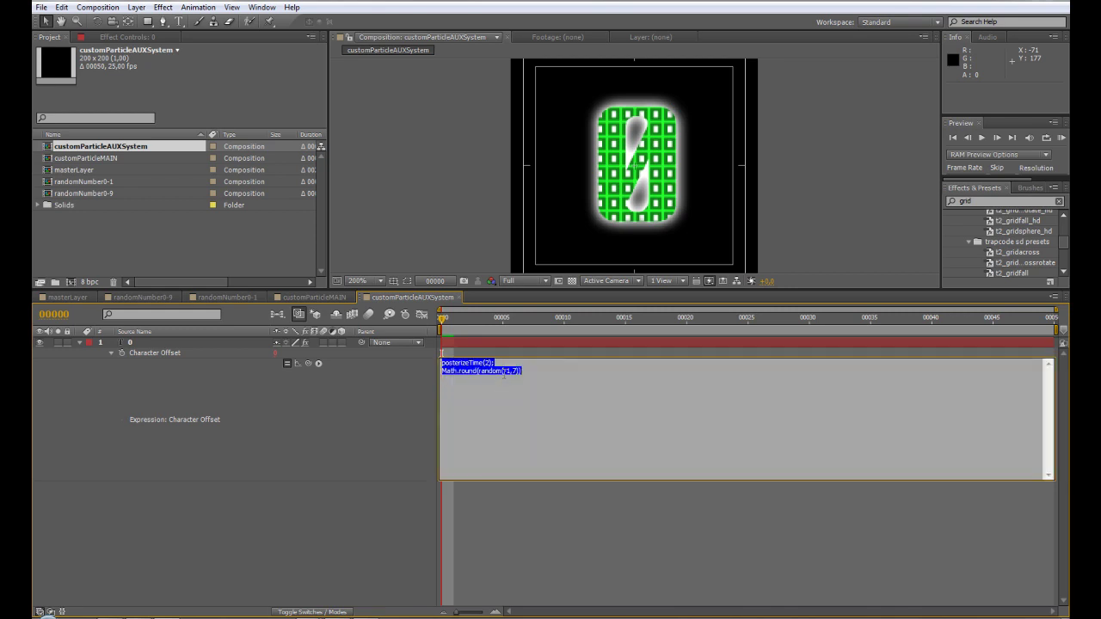
left_click(527, 373)
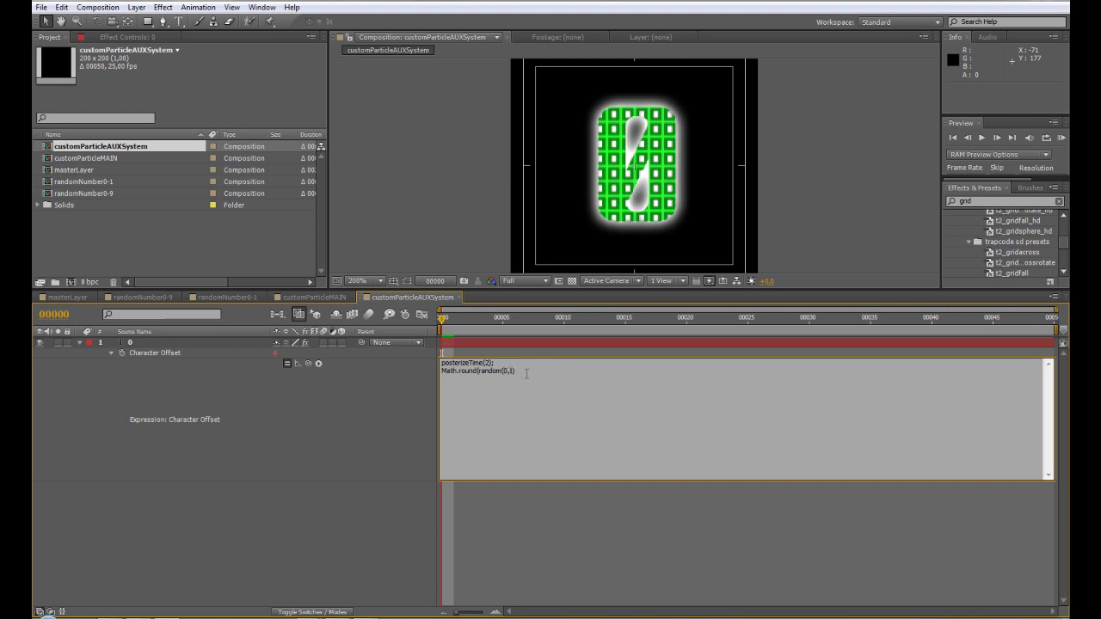
key("KP_Enter")
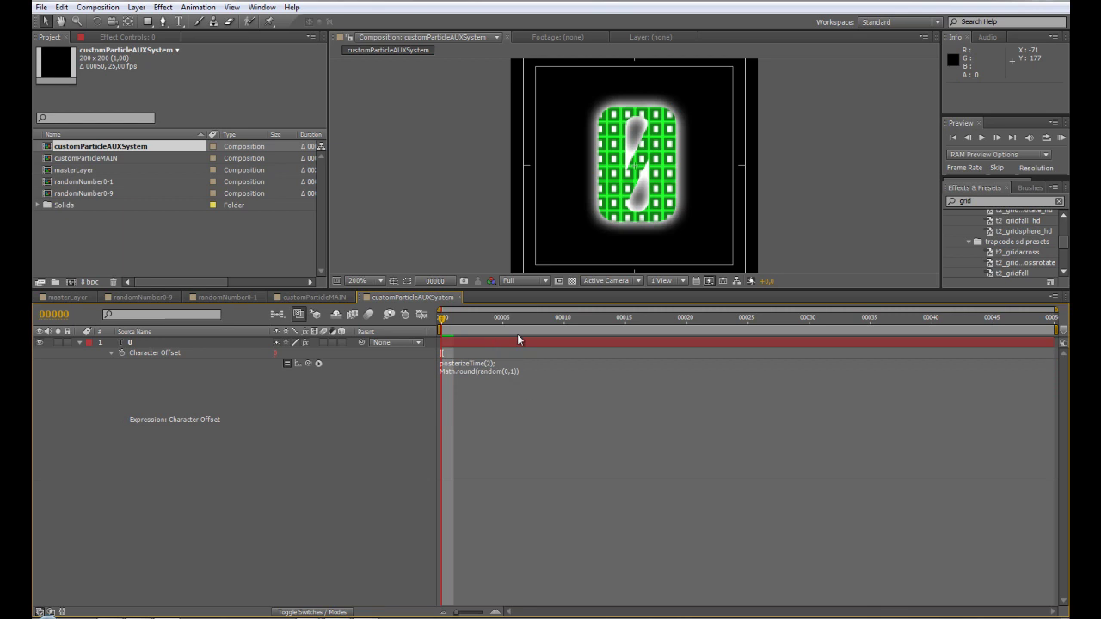
- Preview the digit changes in customParticleAUXSystem, collapse the layer's properties, and compare with customParticleMAIN
left_click_drag(464, 320, 491, 320)
left_click_drag(588, 322, 336, 384)
key("u")
left_click_drag(444, 320, 336, 311)
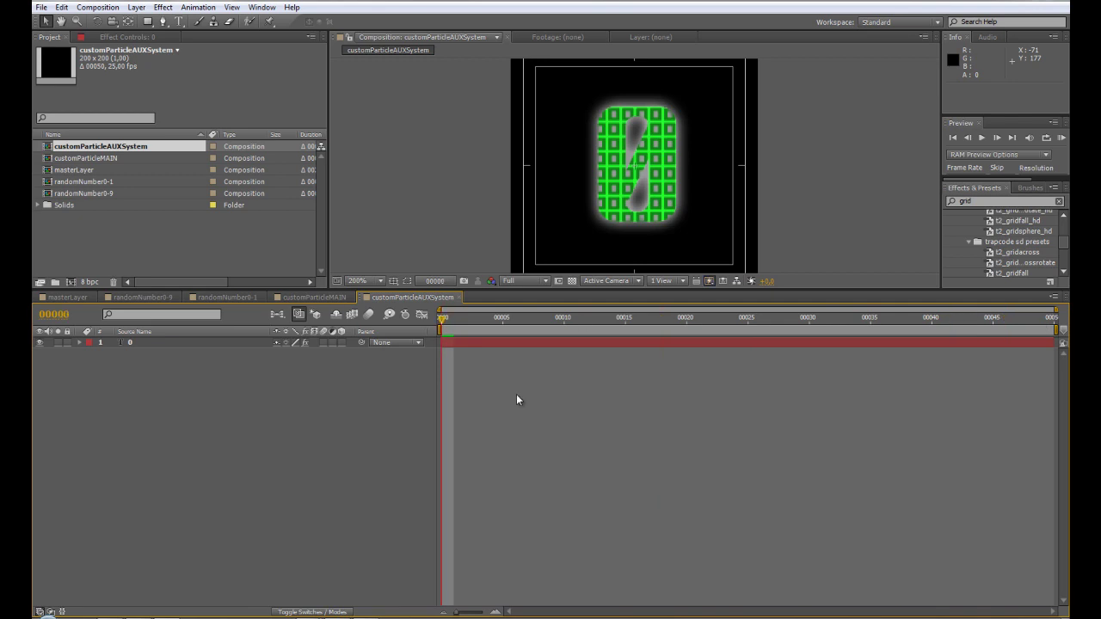
left_click(296, 299)
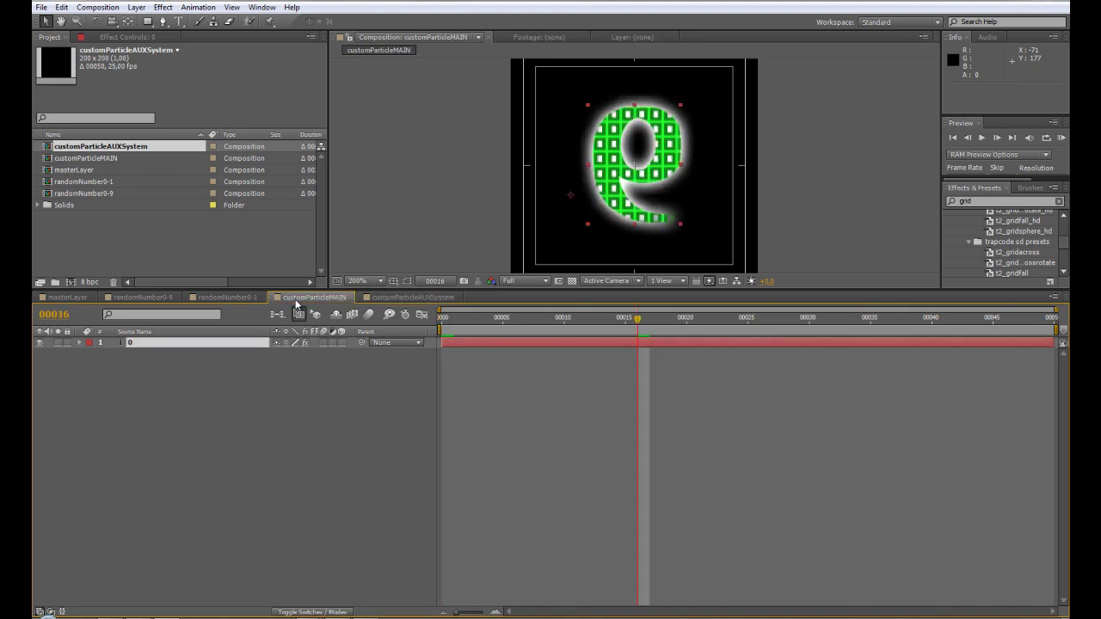
left_click(411, 298)
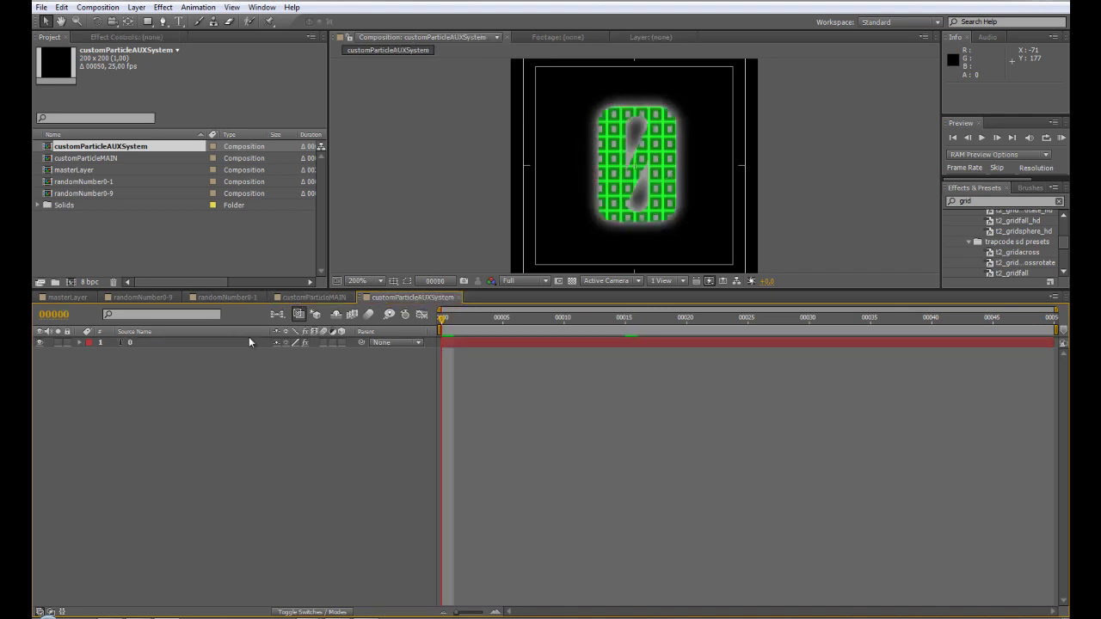
- Create a new composition with the HDV/HDTV 720 25 preset and a duration of 250 frames
left_click(96, 241)
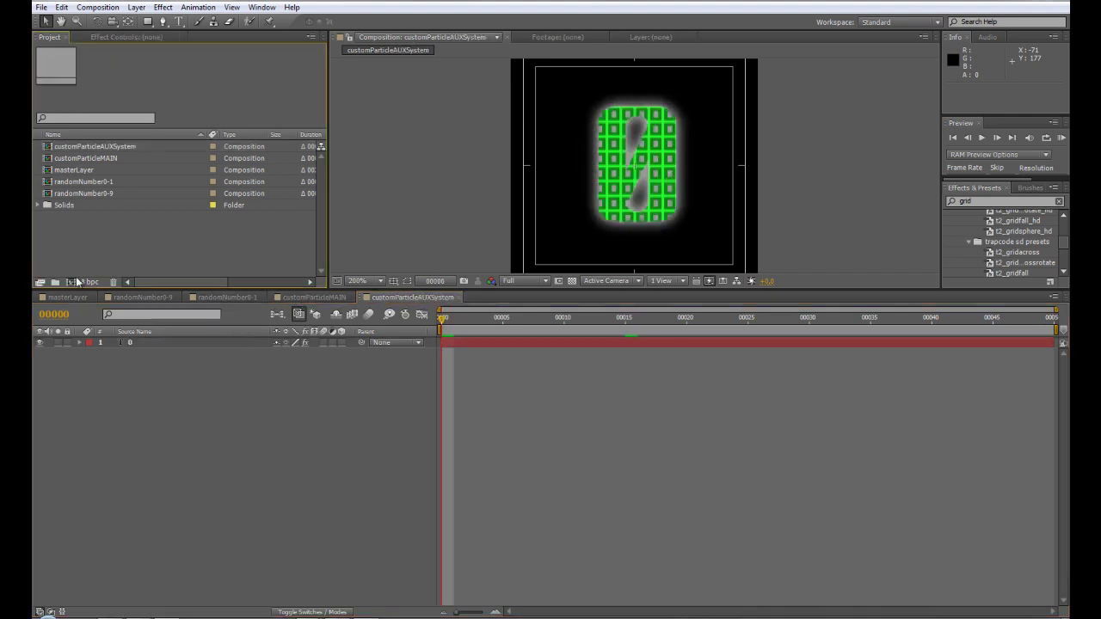
left_click(73, 283)
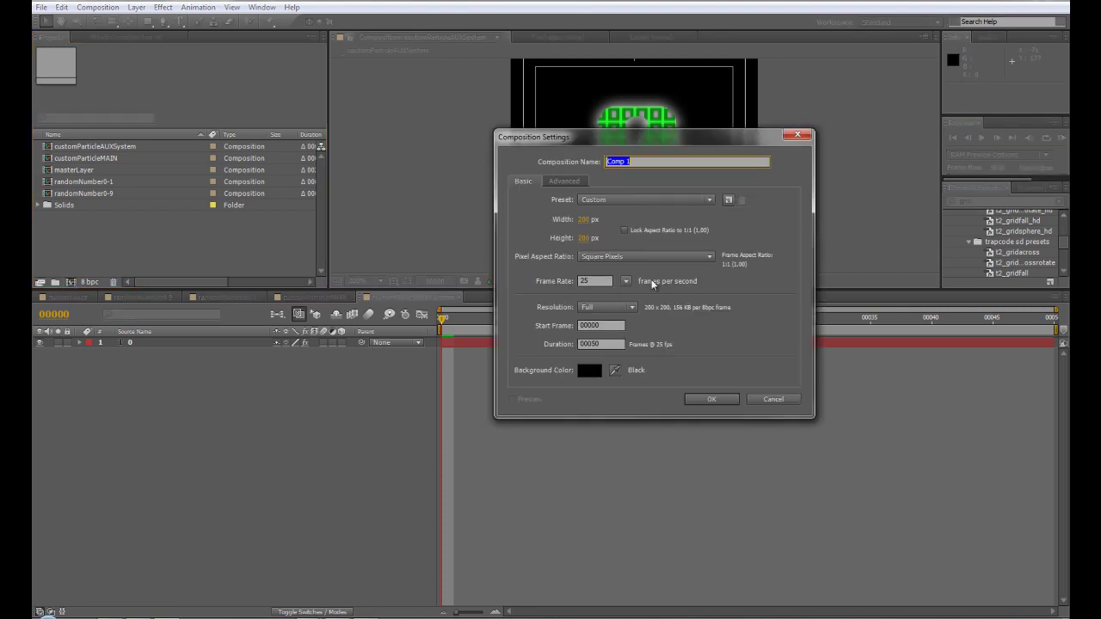
left_click(610, 200)
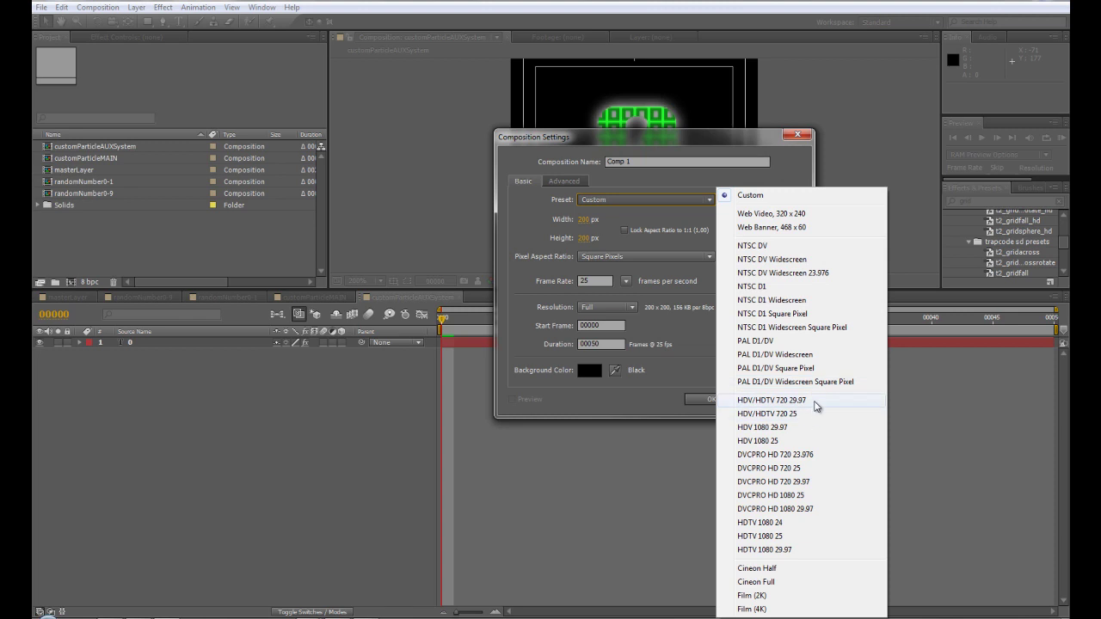
left_click(814, 415)
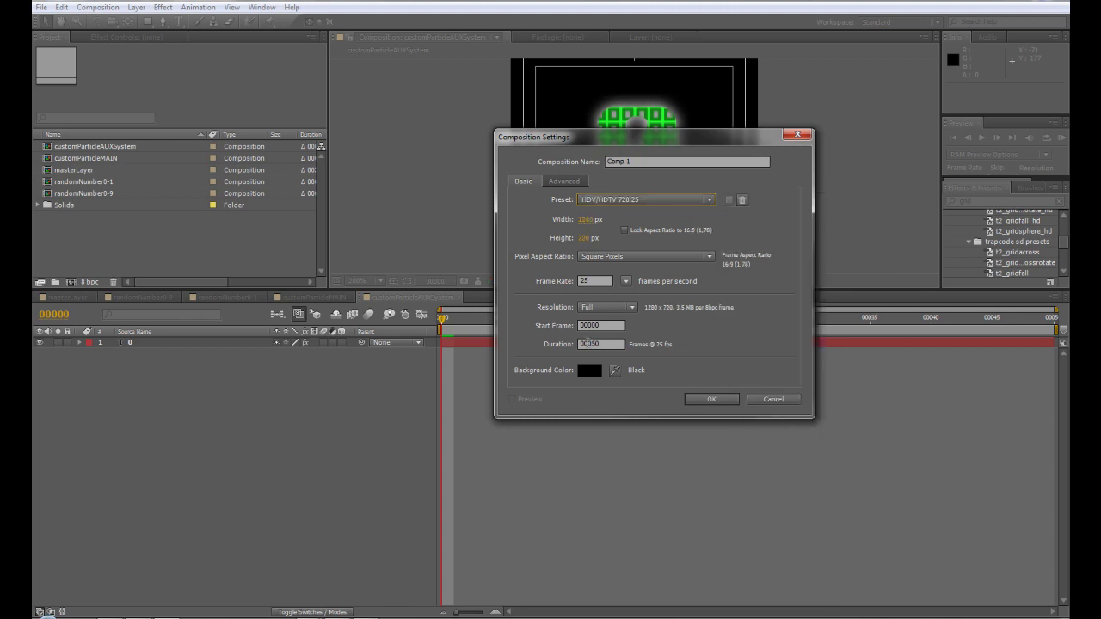
left_click_drag(589, 344, 652, 346)
left_click(721, 398)
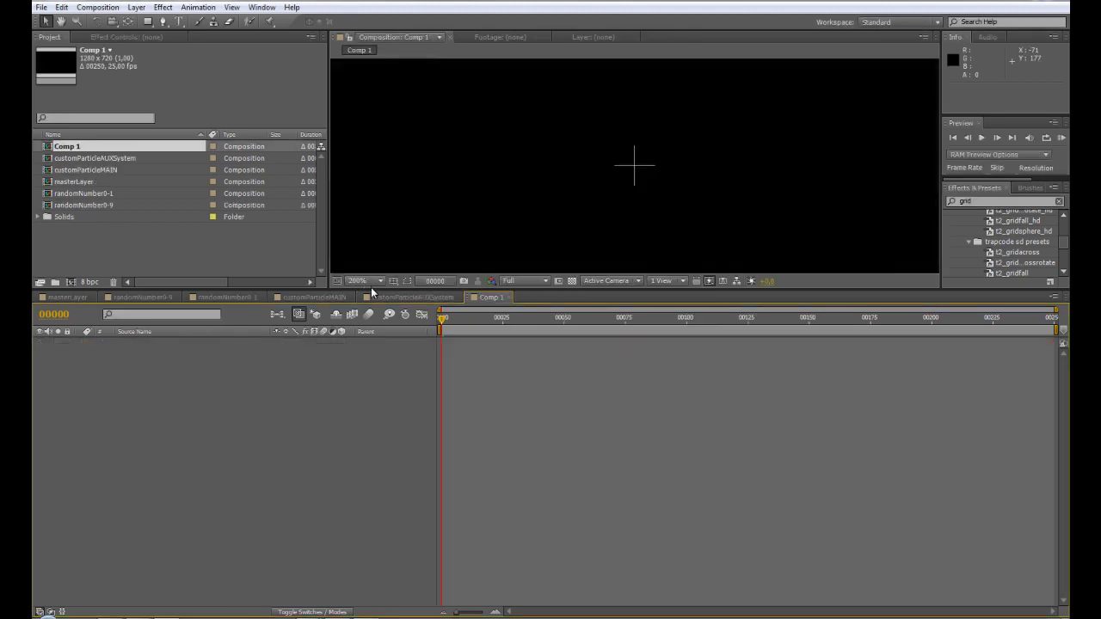
- Enlarge the composition viewer, fit the Comp 1 frame inside it, and hide the title/action safe guides
left_click_drag(371, 287, 376, 384)
left_click(375, 383)
left_click(391, 411)
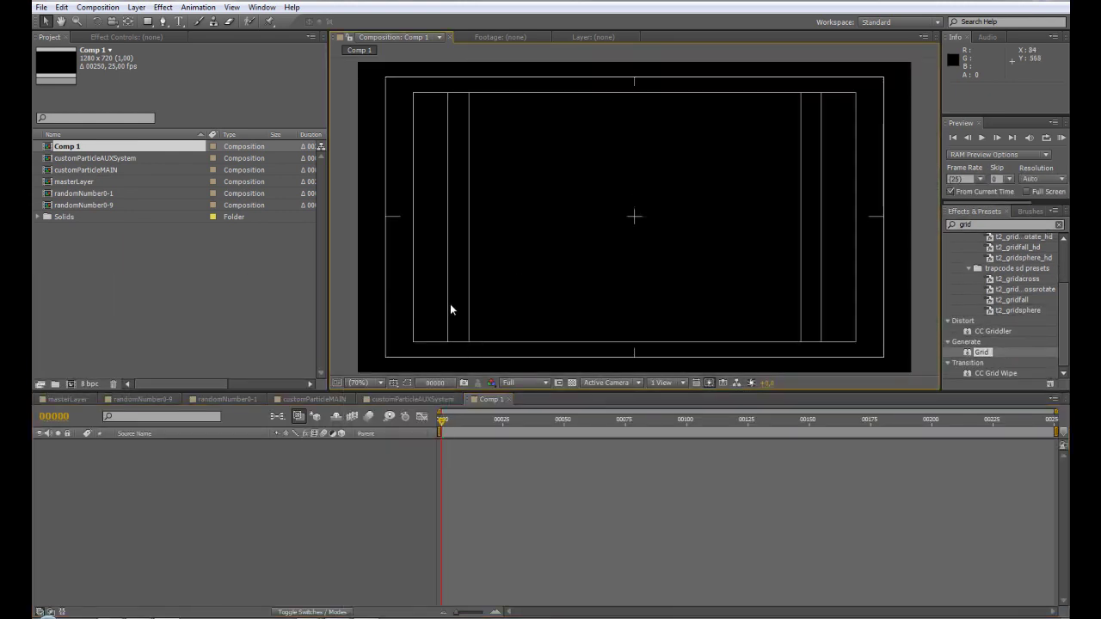
left_click(393, 383)
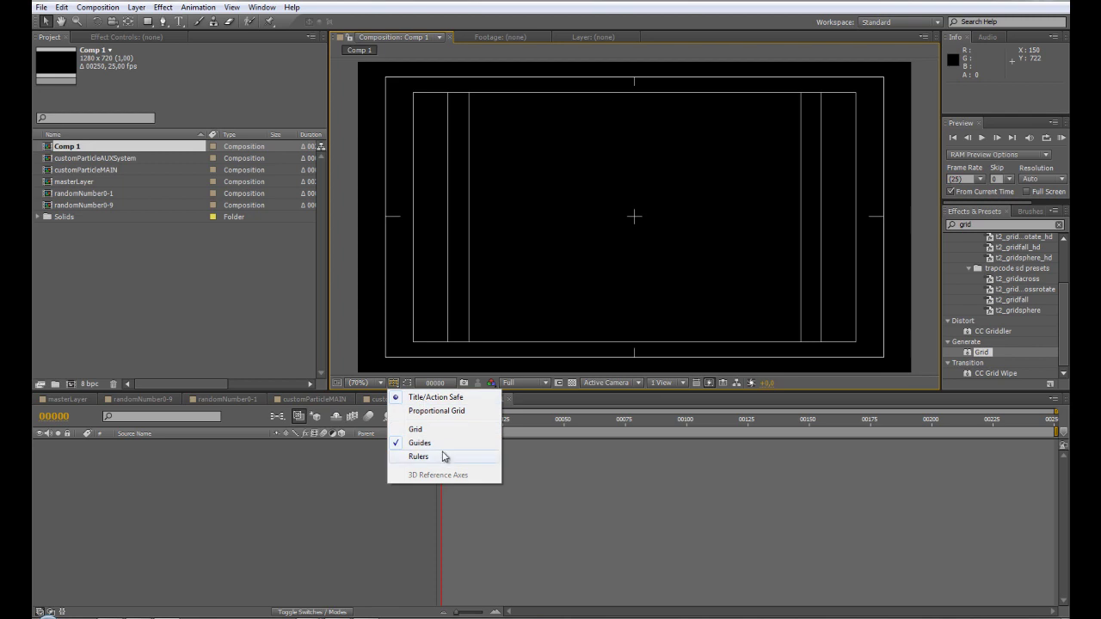
left_click(444, 398)
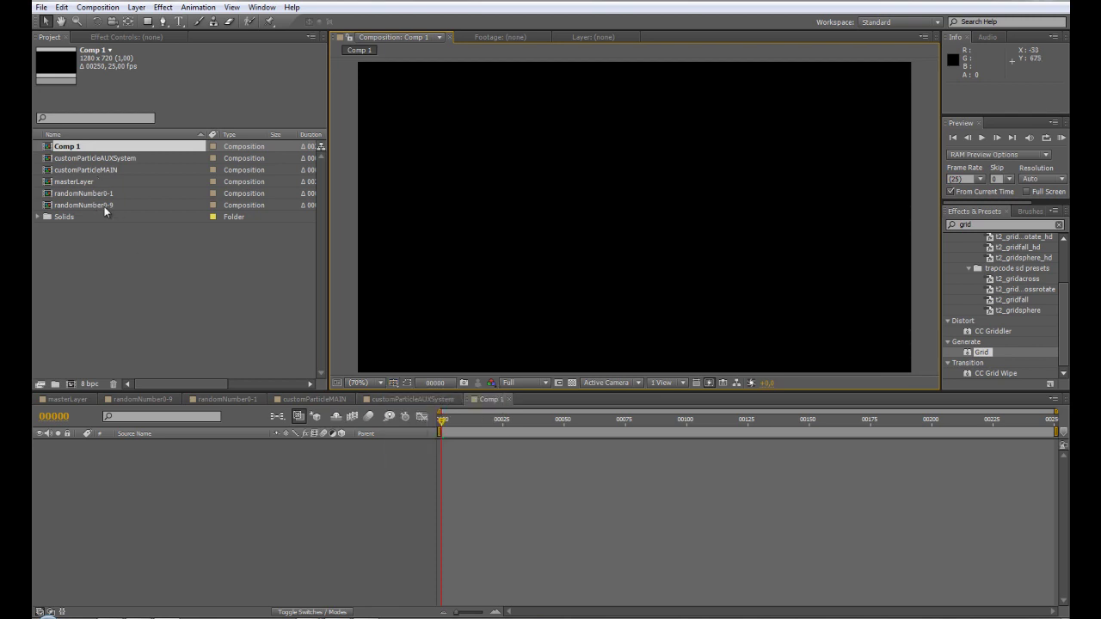
- Add customParticleMAIN and customParticleAUXSystem to Comp 1 and turn off the visibility of both layers
left_click(103, 171)
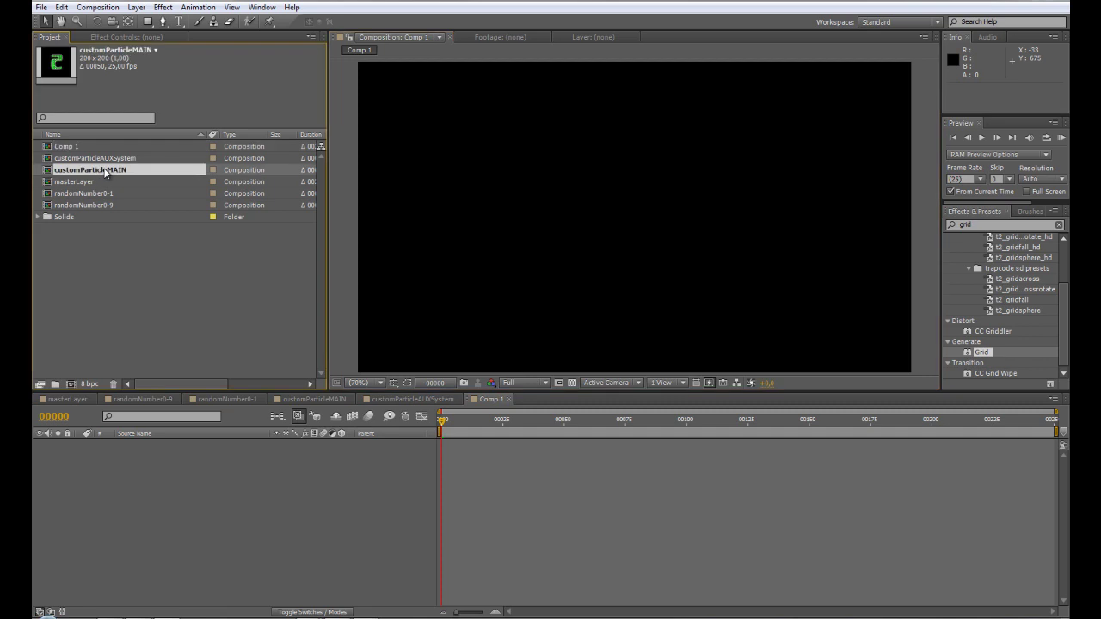
left_click(107, 160, "shift")
left_click_drag(76, 170, 174, 469)
left_click(409, 505)
left_click_drag(446, 424, 390, 416)
left_click_drag(39, 454, 39, 444)
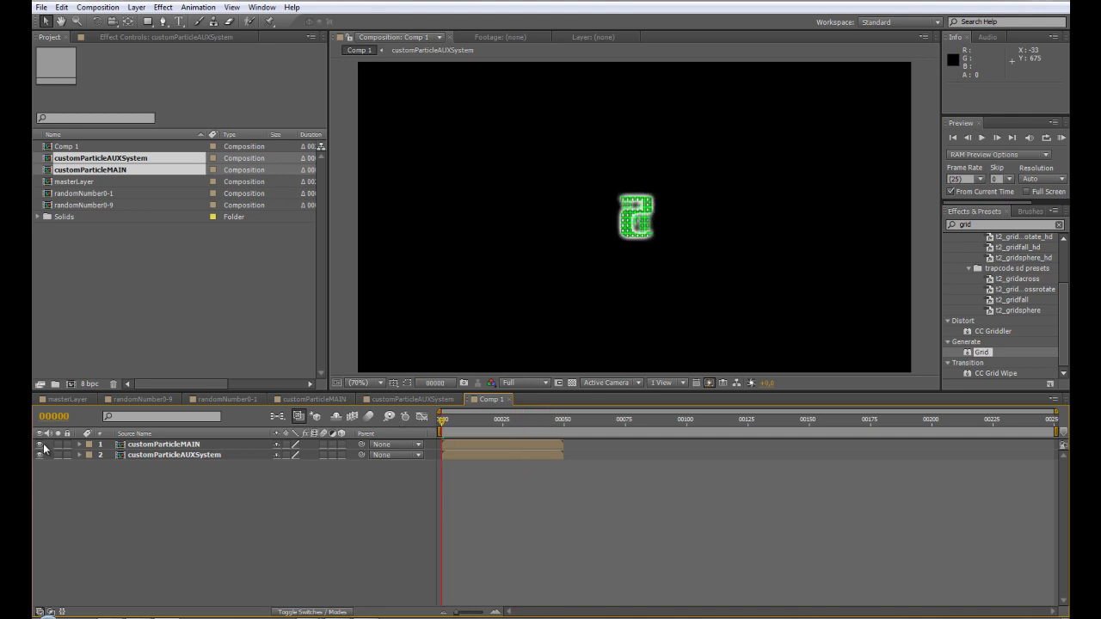
- Create a new comp-sized solid named particlesMAIN
right_click(167, 480)
mouse_move(215, 492)
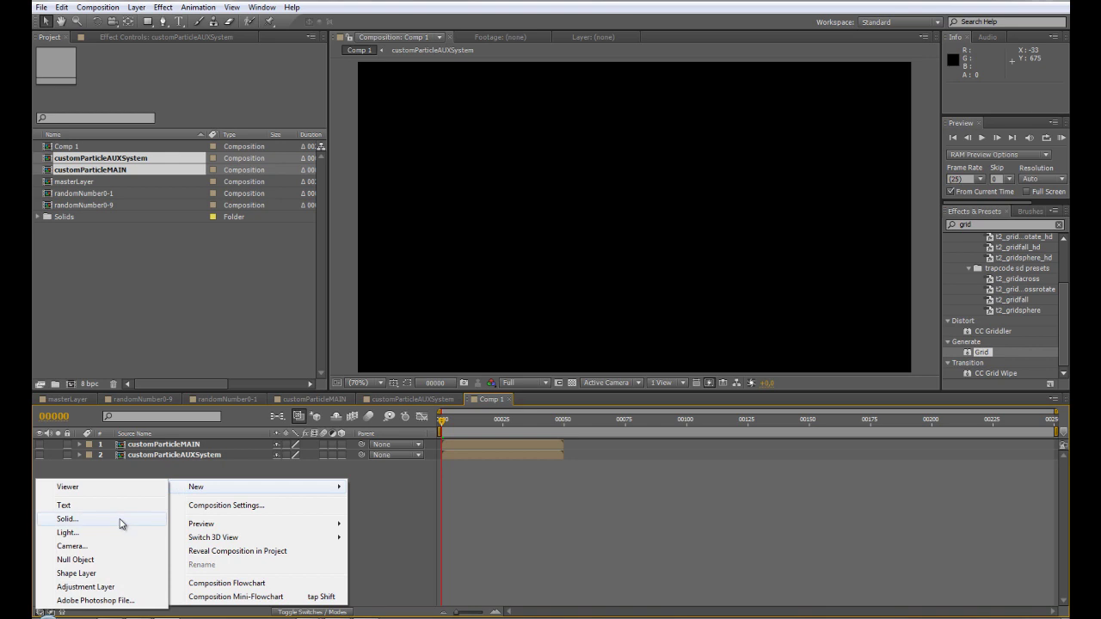
left_click(120, 521)
type("par")
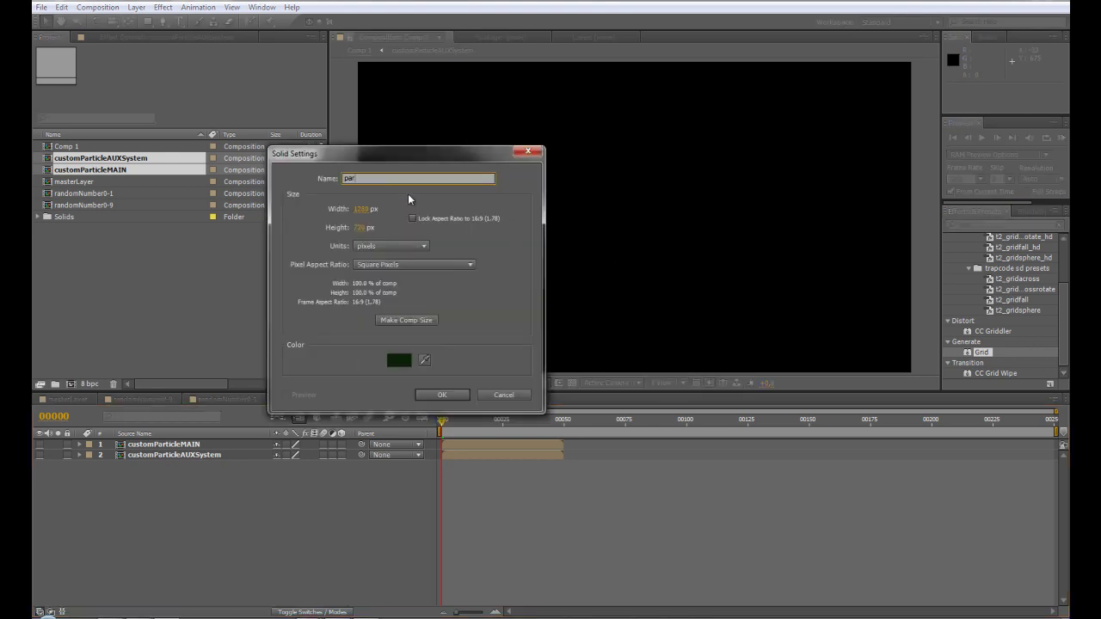
type("ticlesMAIN")
left_click(440, 395)
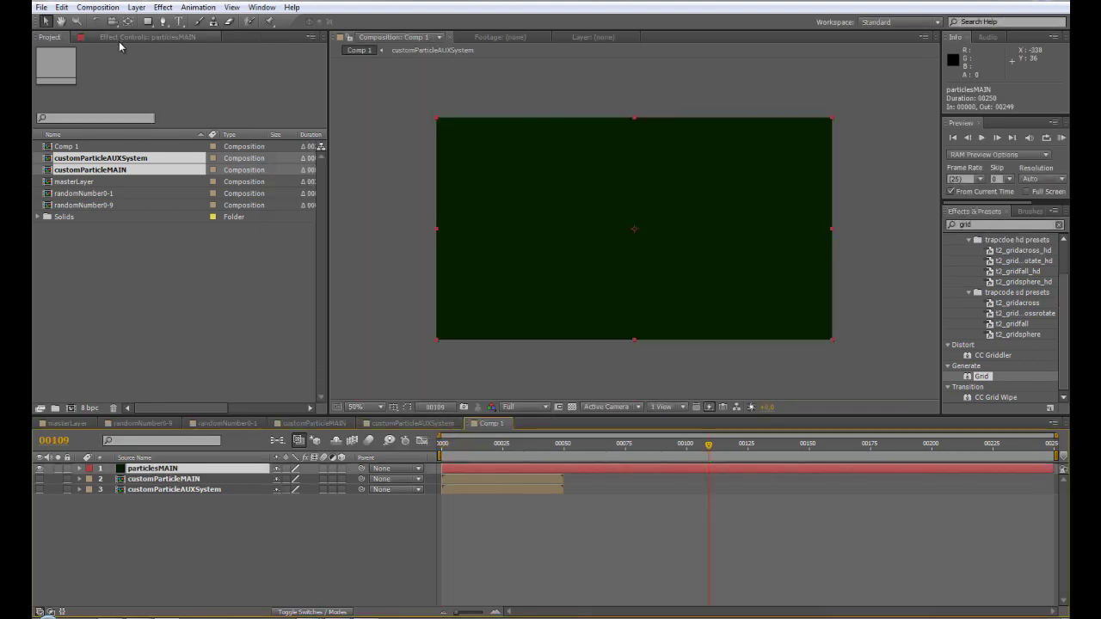
- Apply the Trapcode Particular effect to particlesMAIN and preview the particles at frame 75
left_click(119, 39)
right_click(118, 110)
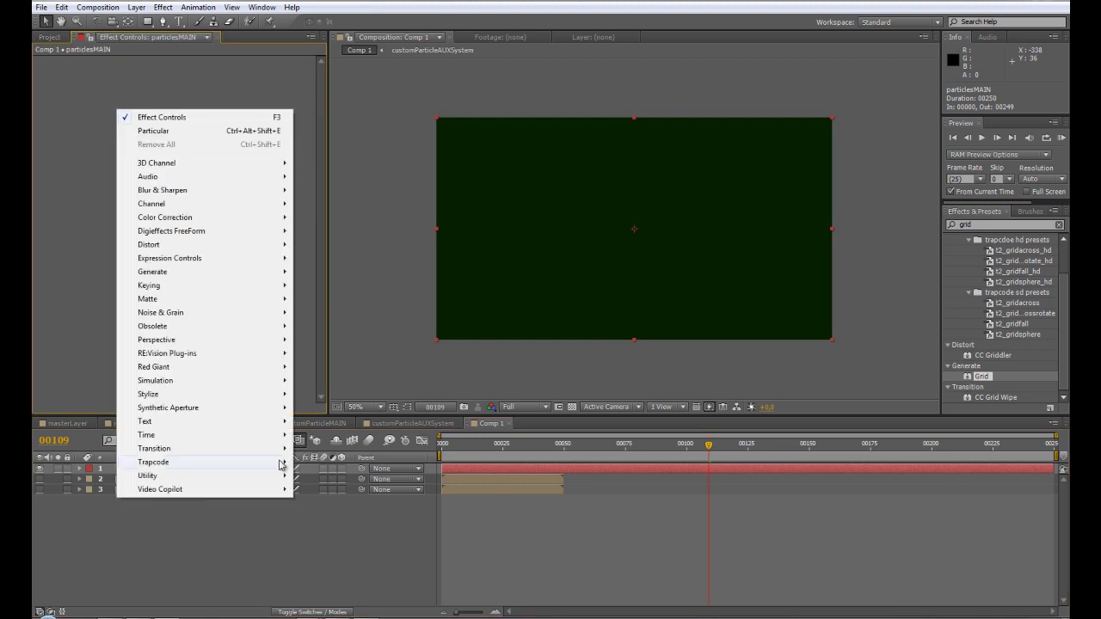
mouse_move(287, 464)
left_click(76, 476)
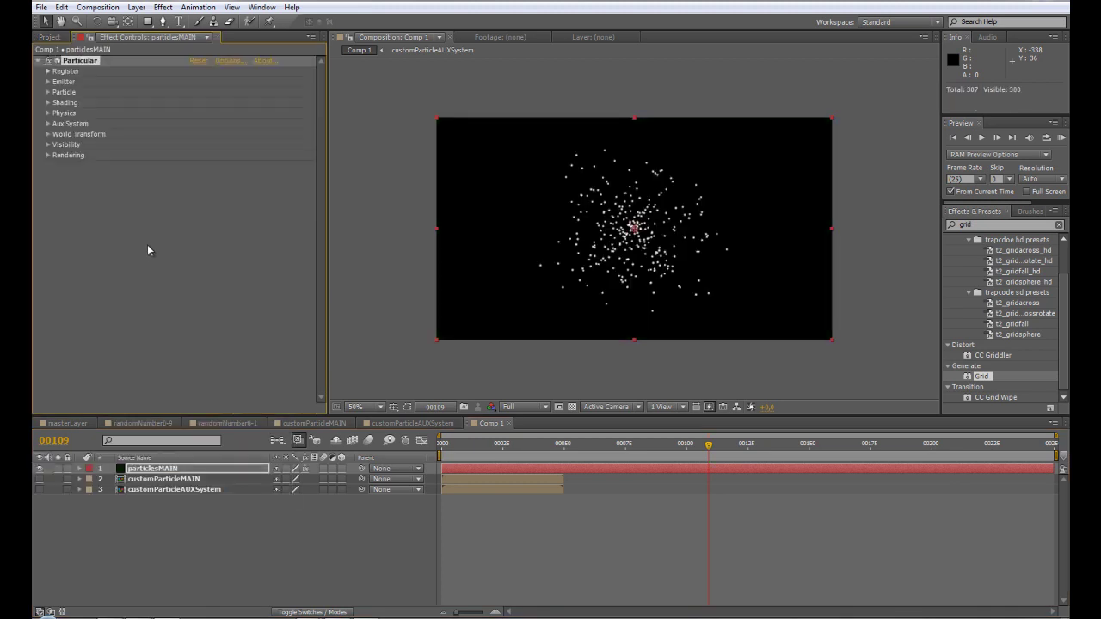
left_click(652, 448)
mouse_move(616, 452)
left_mouse_down()
mouse_move(597, 448)
mouse_move(625, 448)
left_mouse_up()
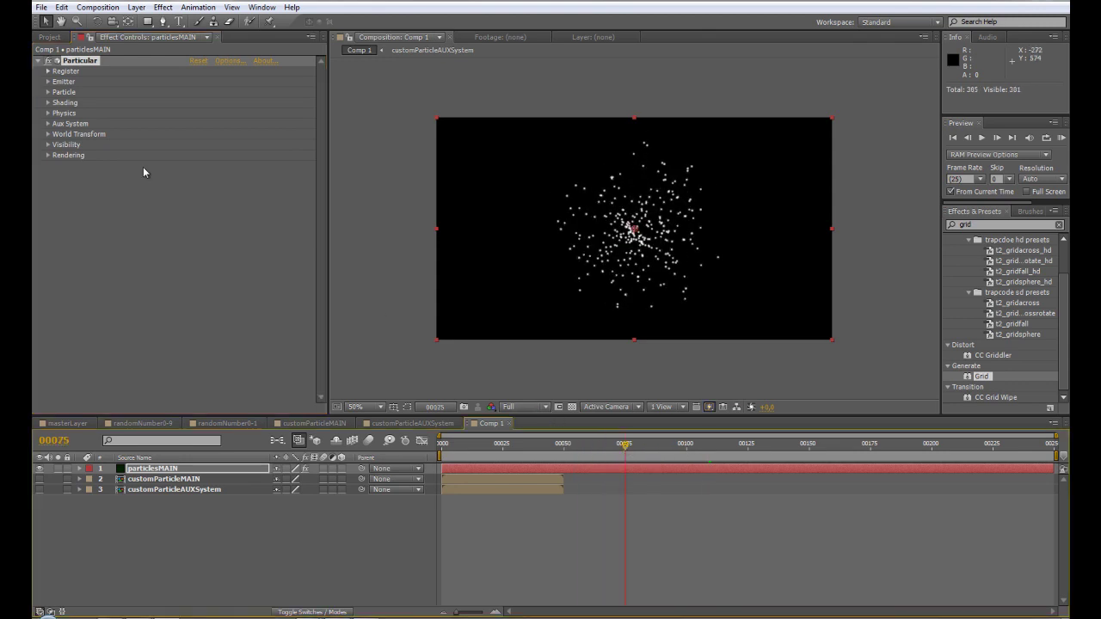
- Set Particular's Emitter Type to Box and its Emitter Size X to 4500
left_click(47, 82)
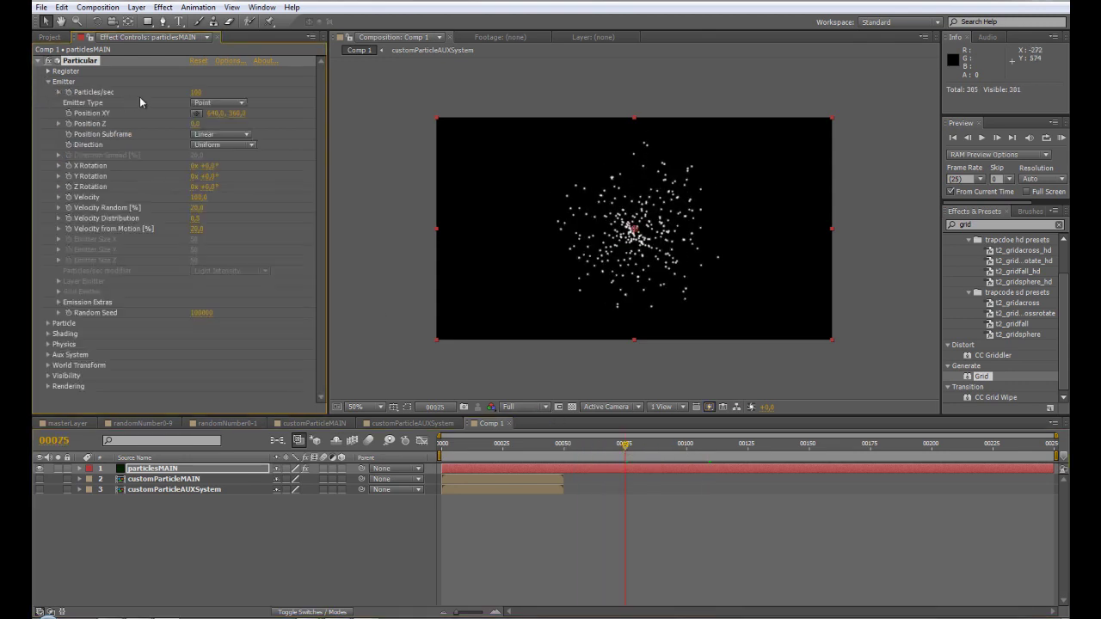
left_click(208, 107)
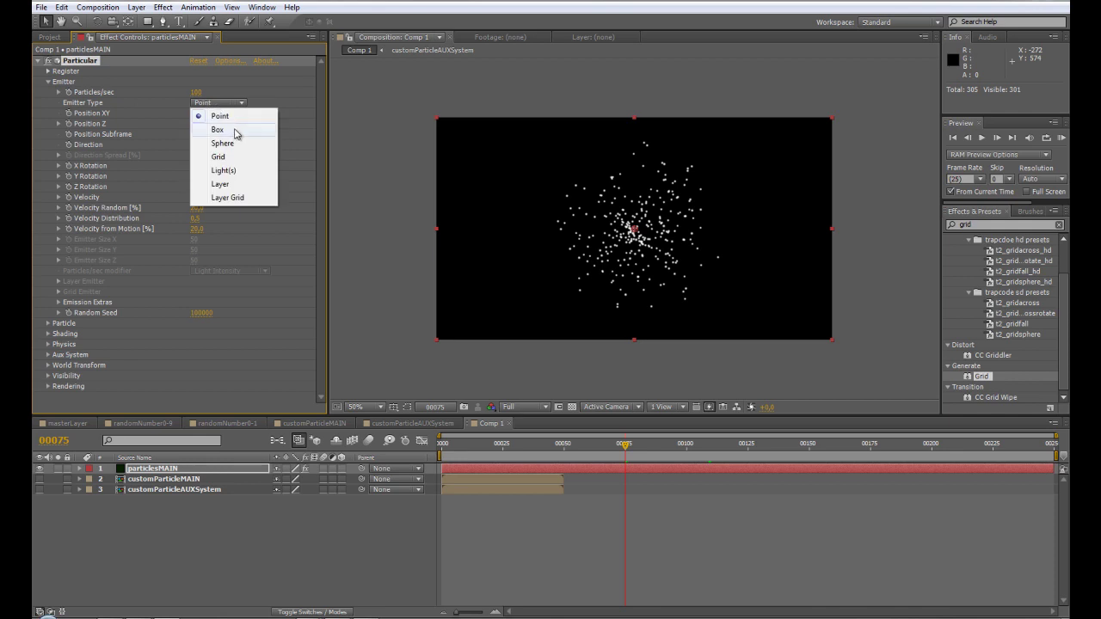
left_click(234, 132)
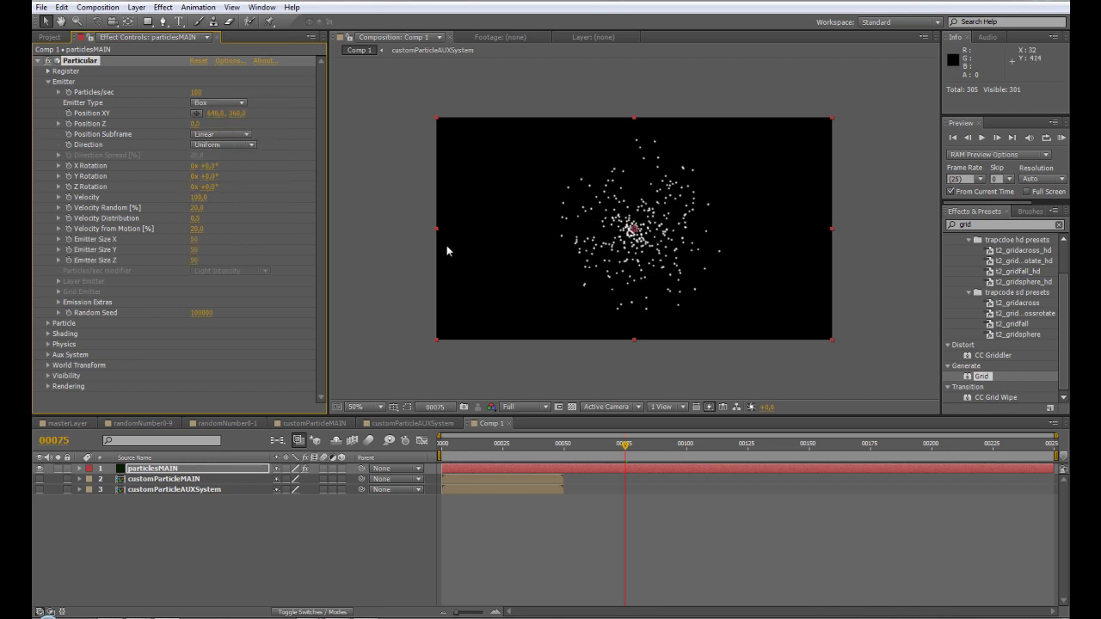
left_click_drag(195, 240, 280, 239)
left_click(196, 240)
type("4500")
key("Return")
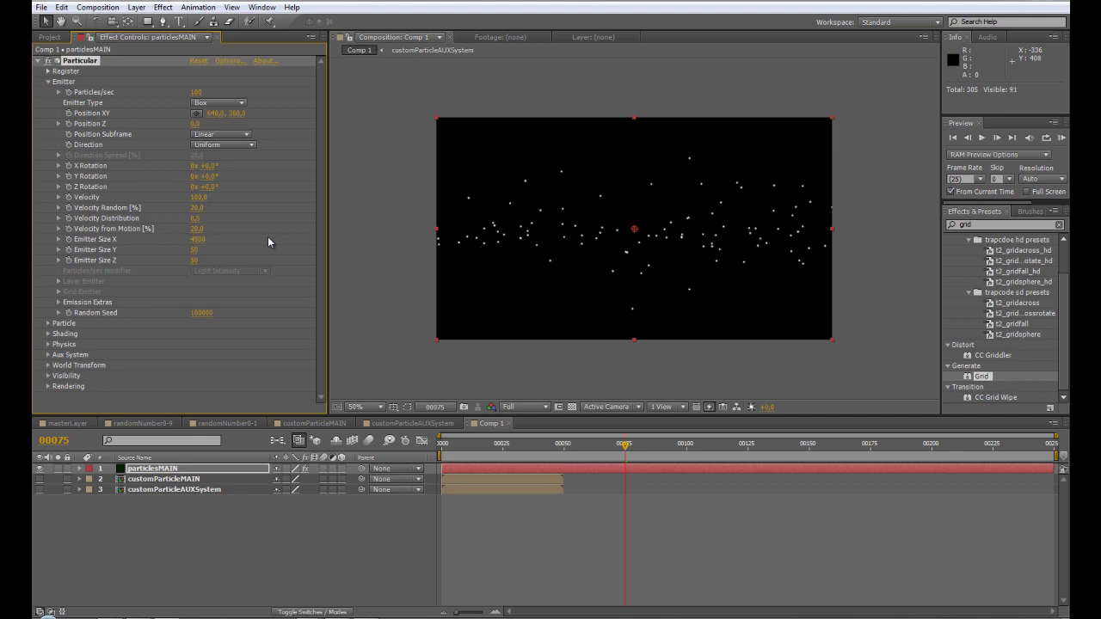
- Set Emitter Size Y to 2500 and raise Particles/sec to 5000
left_click_drag(194, 250, 280, 248)
left_click(198, 249)
type("2500")
key("Return")
left_click(198, 92)
key("Return")
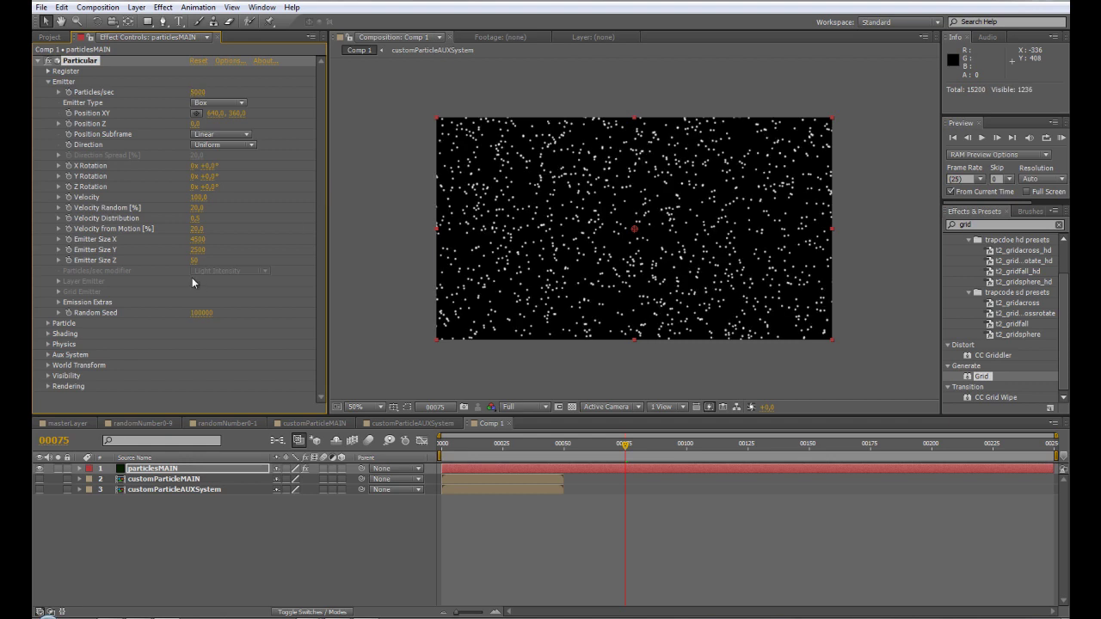
- Set Emitter Size Z to 10000 and check the particle depth at frame 138
left_click_drag(193, 267, 505, 270)
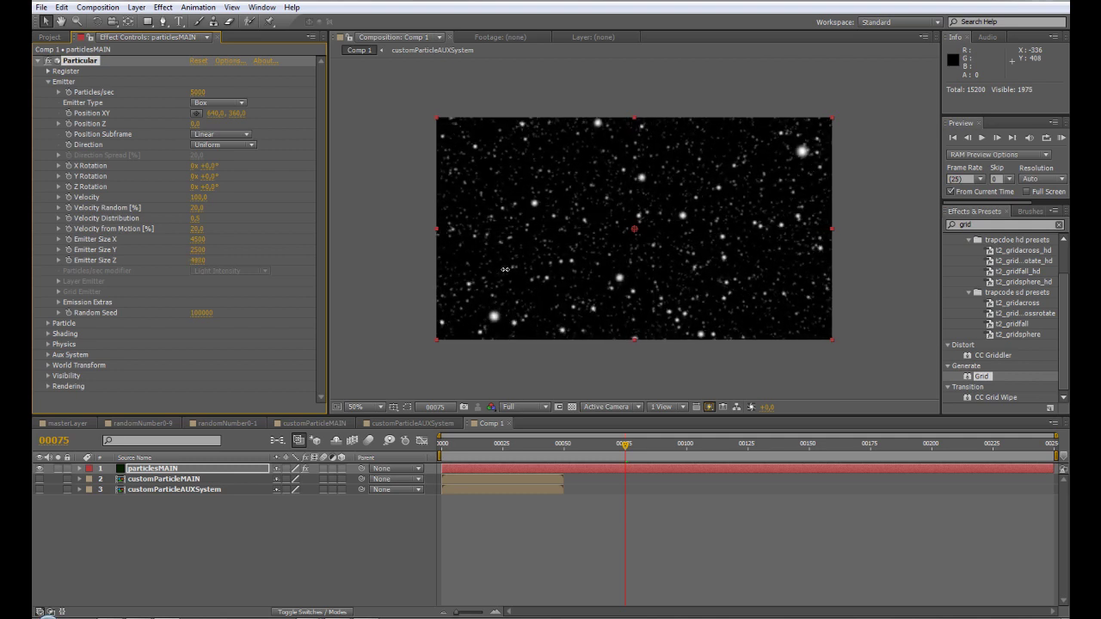
left_click(203, 260)
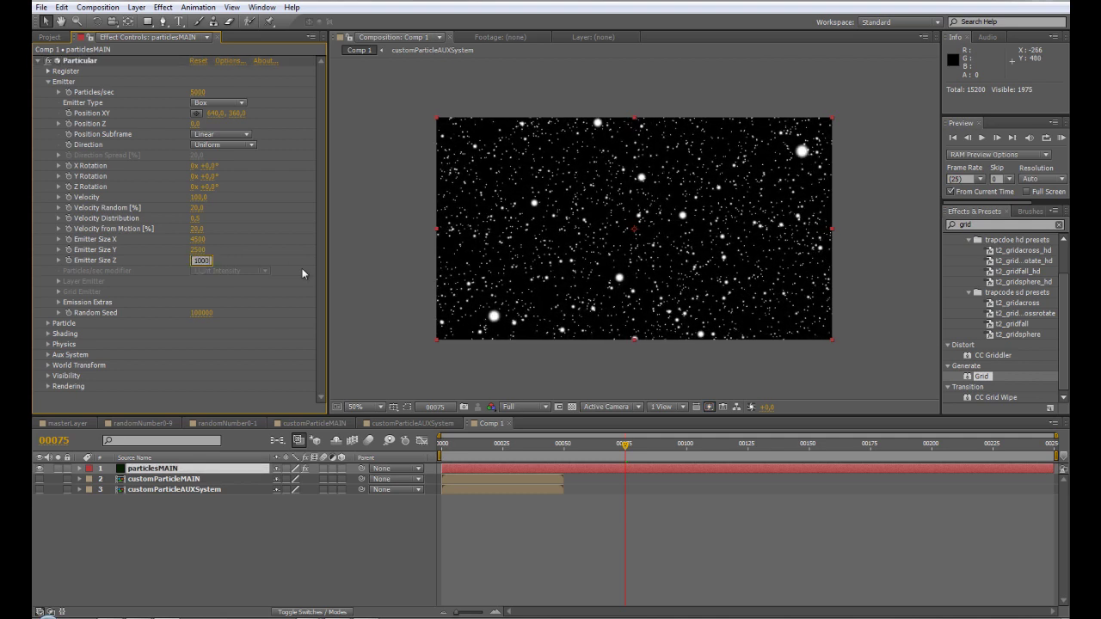
key("Return")
left_click_drag(626, 445, 779, 442)
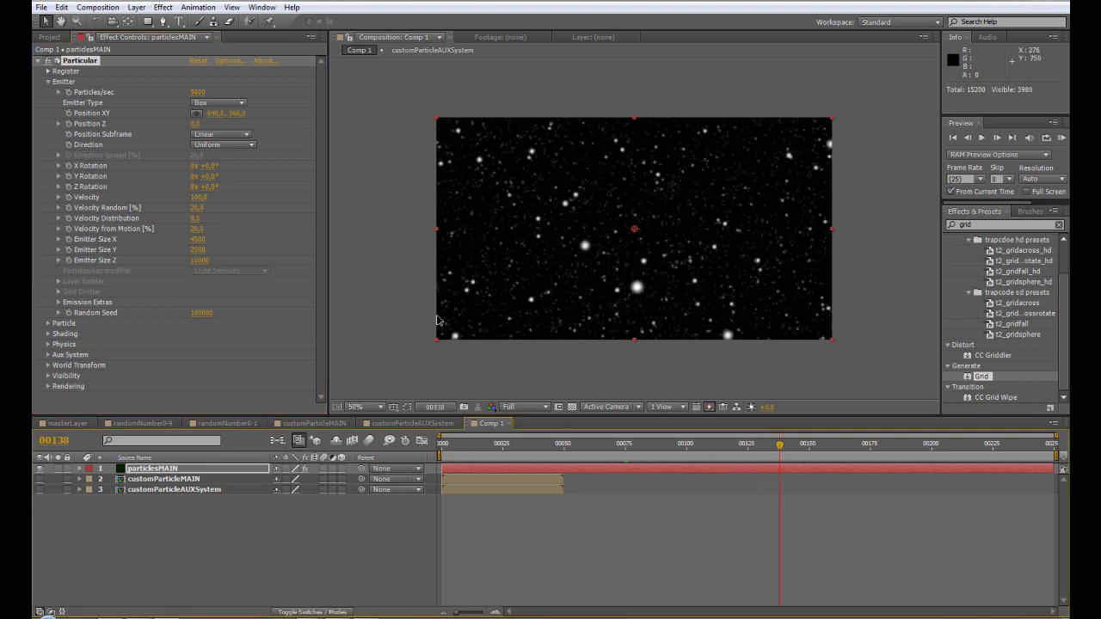
- Set Particles/sec to 100 and scrub through the timeline to check the sparser particles
left_click(199, 92)
type("10")
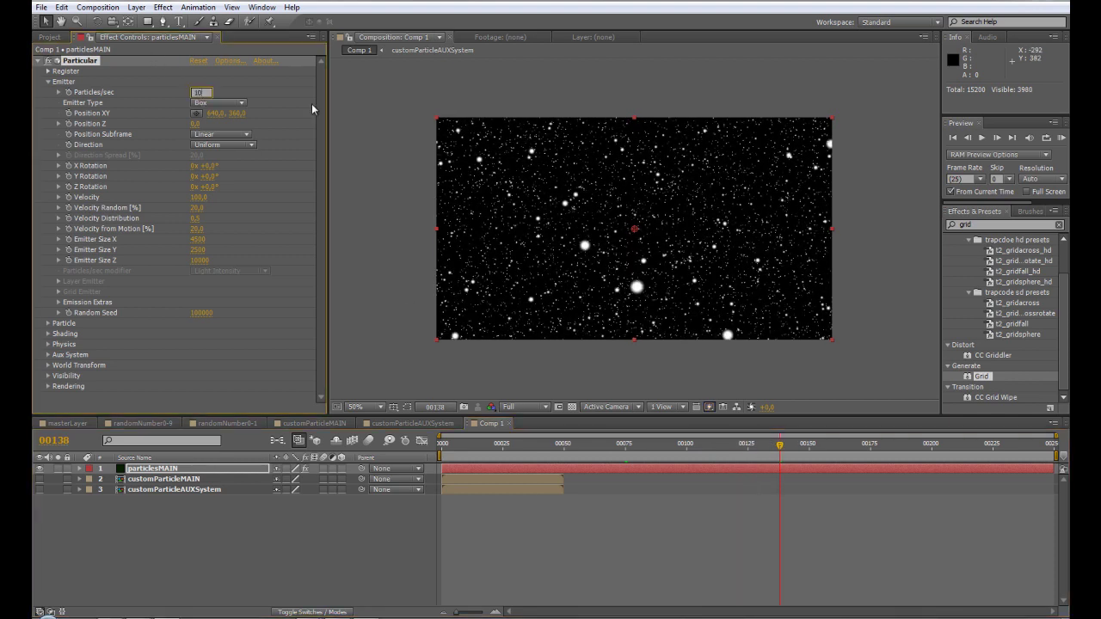
key("Return")
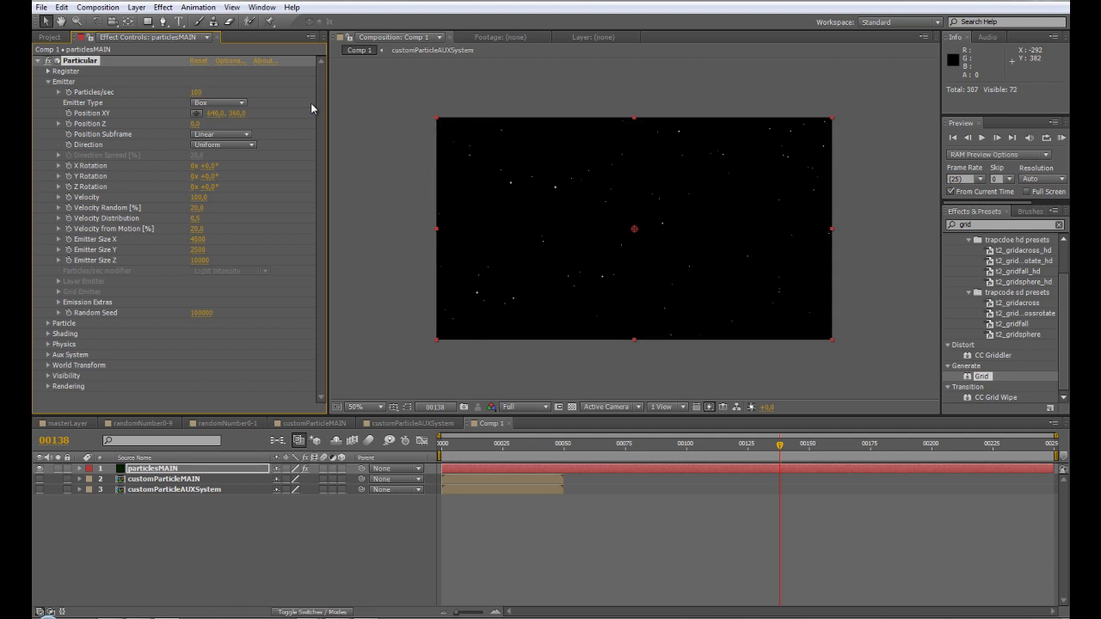
left_click_drag(698, 451, 736, 450)
- Set the emitter's Velocity, Velocity Random, Velocity Distribution and Velocity from Motion all to 0
left_click(198, 197)
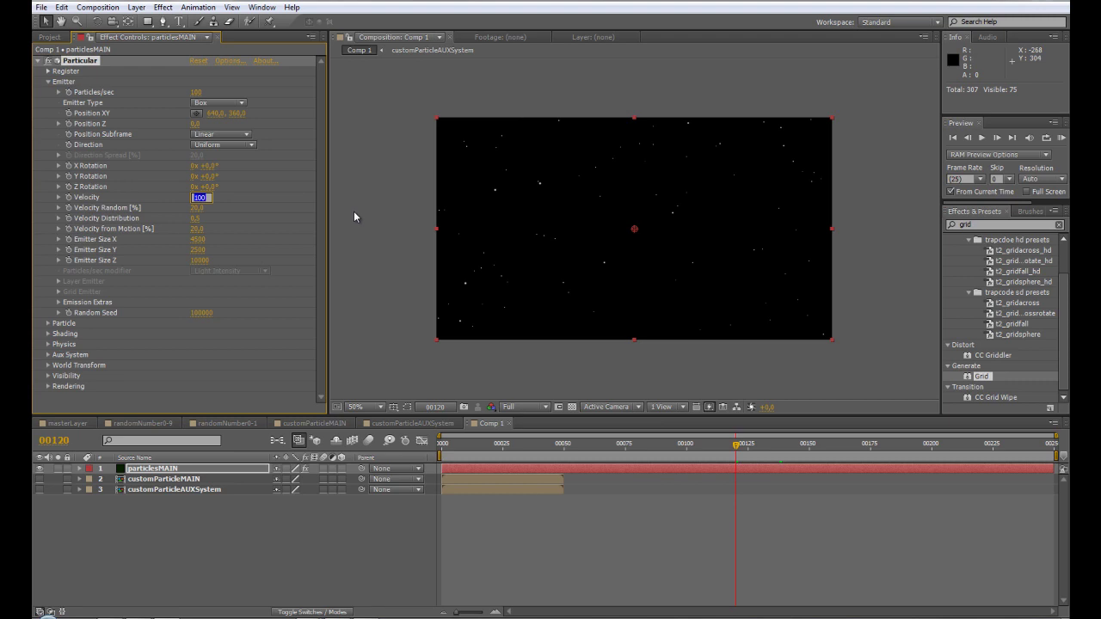
type("0")
key("Return")
left_click(196, 207)
type("0")
key("Tab")
type("0")
key("Return")
left_click(198, 229)
type("0")
key("Return")
- Set the particle Life to 20 seconds and scrub back to frame 76
left_click(48, 323)
scroll(164, 301, "down", 5)
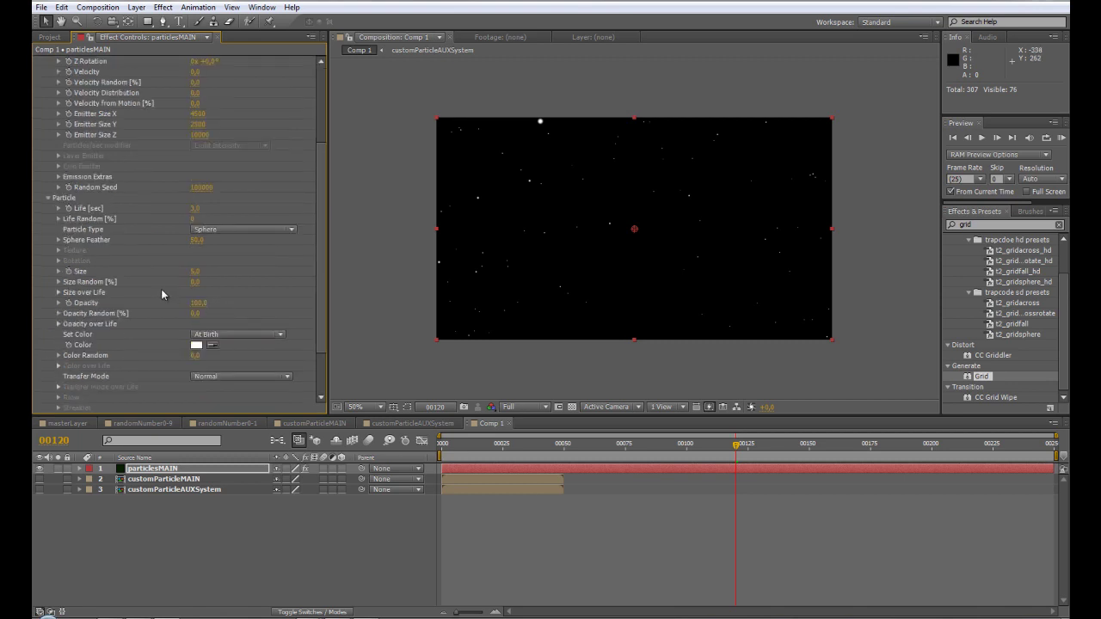
left_click(196, 153)
type("20")
key("Return")
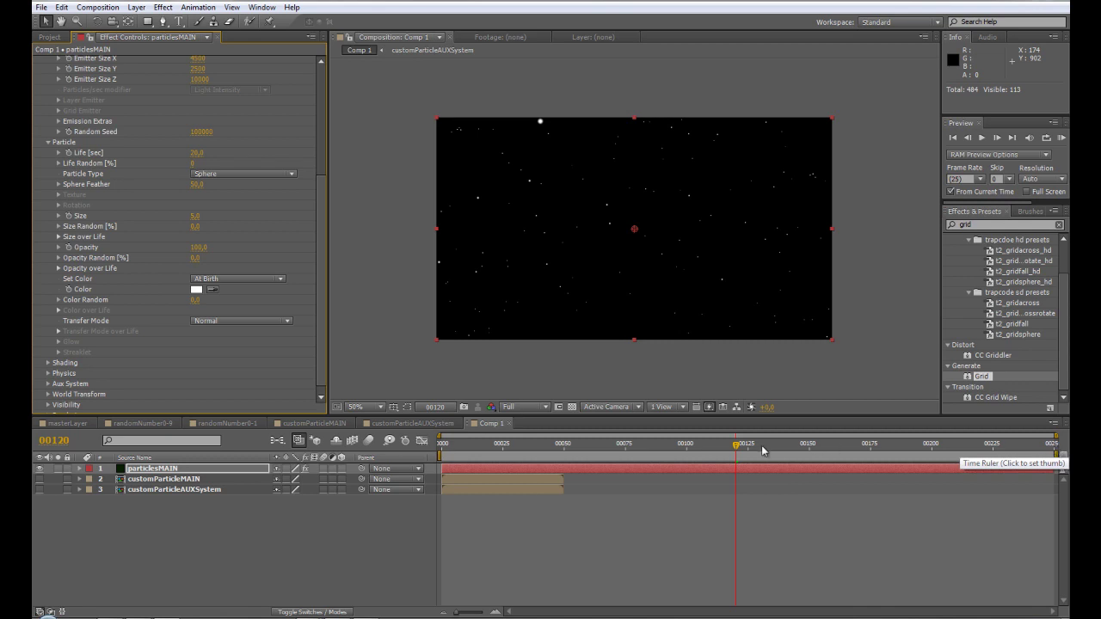
left_click_drag(736, 445, 628, 424)
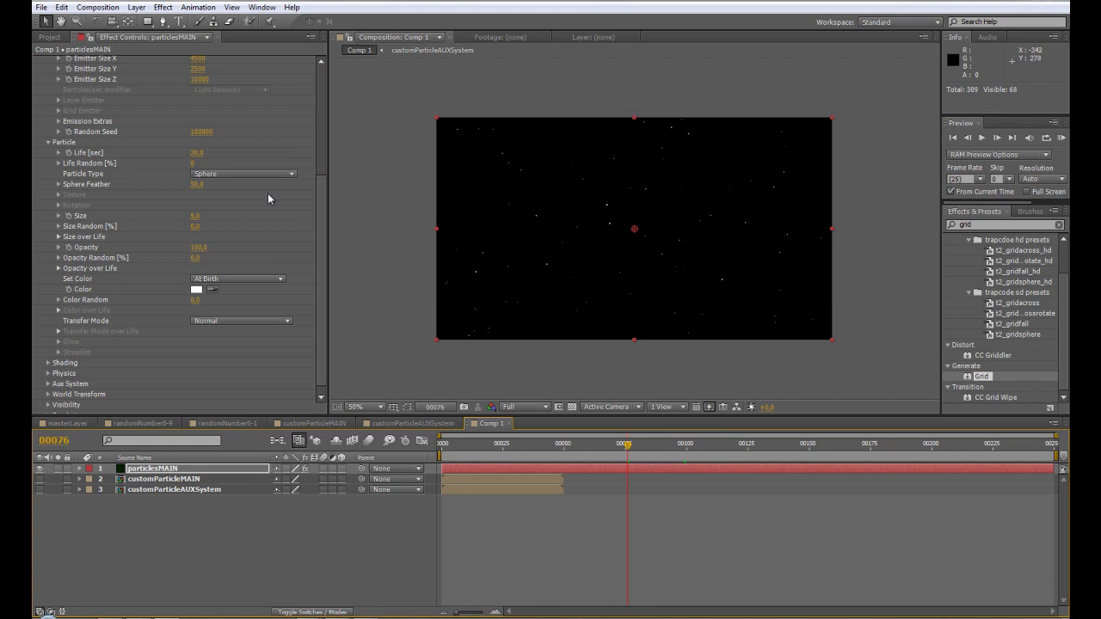
- Change the Particle Type to Sprite and use the customParticleMAIN layer as its texture
left_click(220, 175)
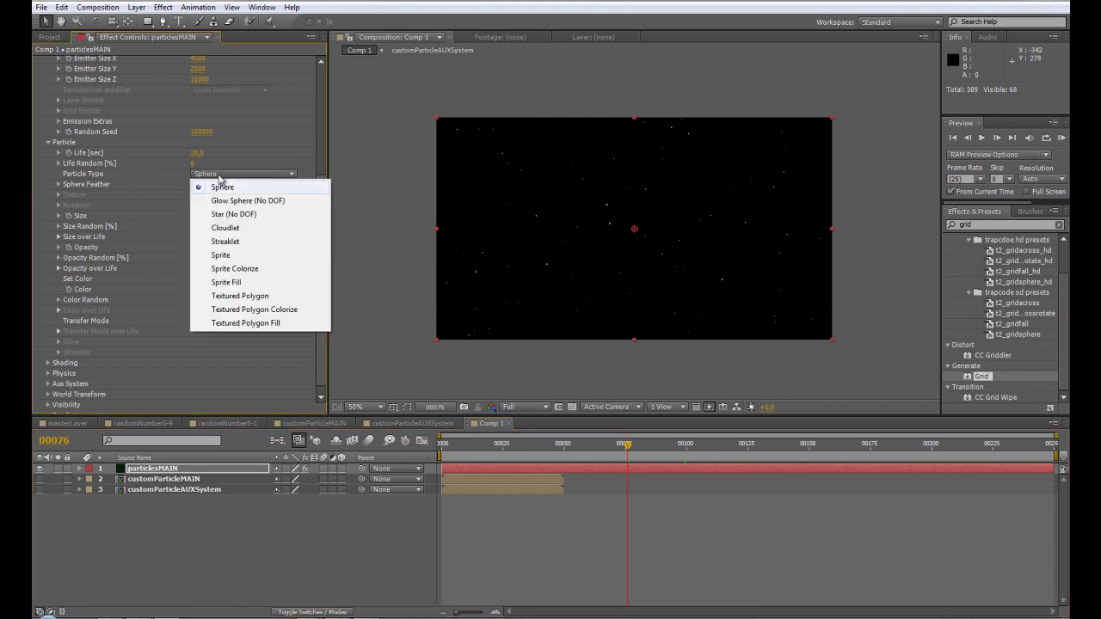
left_click(232, 256)
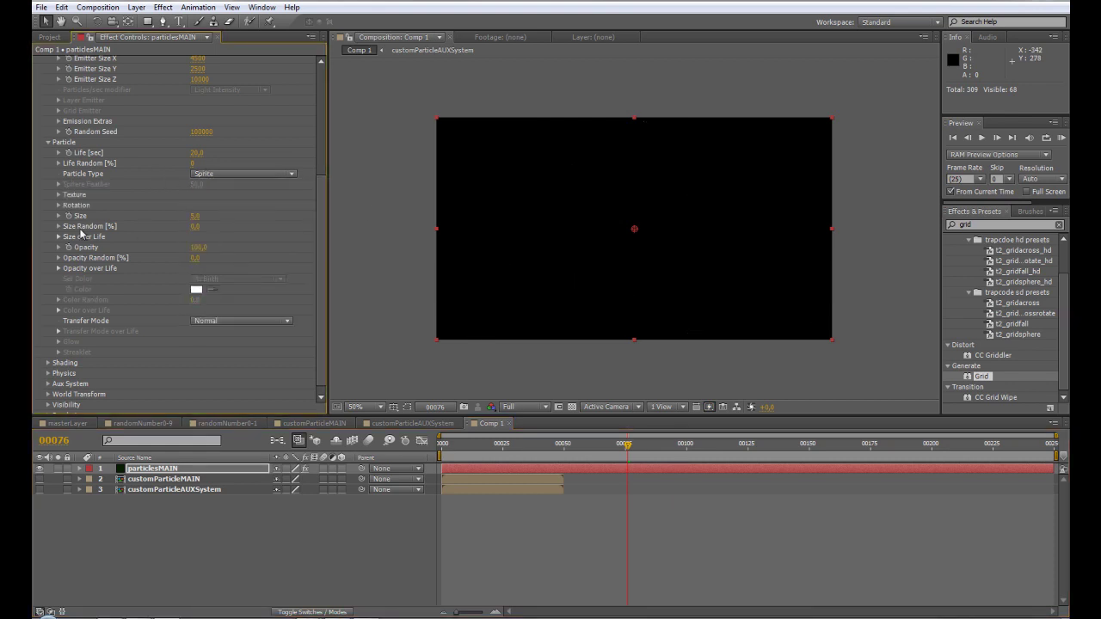
left_click(59, 196)
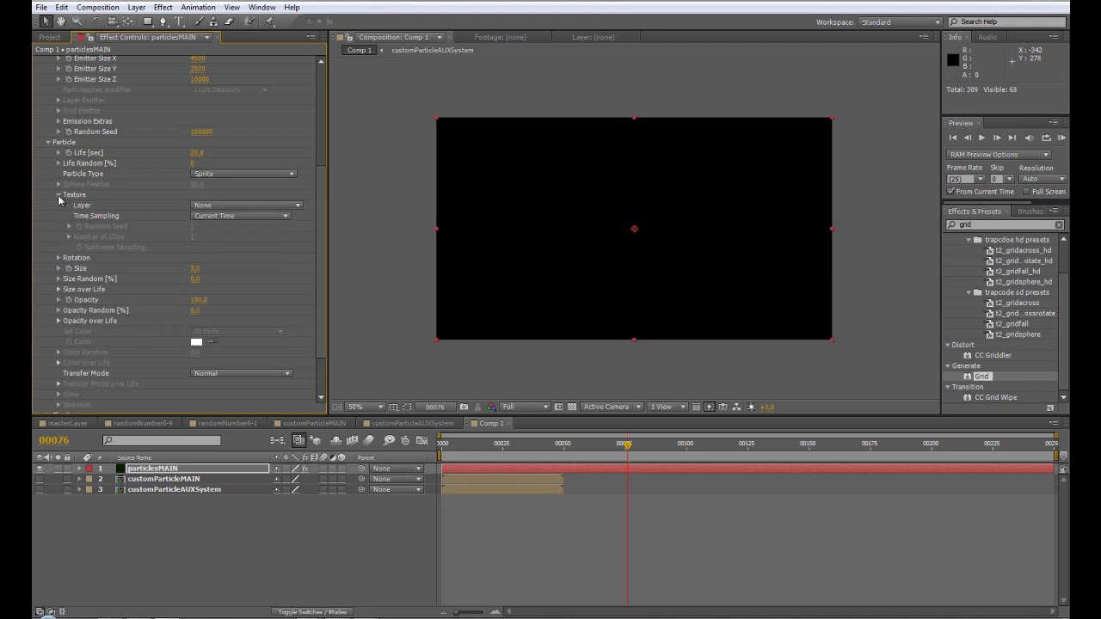
left_click(221, 208)
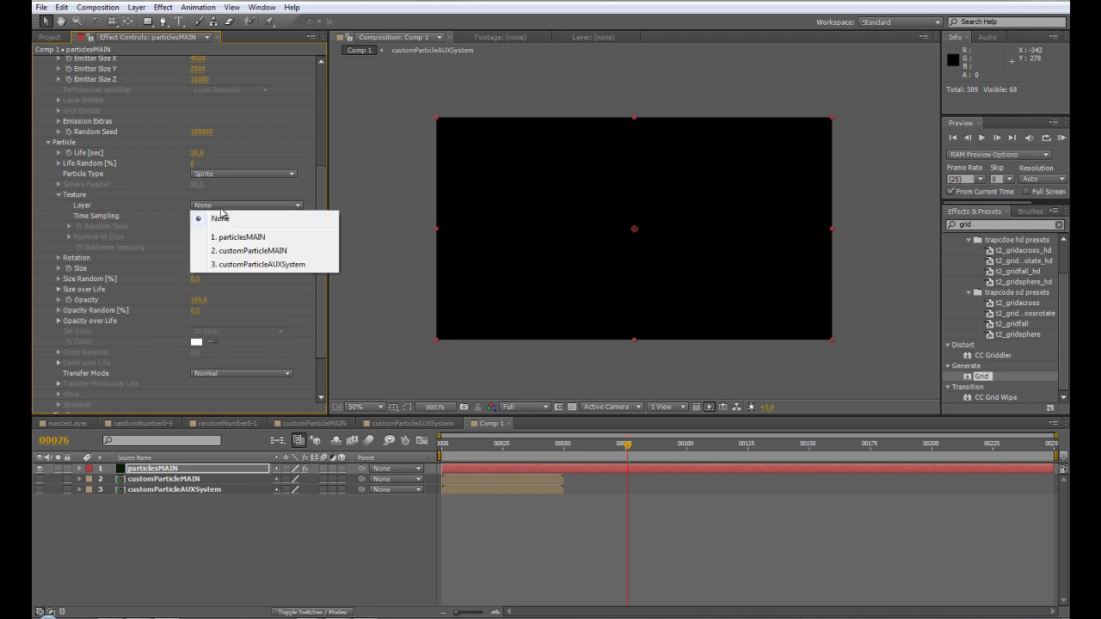
left_click(253, 251)
- Set the texture's Time Sampling to Start at Birth - Loop and check the particles at frame 205
left_click(207, 218)
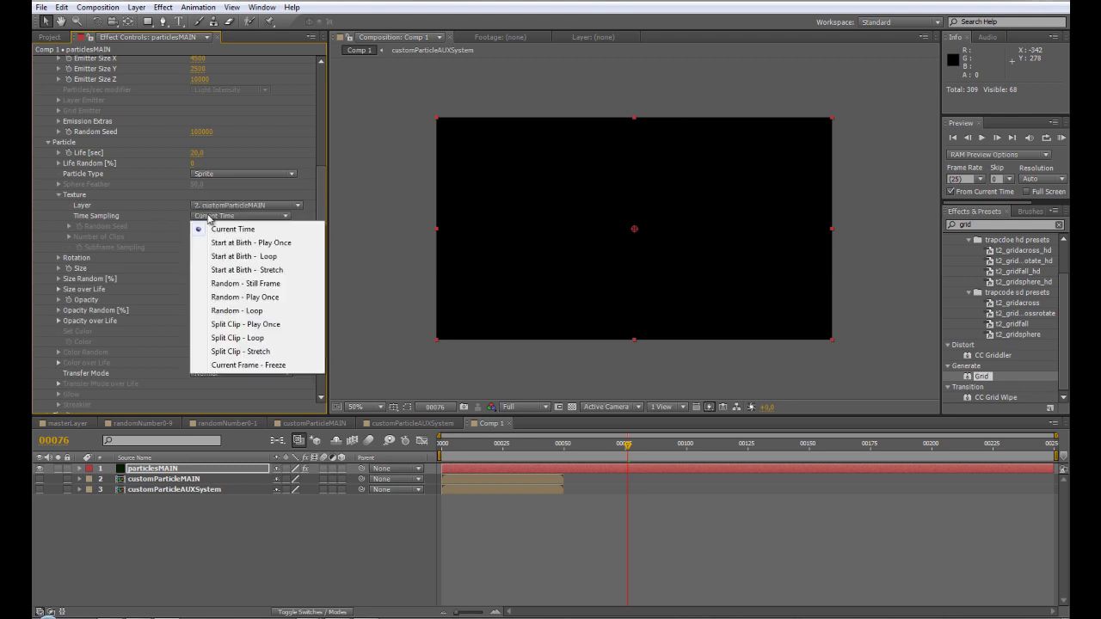
left_click(235, 257)
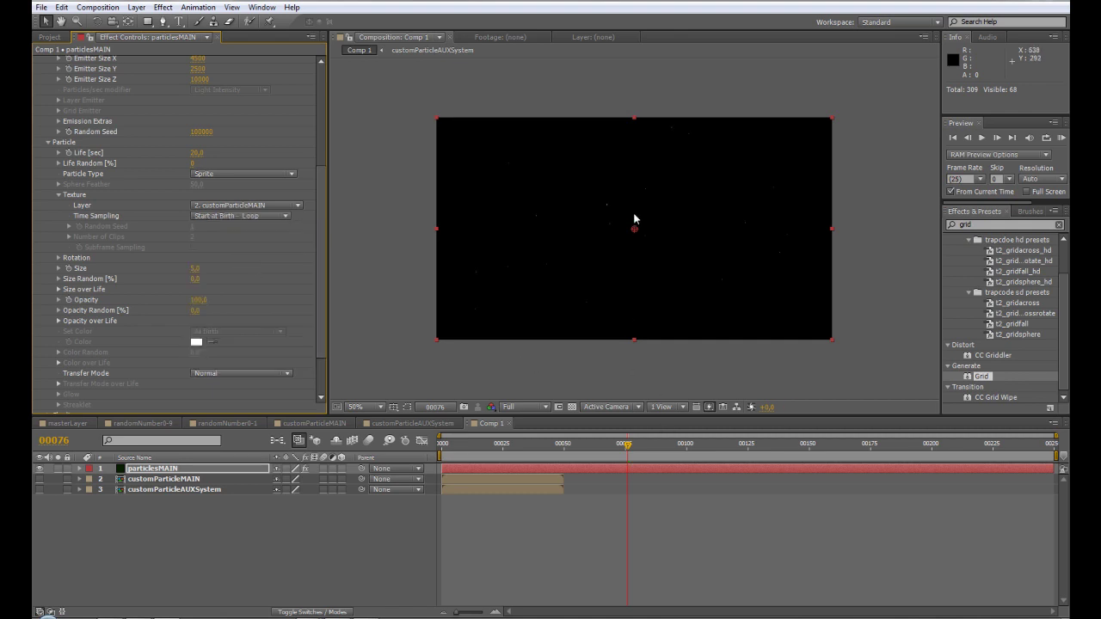
left_click_drag(626, 444, 944, 445)
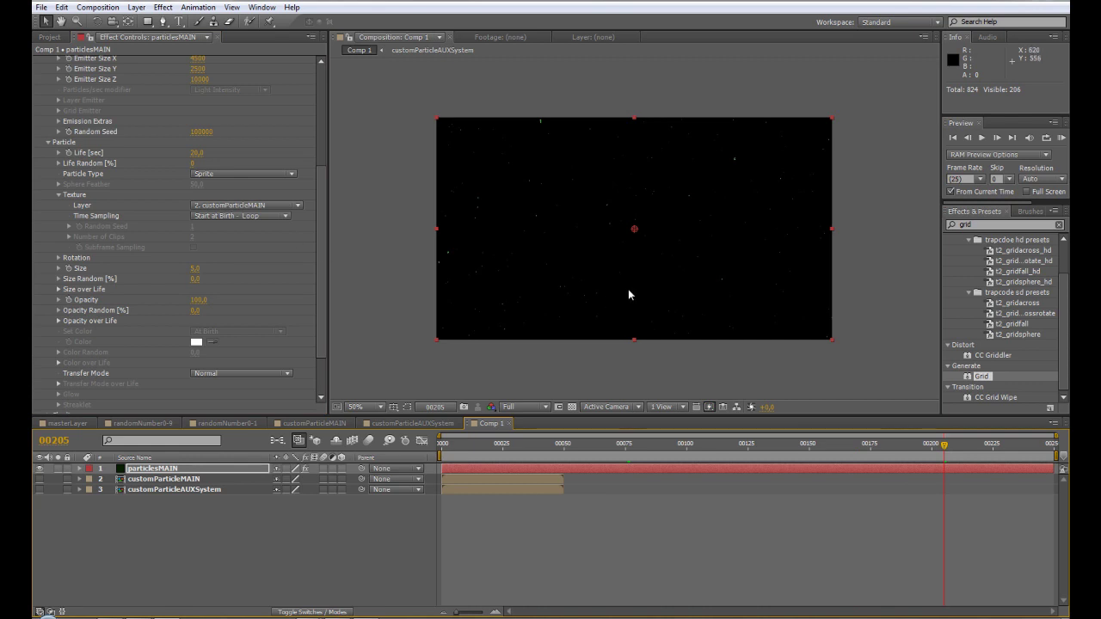
- Set the particle Size to 60, preview the changing digits from frame 118, and set Transfer Mode to Add
left_click(196, 268)
type("60")
key("Return")
left_click_drag(621, 443, 731, 444)
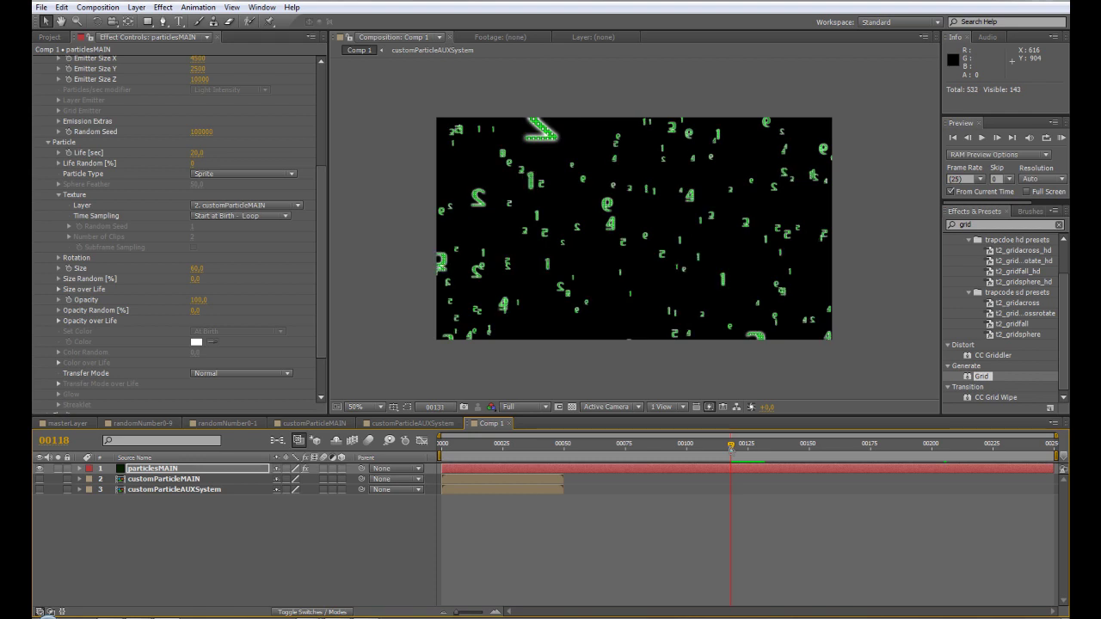
key("space")
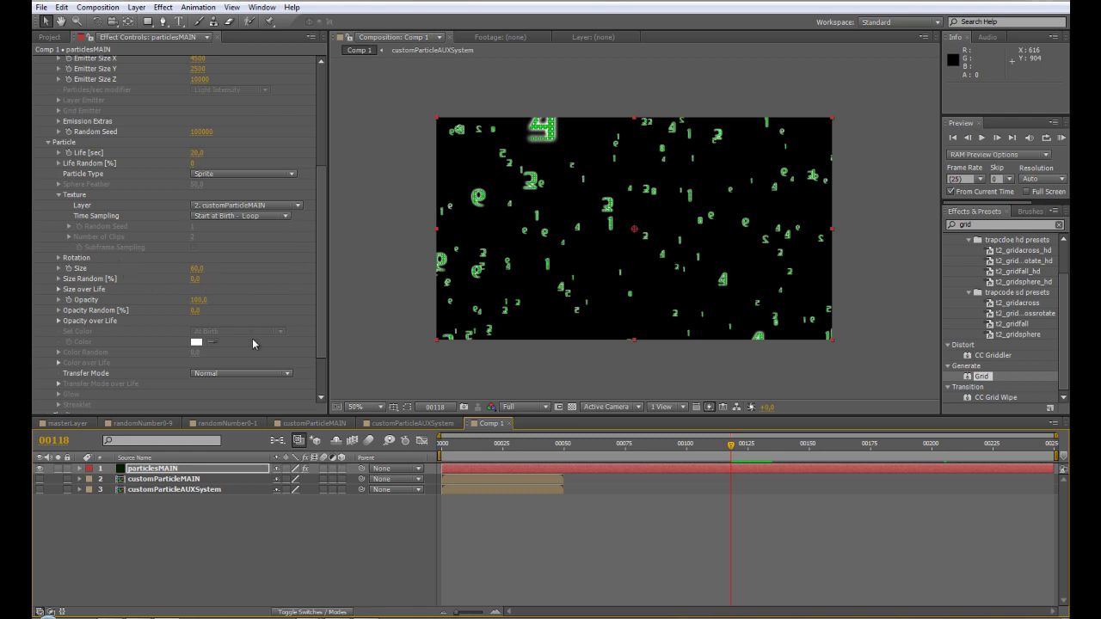
left_click(214, 376)
left_click(223, 401)
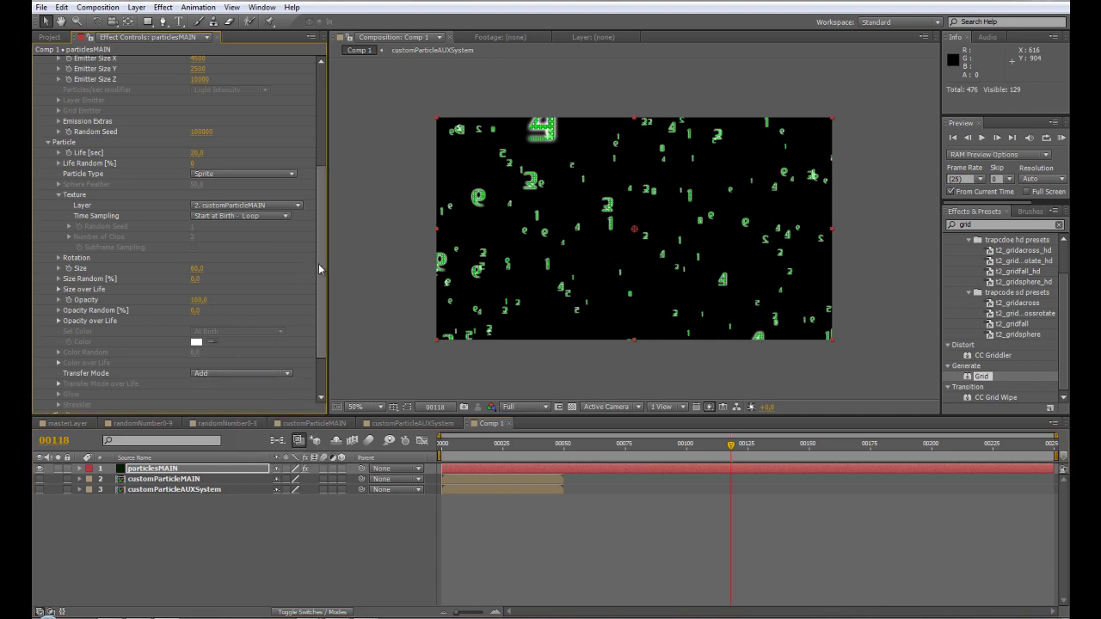
- Set Wind Y to 500 in Particular's Air physics and check the falling digits at frame 84
left_click_drag(321, 279, 322, 257)
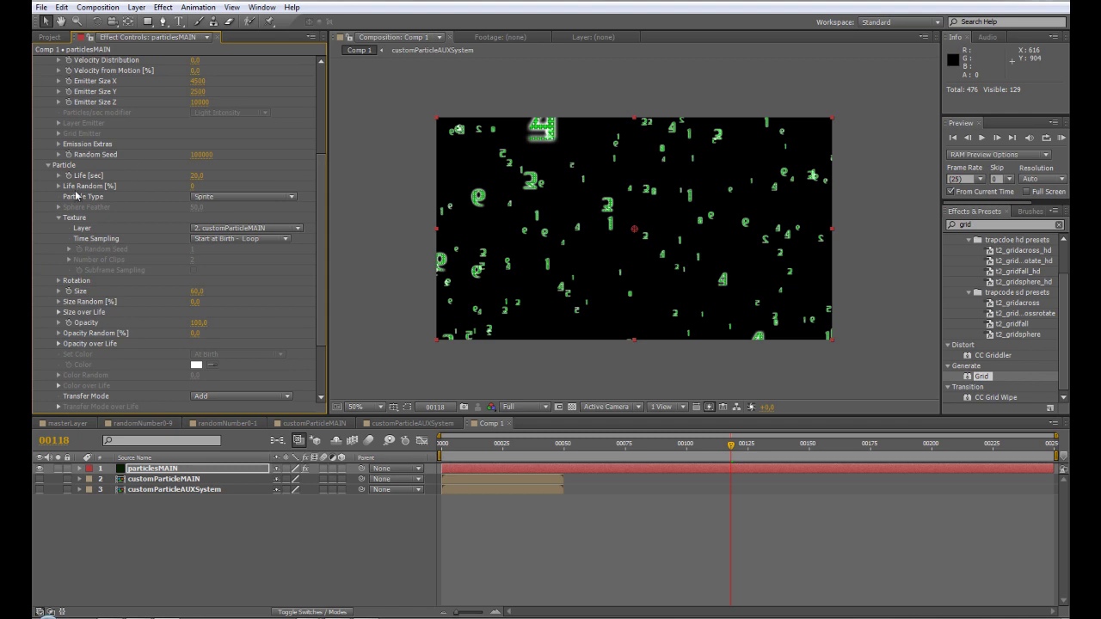
left_click(48, 165)
left_click(48, 82)
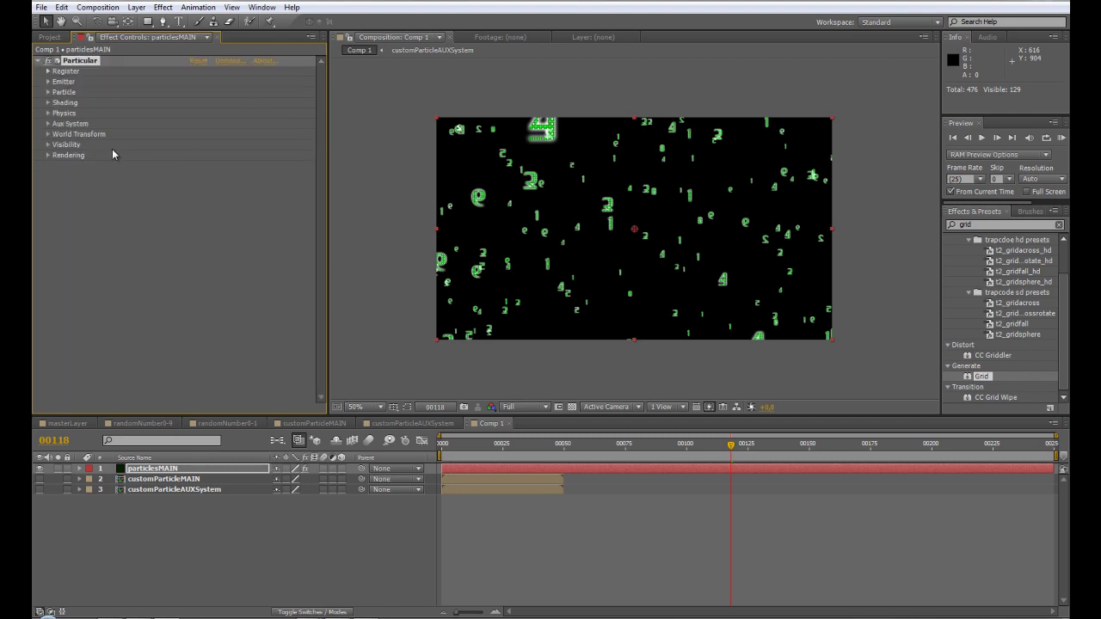
left_click(48, 113)
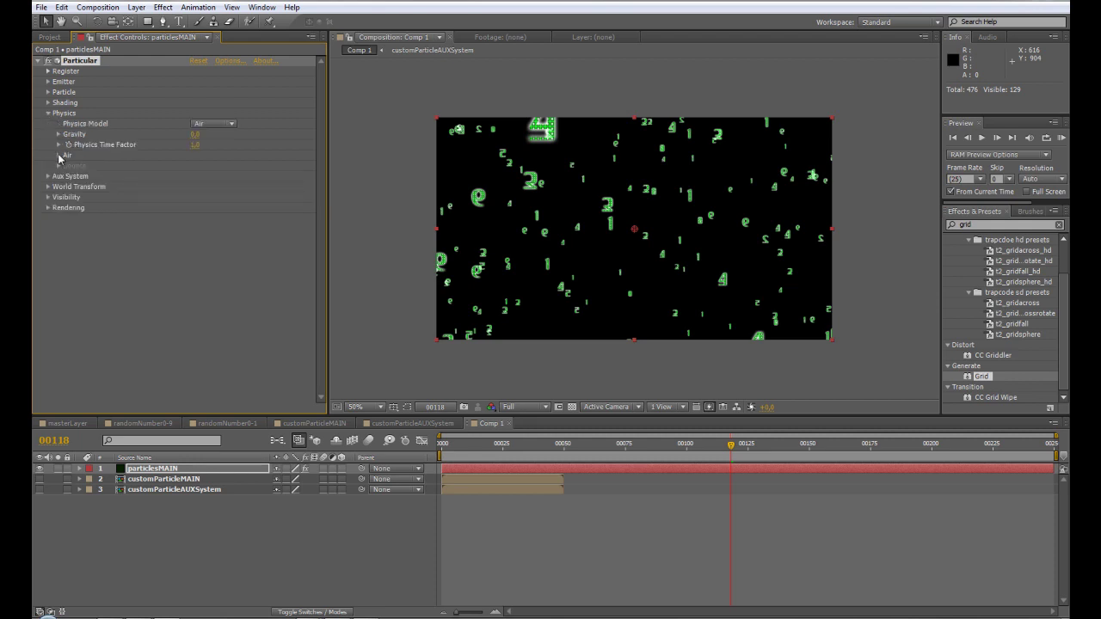
left_click(59, 156)
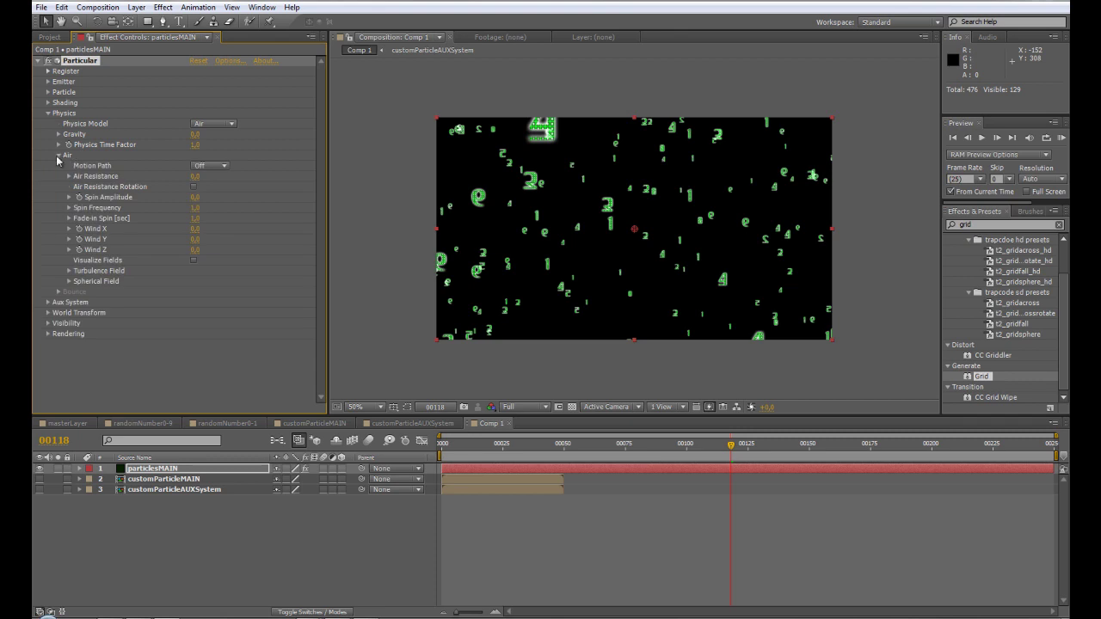
left_click(197, 241)
type("500")
key("Return")
mouse_move(638, 445)
left_mouse_down()
mouse_move(481, 446)
mouse_move(647, 445)
left_mouse_up()
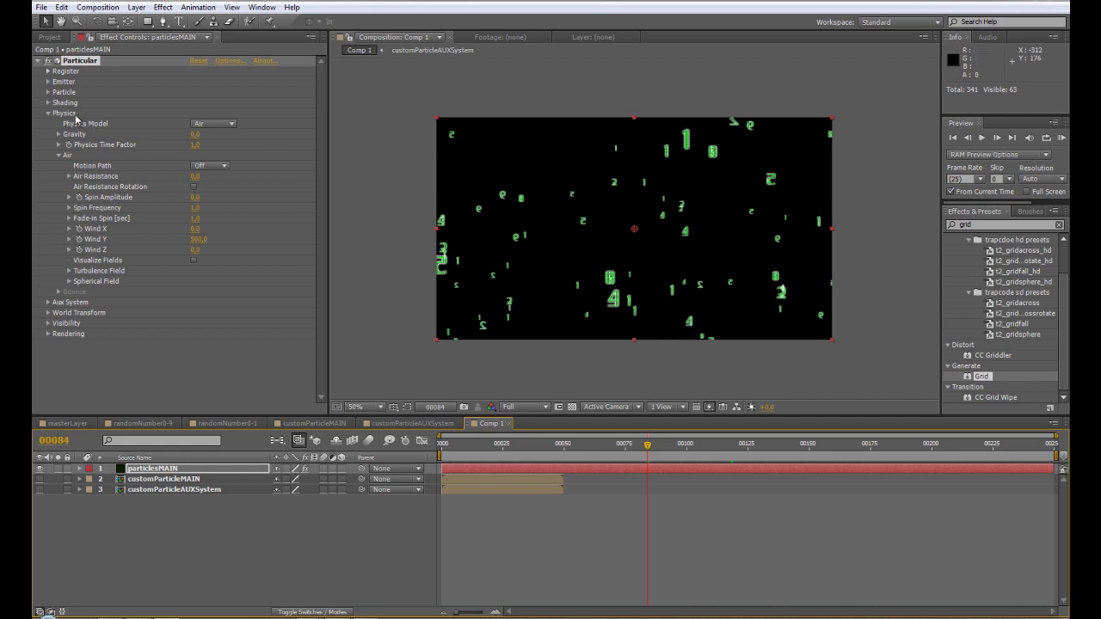
- Set the emitter's Y position to -2000 and preview the falling digits, returning to frame 68
left_click(48, 82)
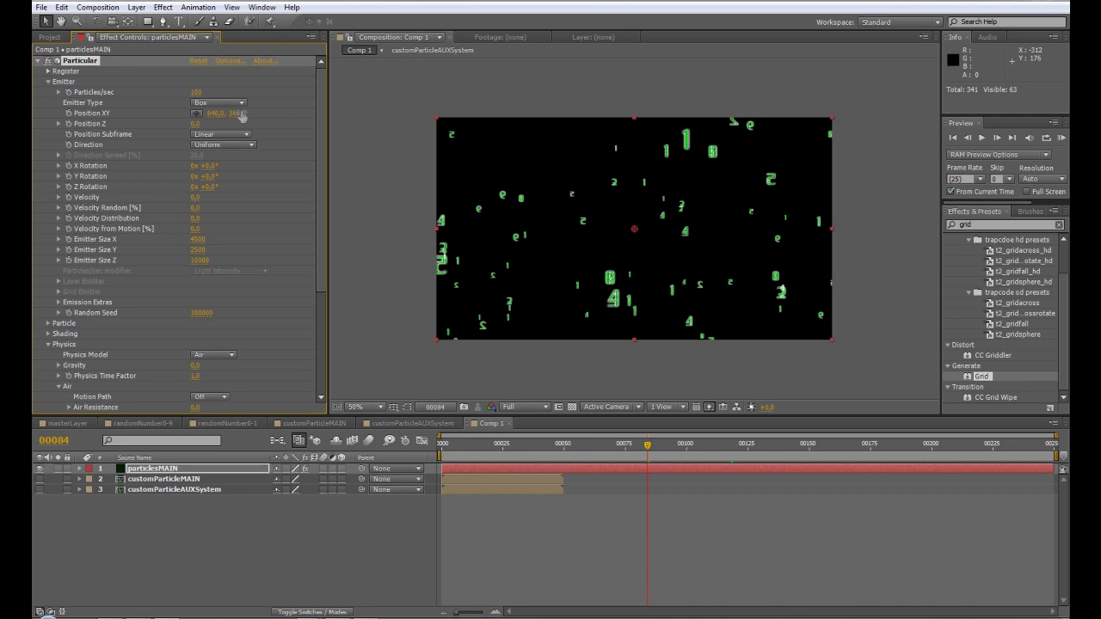
left_click_drag(236, 112, 173, 114)
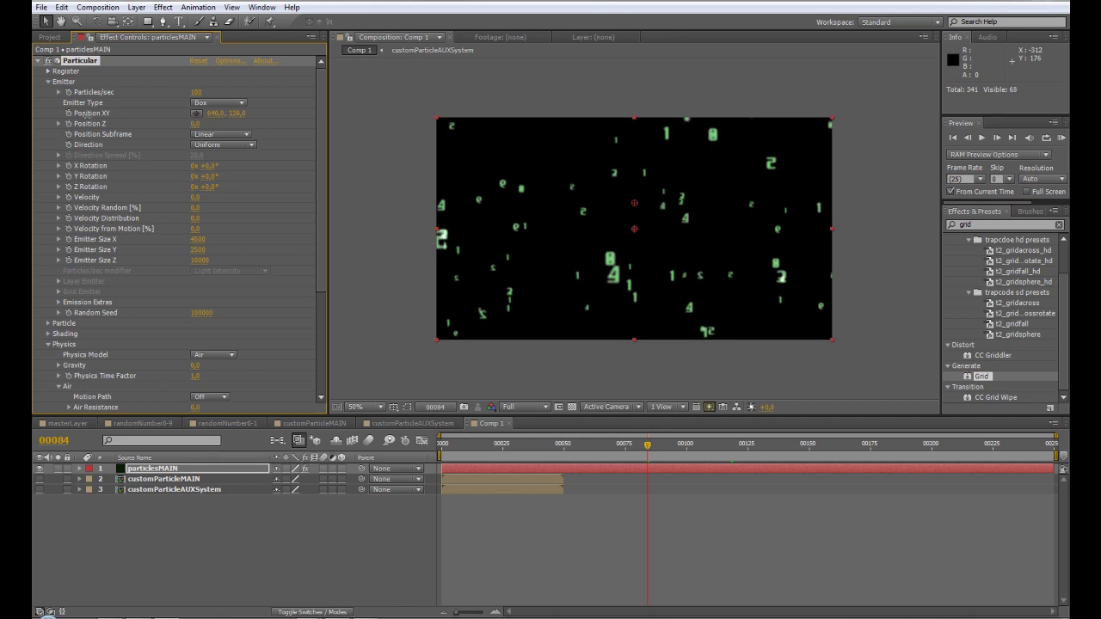
left_click(237, 113)
type("-2000")
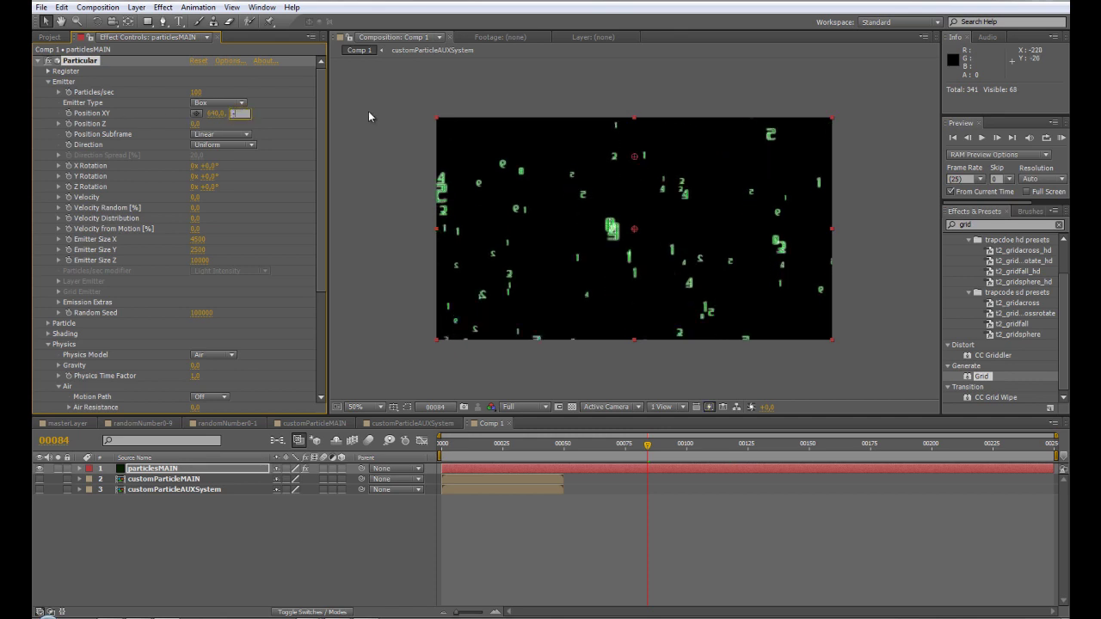
key("Return")
left_click_drag(463, 446, 667, 439)
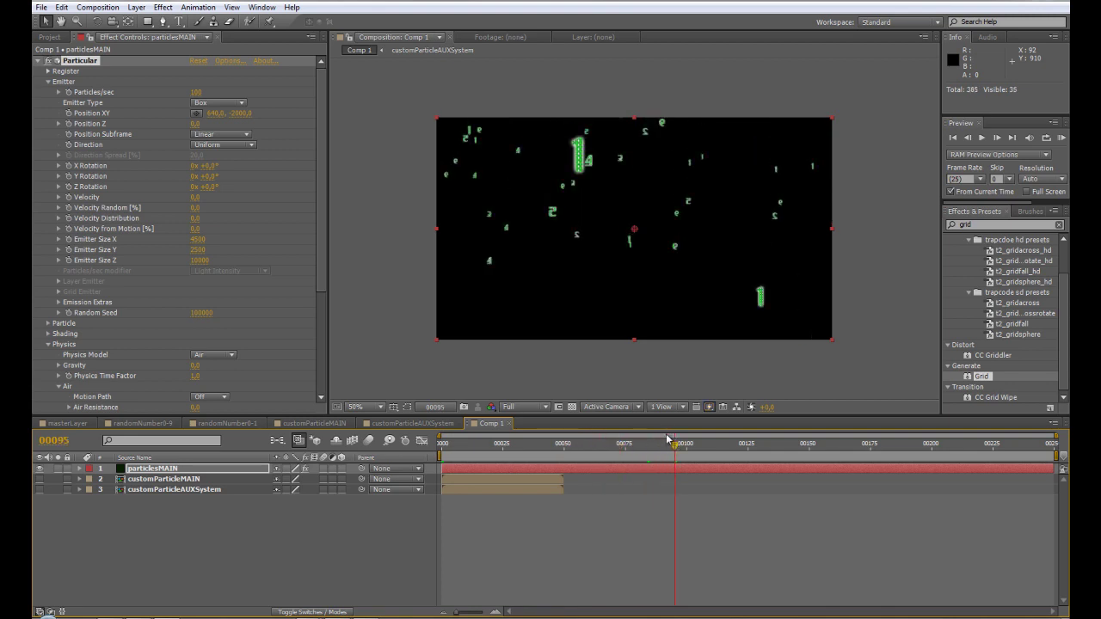
left_click(609, 444)
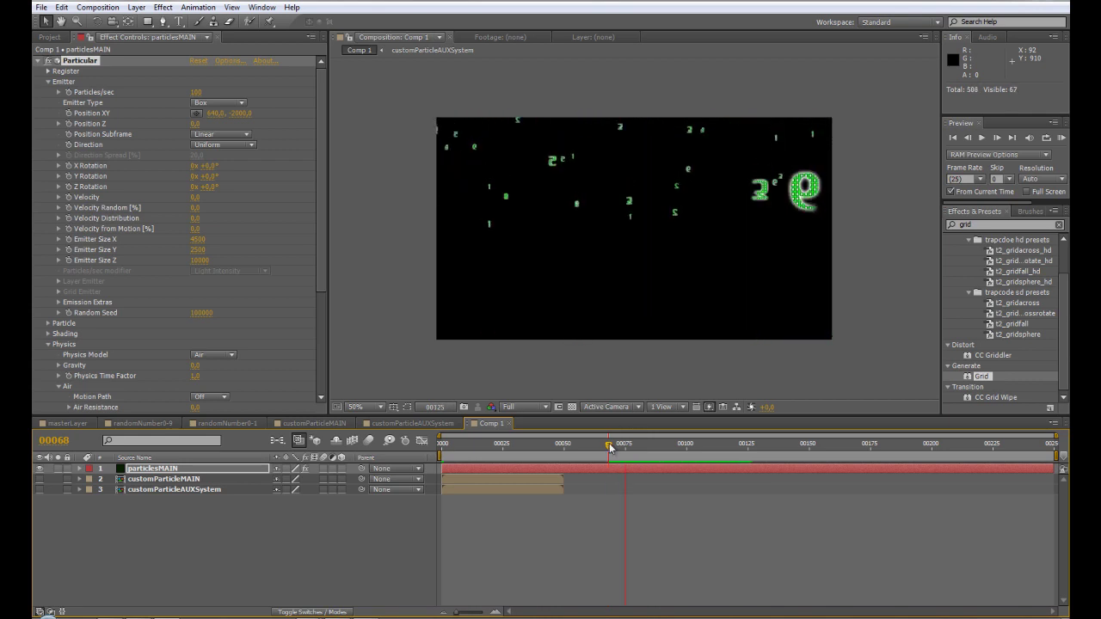
left_click(610, 446)
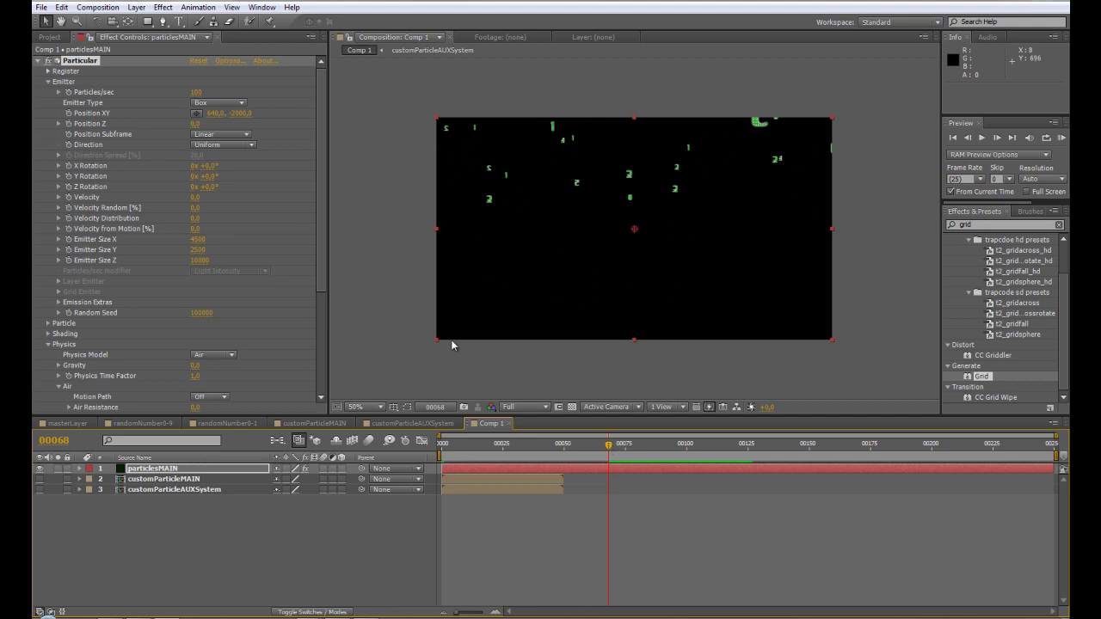
- Turn Particular's Motion Blur on in the Rendering settings, keeping Depth of Field on Camera Settings
left_click_drag(319, 253, 322, 378)
left_click(50, 409)
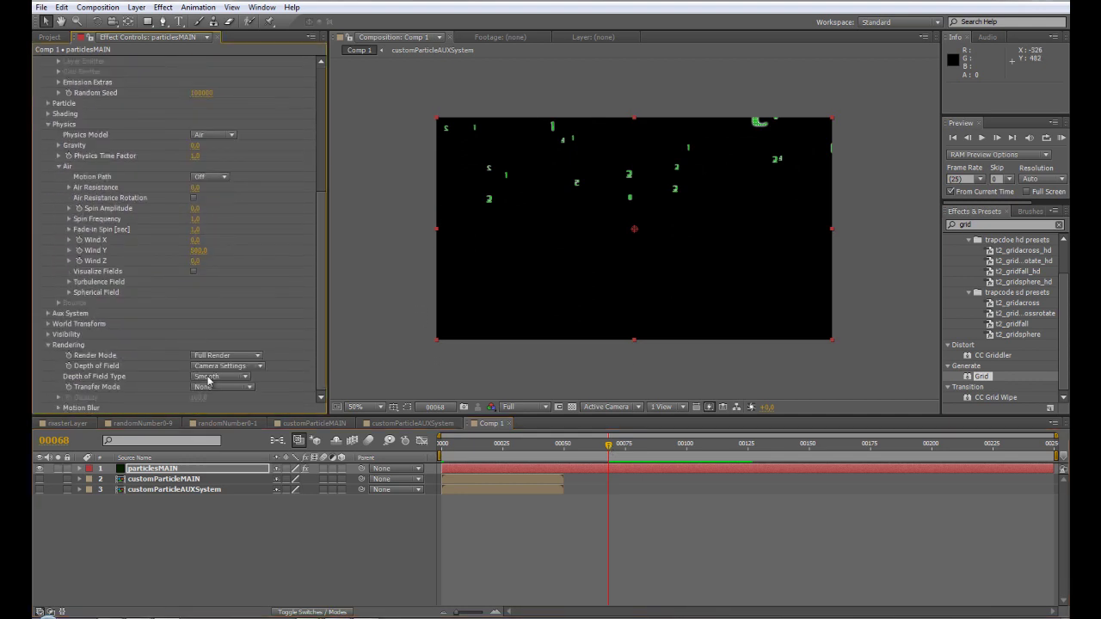
left_click(58, 410)
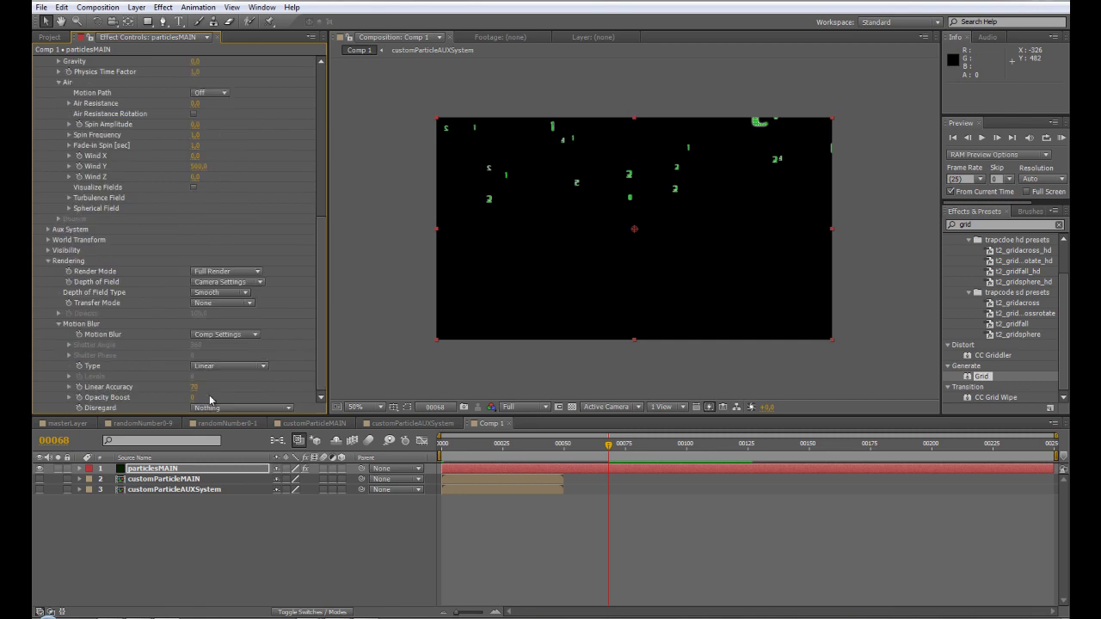
left_click(220, 284)
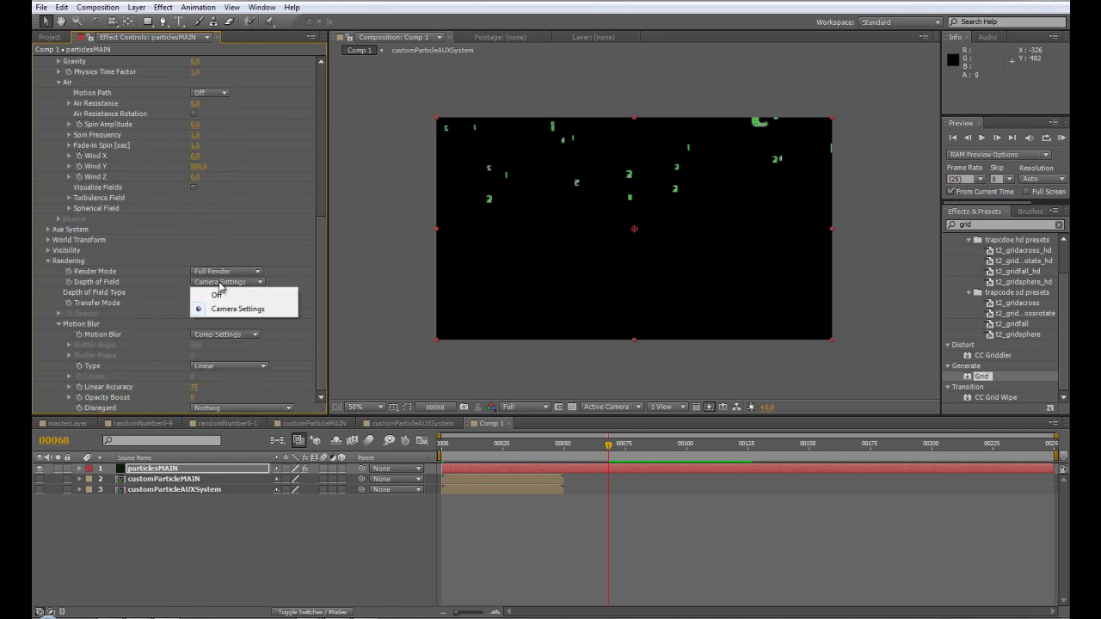
left_click(245, 336)
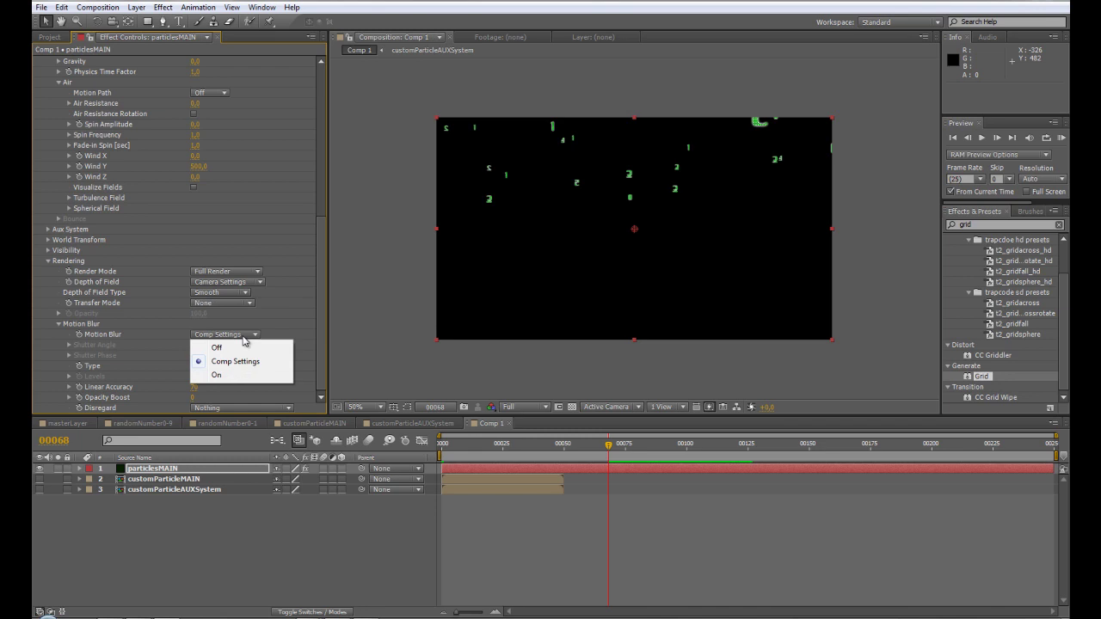
left_click(217, 375)
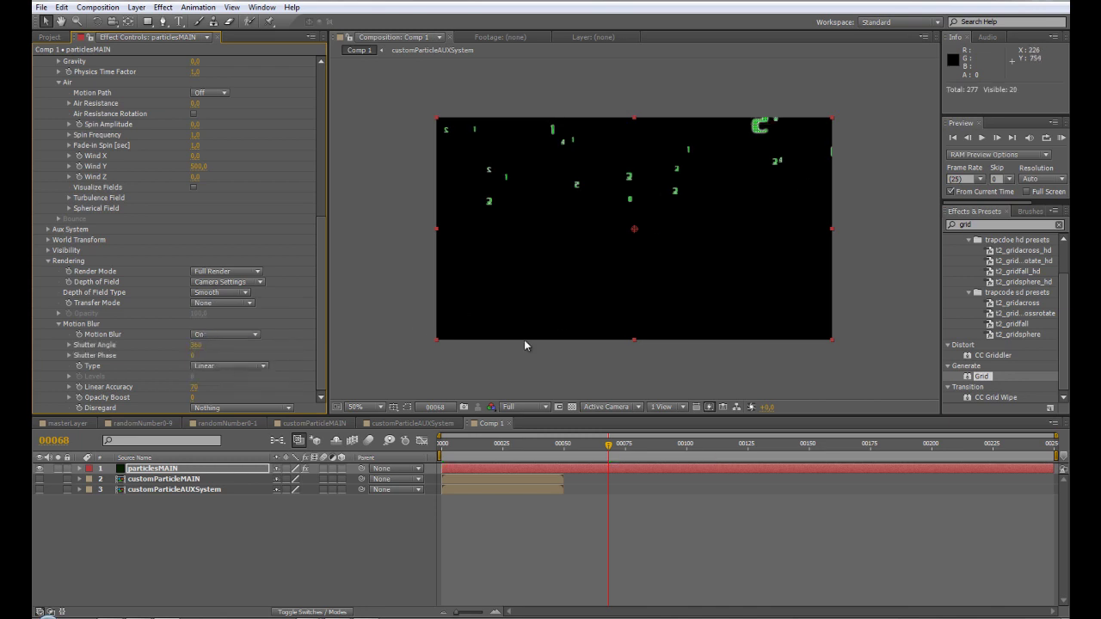
- Set the motion blur Type to Subframe Sample with 16 Levels, viewing the composition at 100%
left_click(367, 407)
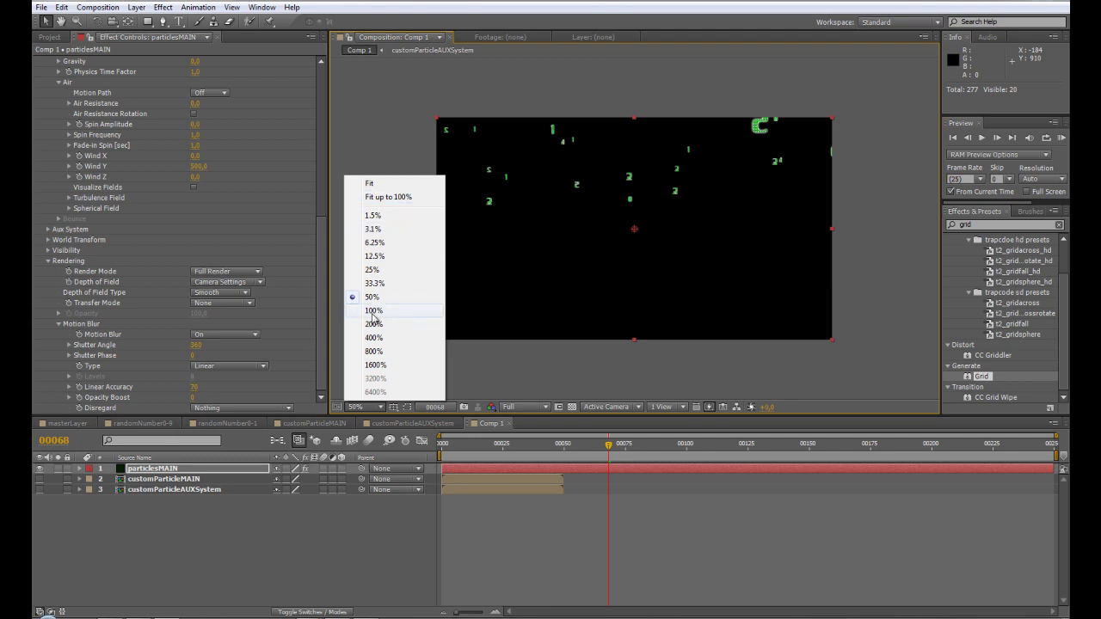
left_click(375, 311)
left_click_drag(676, 147, 593, 277)
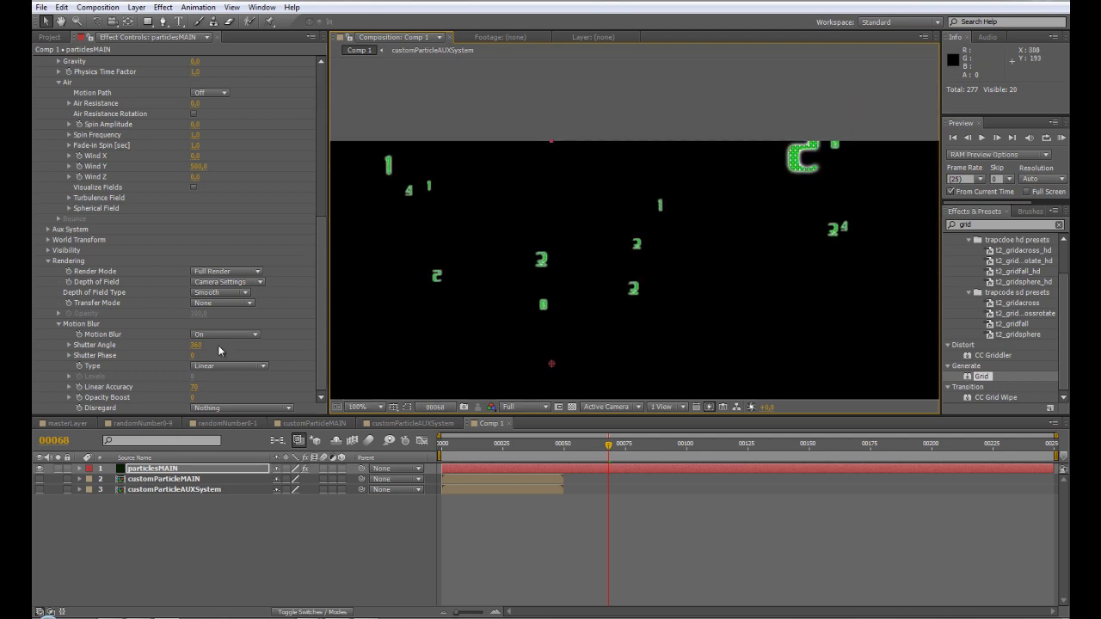
left_click(243, 366)
left_click(235, 393)
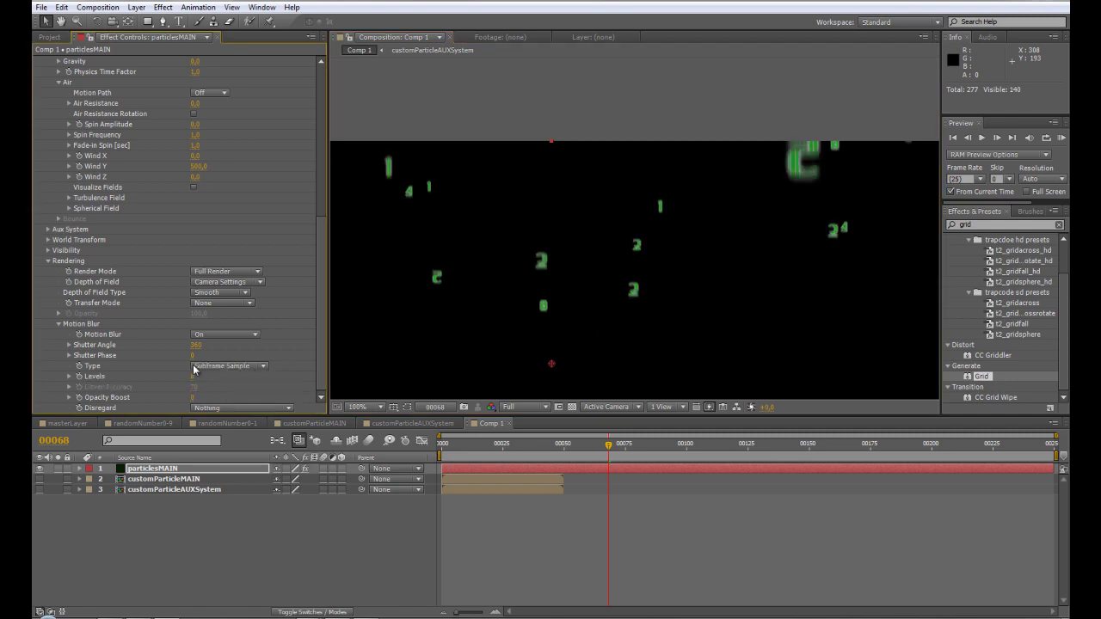
left_click(193, 376)
type("16")
key("Return")
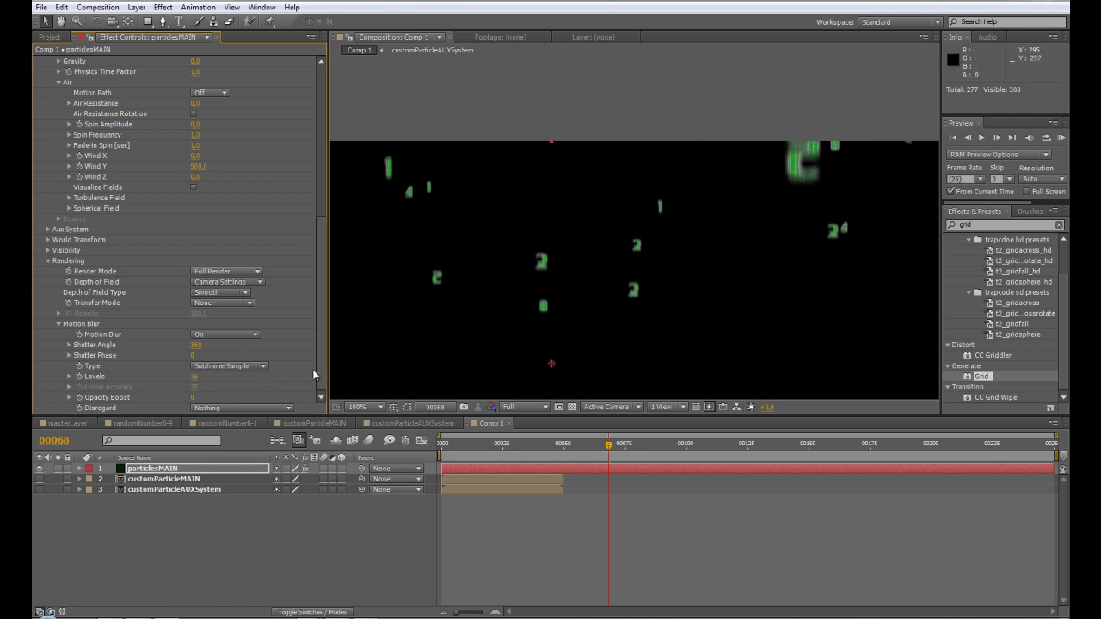
- Set the motion blur Opacity Boost to 2 and check the blurred digits at frame 128
left_click(192, 397)
key("Return")
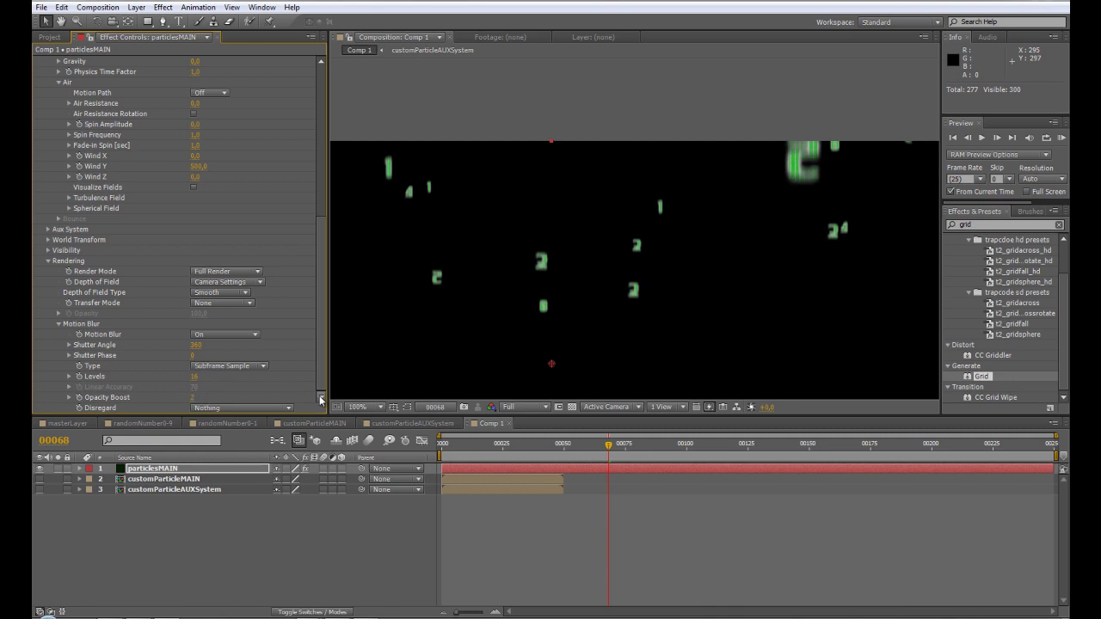
left_click(755, 446)
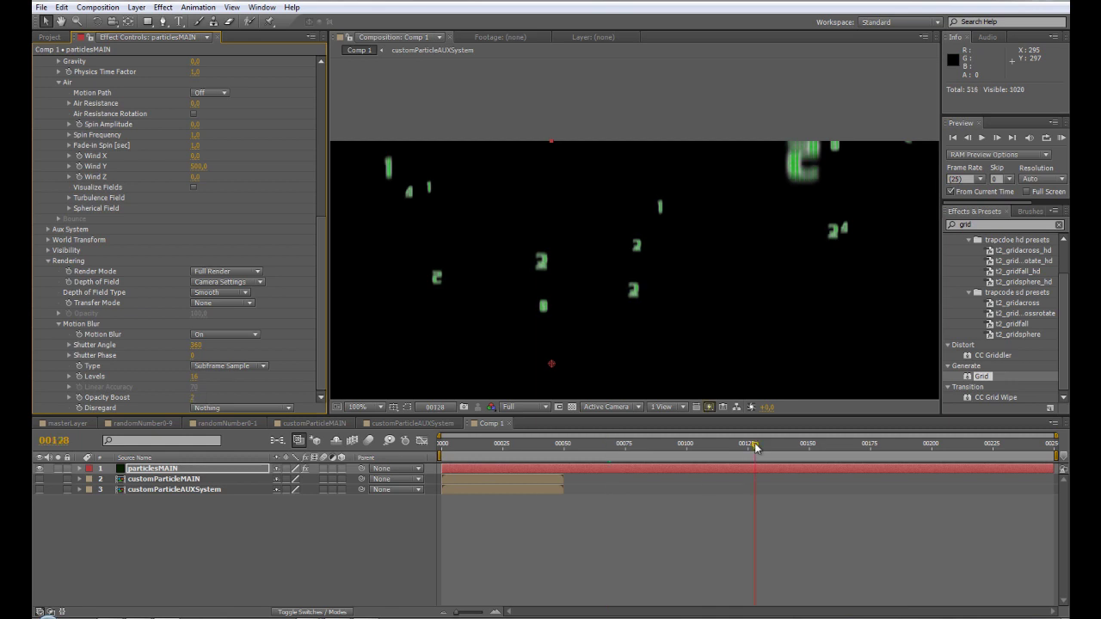
- Duplicate the particlesMAIN layer and rename the lower copy particlesAuxSystem
left_click(217, 519)
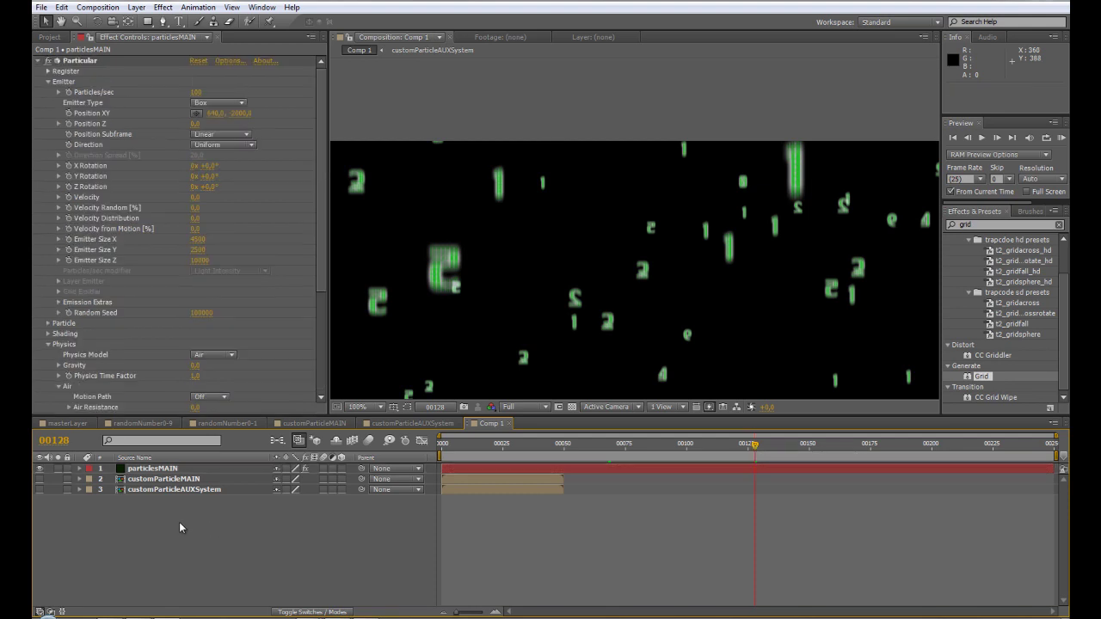
left_click(171, 470)
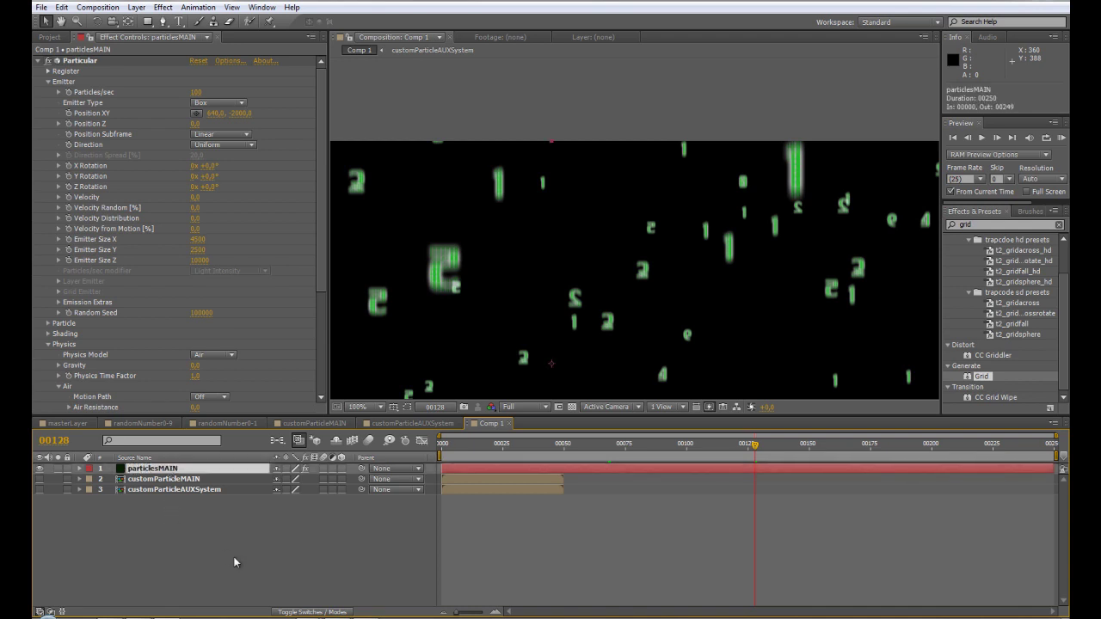
key("ctrl+d")
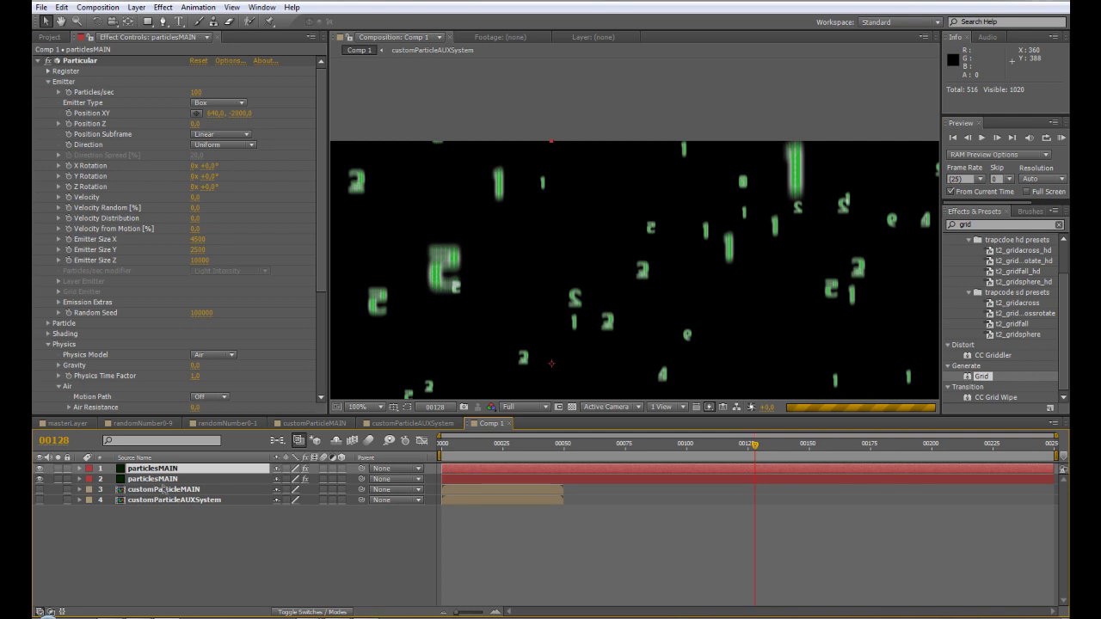
left_click(173, 479)
key("Return")
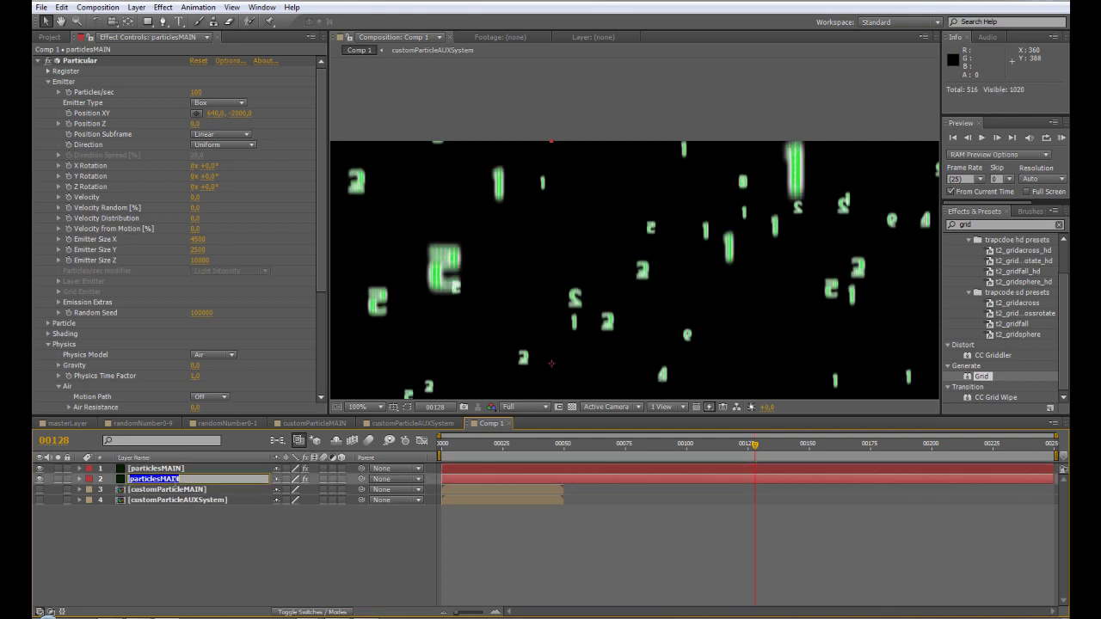
type("particlesA")
key("Return")
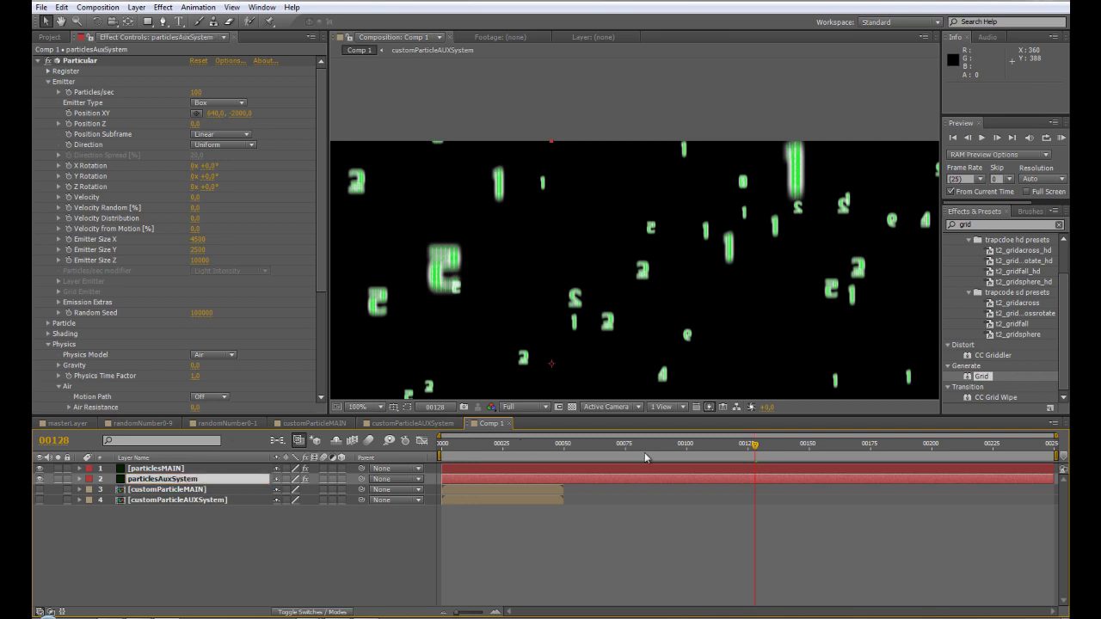
- Go to frame 116, hide the particlesMAIN layer and turn Motion Blur off for particlesAuxSystem
mouse_move(721, 449)
left_mouse_down()
mouse_move(708, 447)
mouse_move(727, 447)
left_mouse_up()
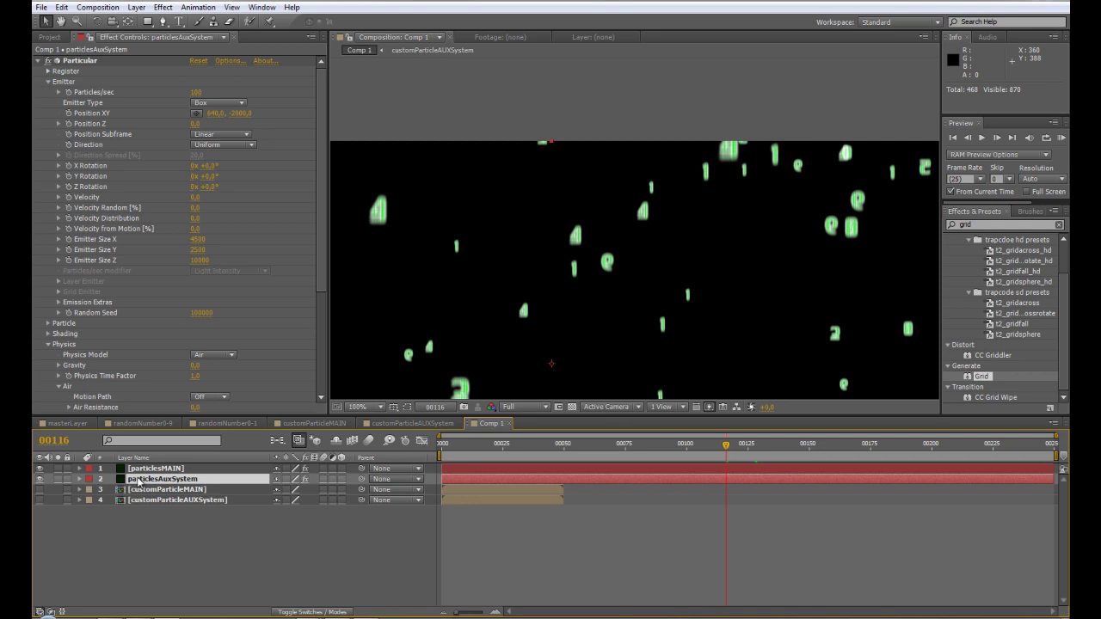
left_click(39, 469)
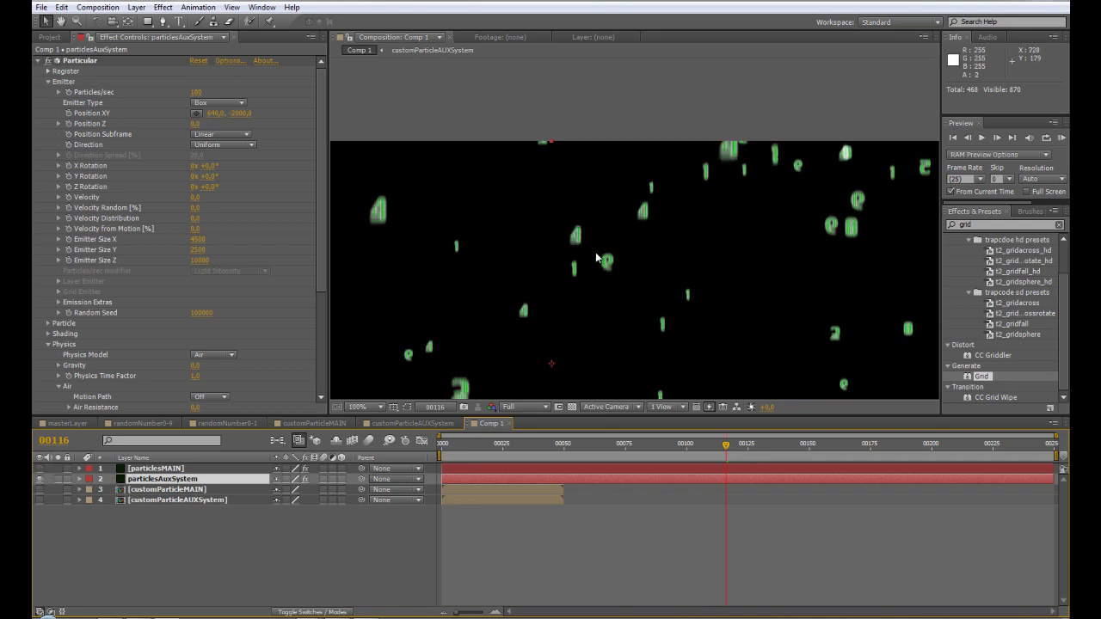
scroll(194, 354, "down", 8)
scroll(194, 374, "down", 2)
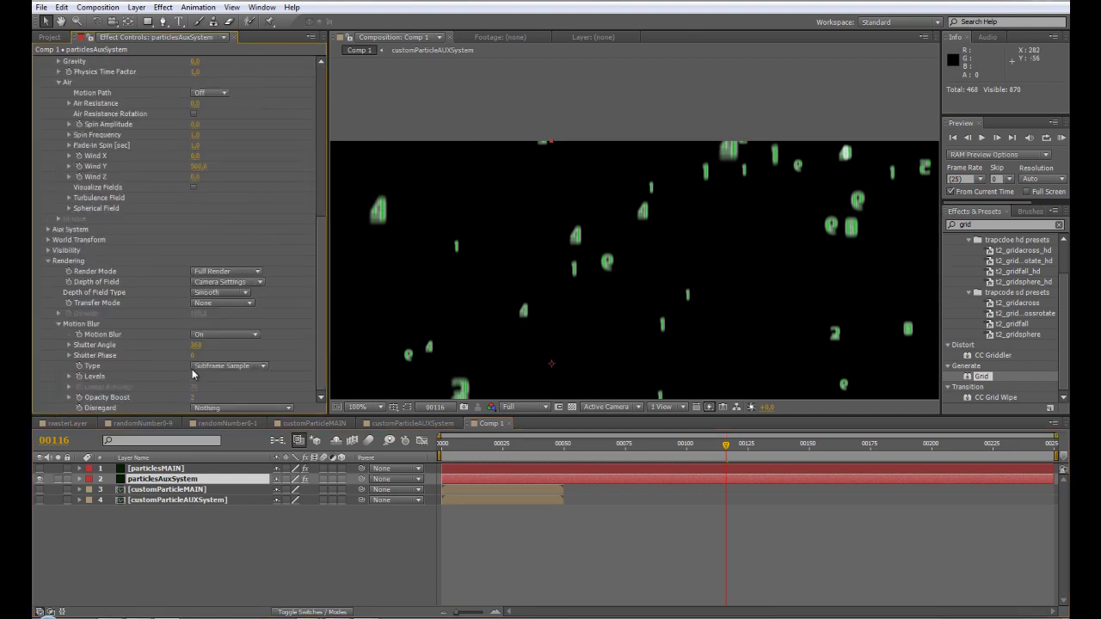
left_click(220, 335)
left_click(216, 348)
left_click(50, 262)
- Set the Aux System's Emit option to Continously on the particlesAuxSystem layer
scroll(164, 318, "up", 3)
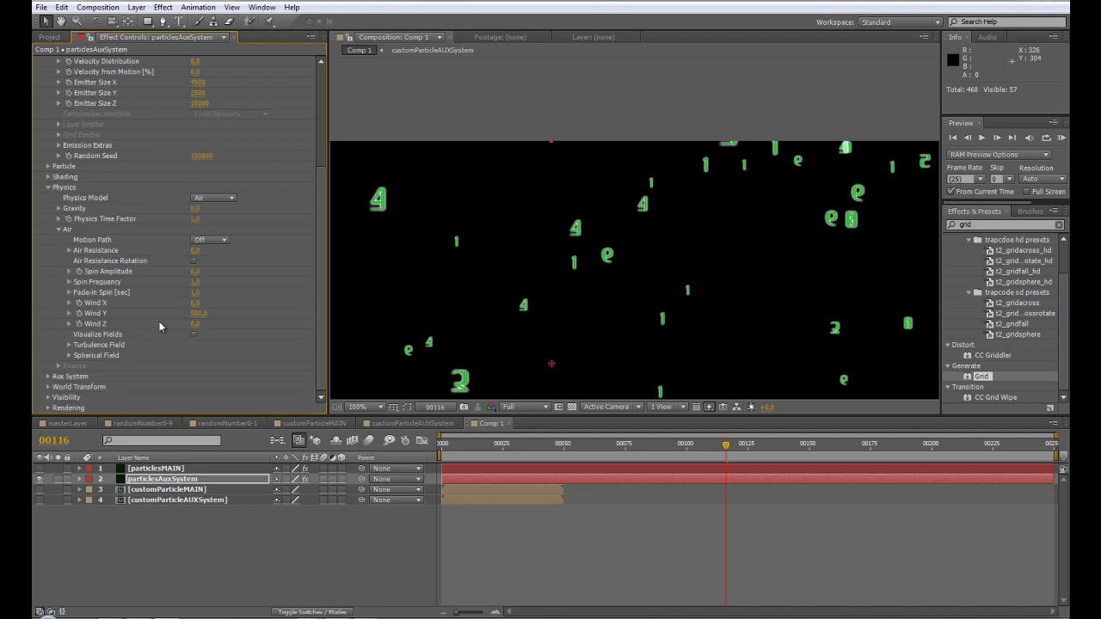
left_click(49, 376)
scroll(140, 342, "down", 4)
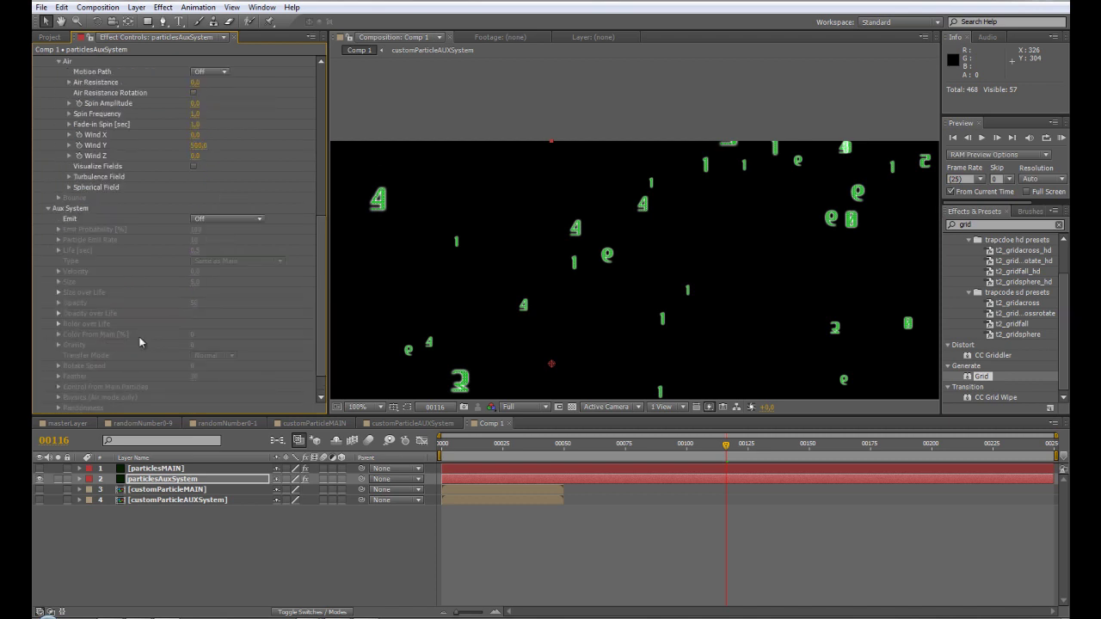
left_click(228, 219)
left_click(228, 262)
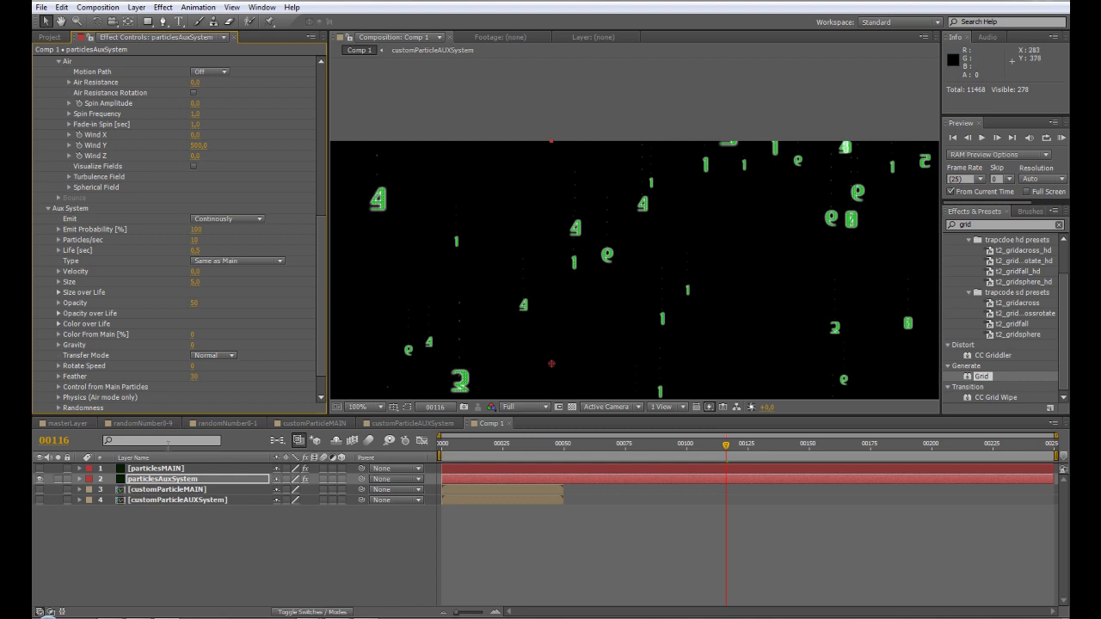
- Set the main particle Opacity to 0 on the particlesAuxSystem layer
left_click_drag(323, 362, 315, 160)
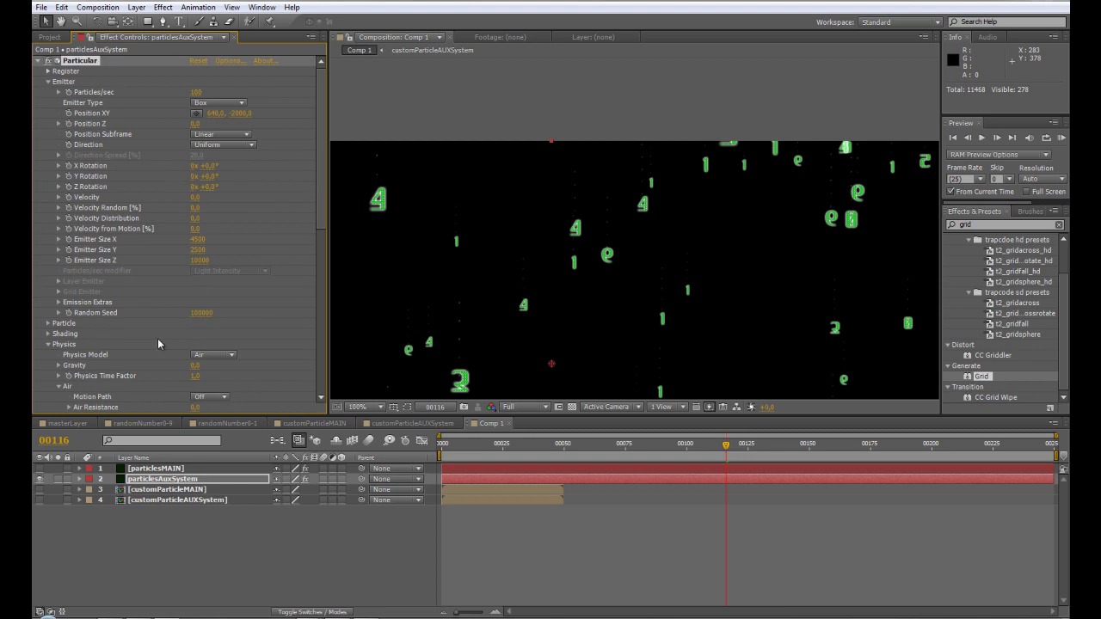
left_click(48, 324)
left_click(199, 303)
type("0")
key("Return")
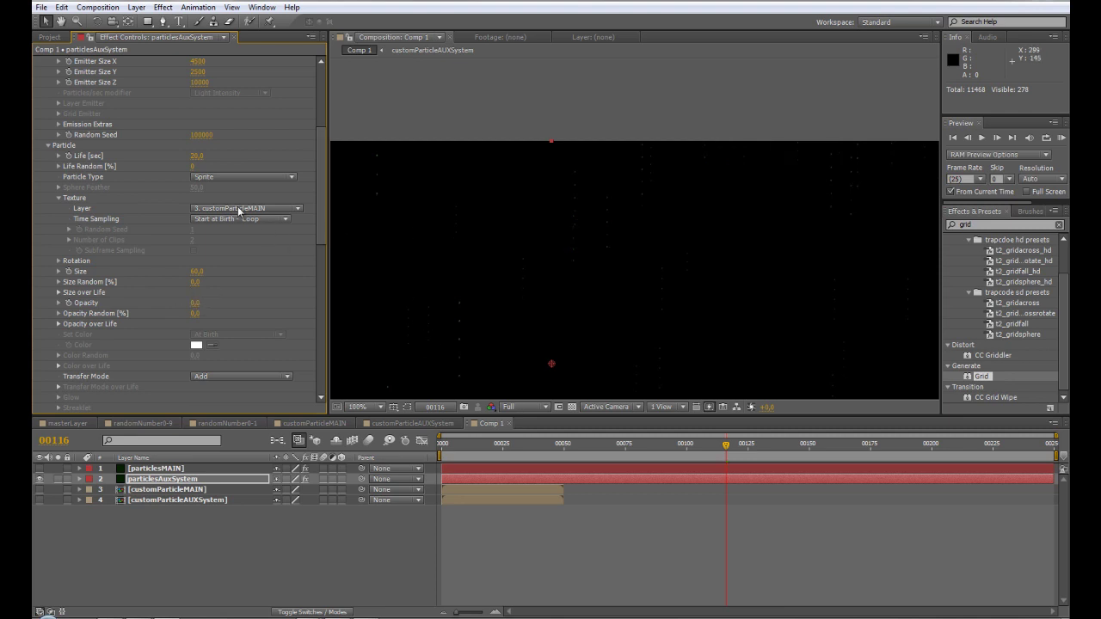
- Set the Aux System's particle Life to 10 seconds on the particlesAuxSystem layer
left_click_drag(319, 229, 319, 389)
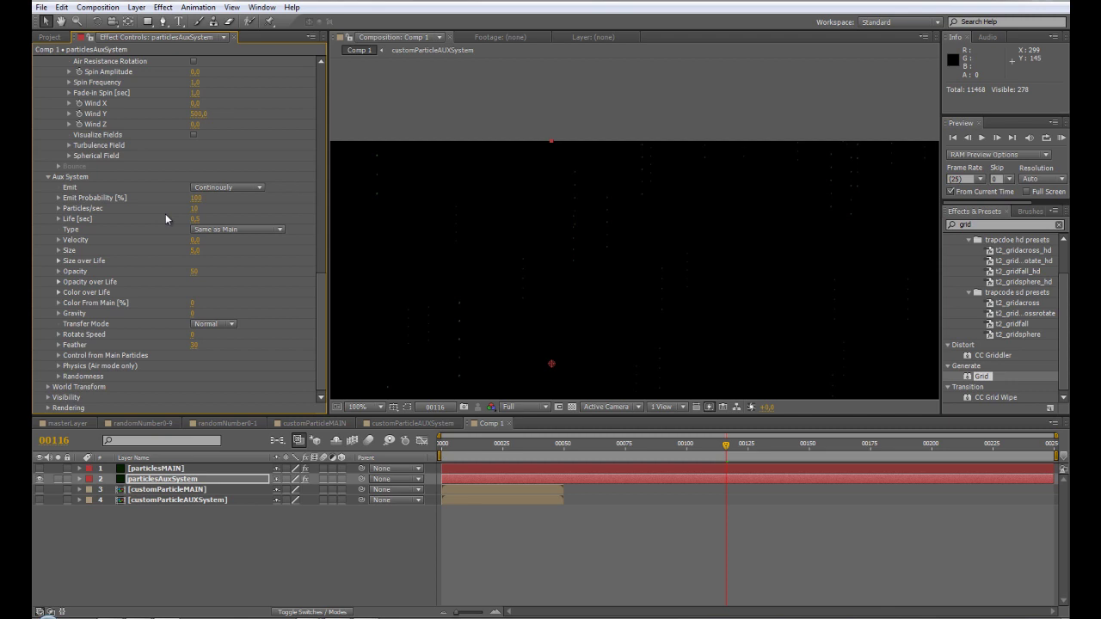
left_click(197, 219)
type("10")
key("Return")
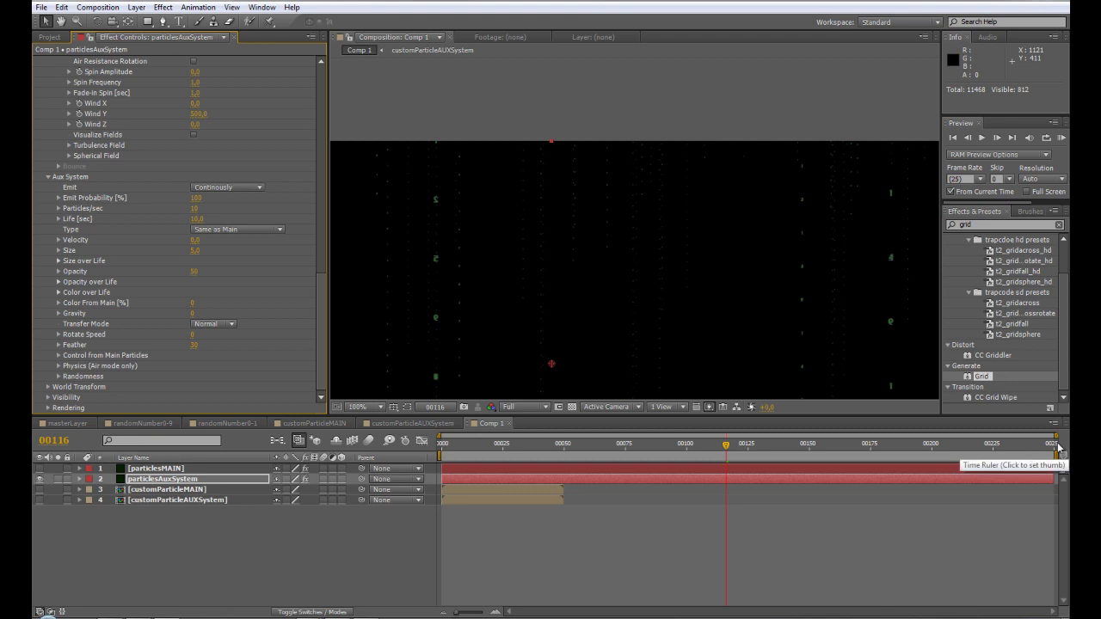
- Set the Aux System's Size to 30 and its Opacity to 100
left_click(197, 250)
type("30")
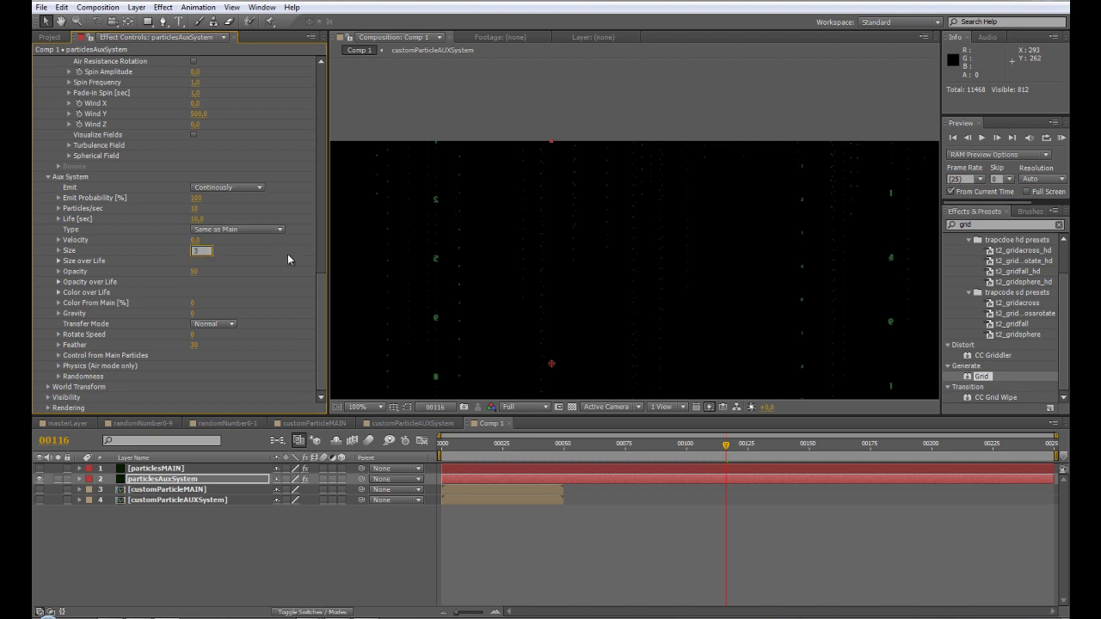
key("Return")
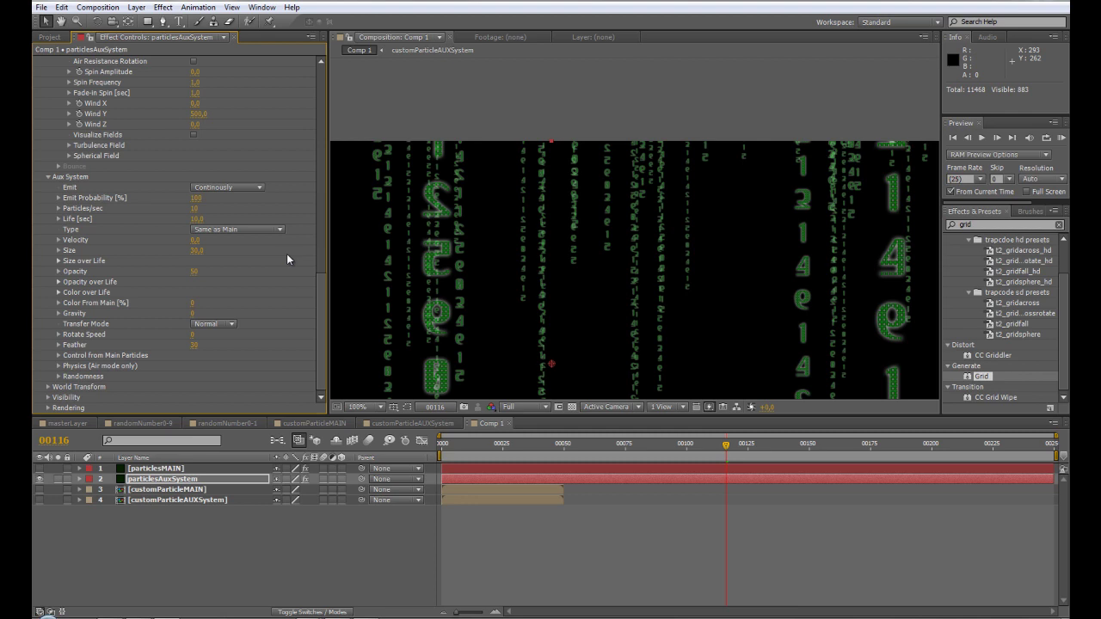
left_click(195, 271)
type("100")
key("Return")
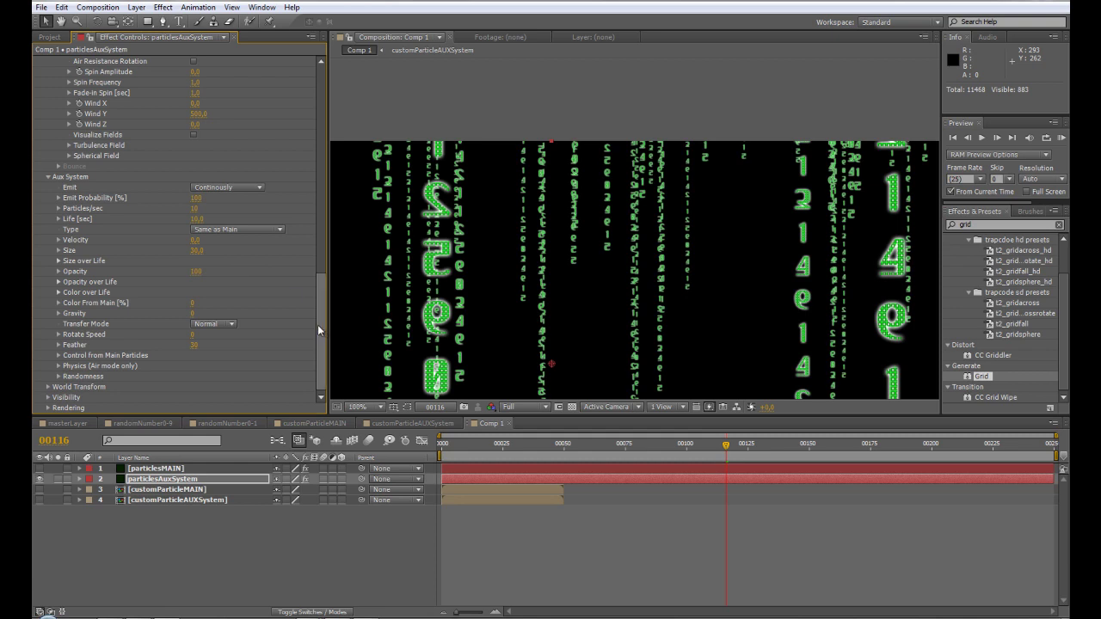
- Set the Particle Texture layer of particlesAuxSystem to customParticleAUXSystem
left_click_drag(317, 327, 323, 189)
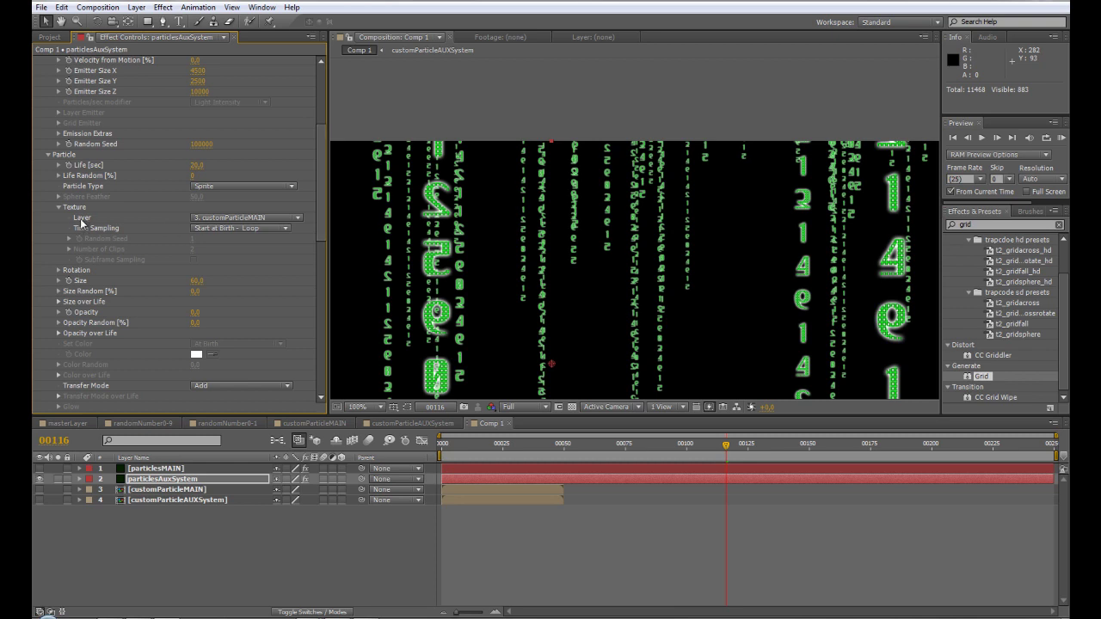
left_click(230, 218)
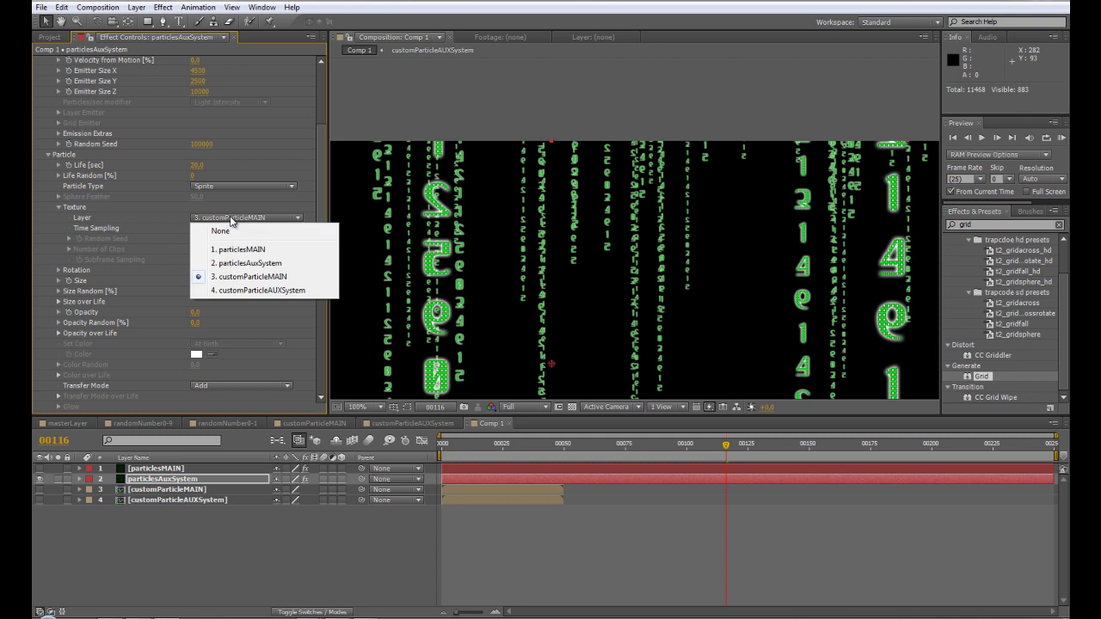
left_click(250, 291)
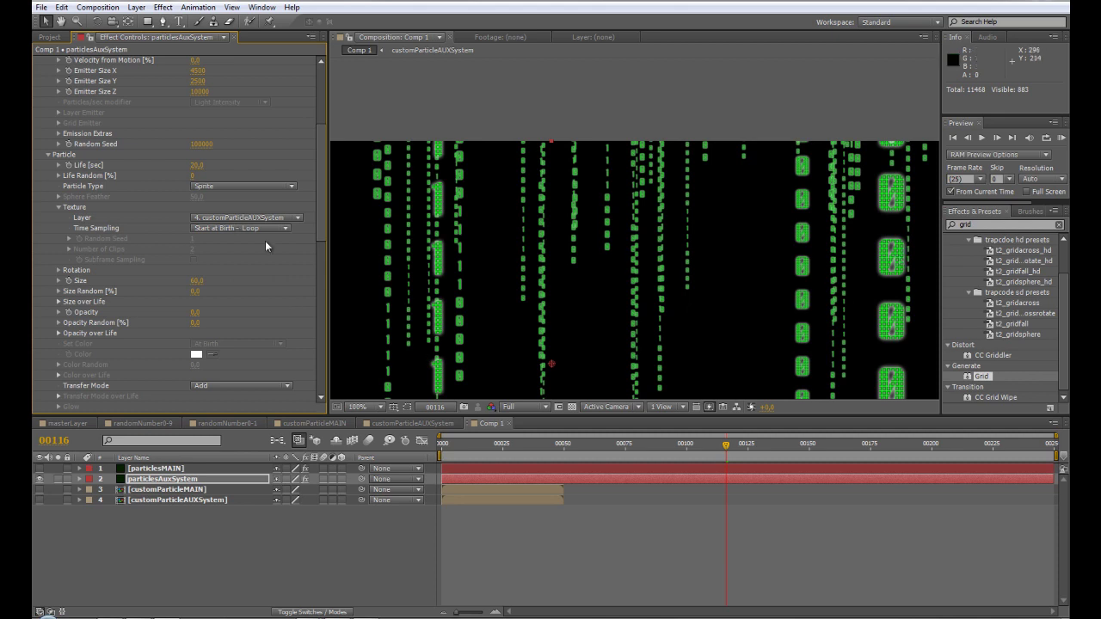
- Go to frame 69, then set the Aux System's Feather to 0 and its Randomness Size to 10
left_click_drag(723, 442, 608, 448)
left_click_drag(322, 231, 321, 392)
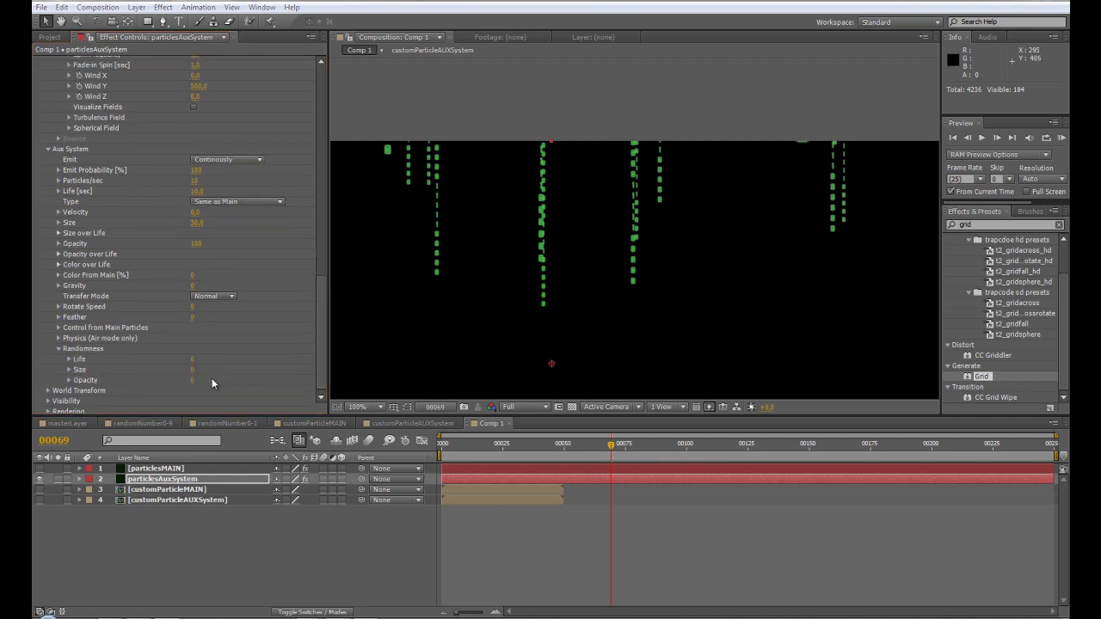
left_click(193, 370)
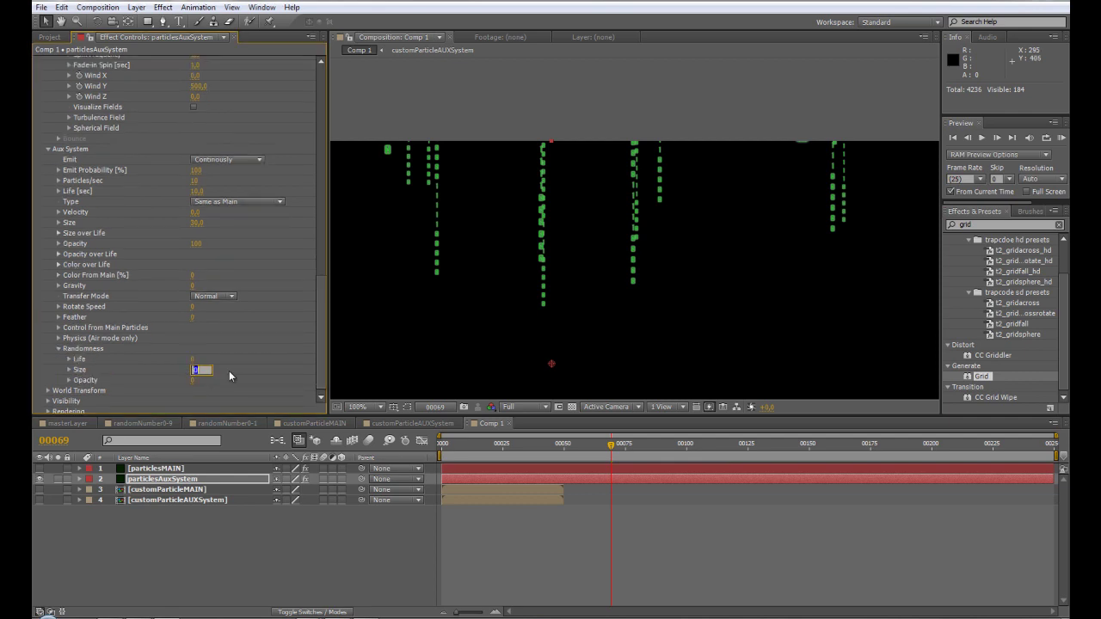
type("10")
key("Return")
- Set the Aux System's Randomness Opacity to 50 and go to frame 159
left_click(193, 380)
key("Return")
left_click_drag(638, 442, 833, 448)
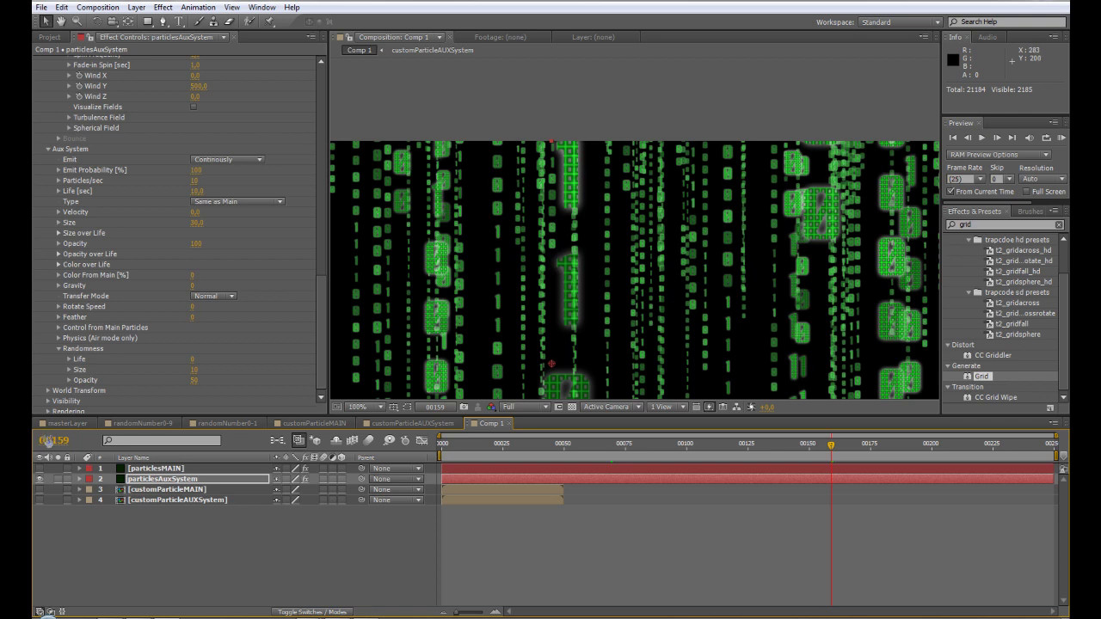
- Show the particlesMAIN layer again, go to frame 118 and deselect all layers
left_click(40, 470)
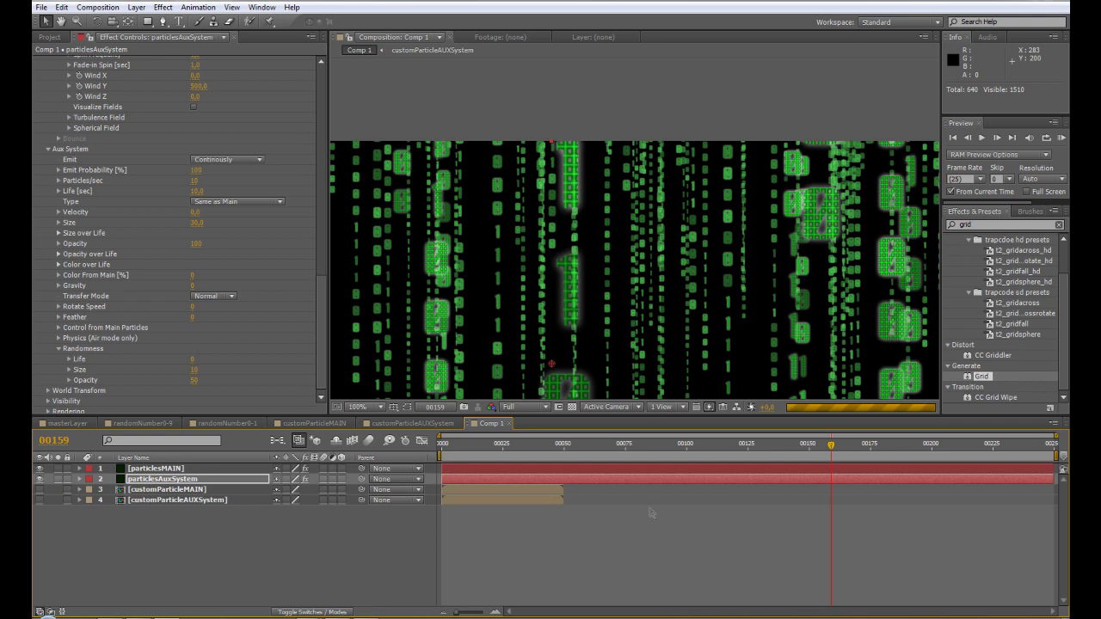
left_click(732, 447)
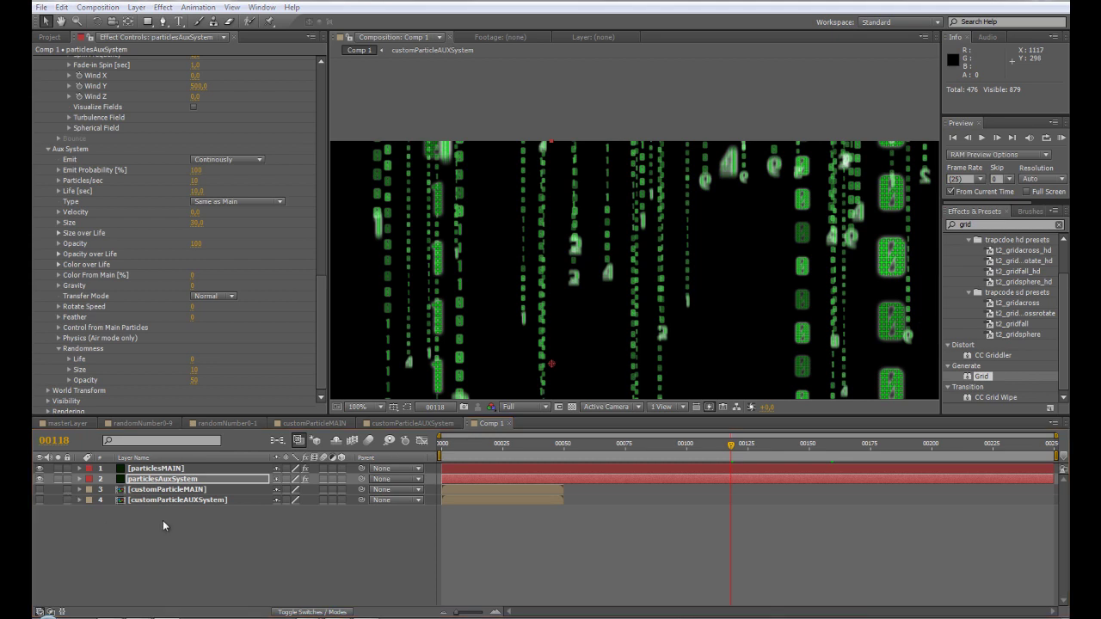
left_click(165, 528)
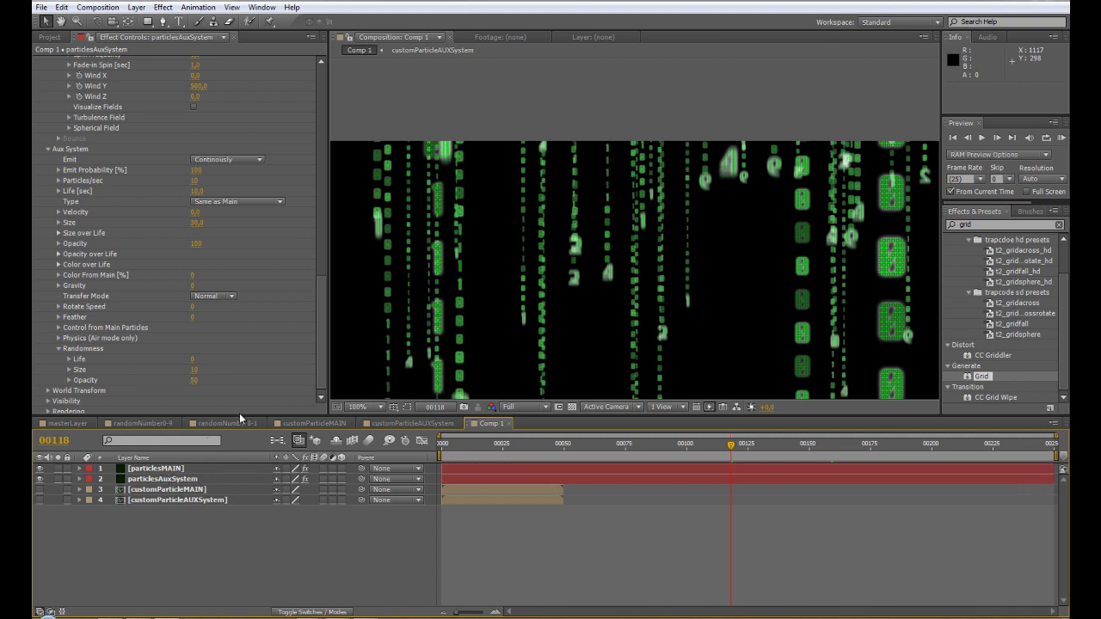
- Reveal the Particular Emitter properties of particlesAuxSystem in the timeline and enlarge the timeline area
left_click(79, 480)
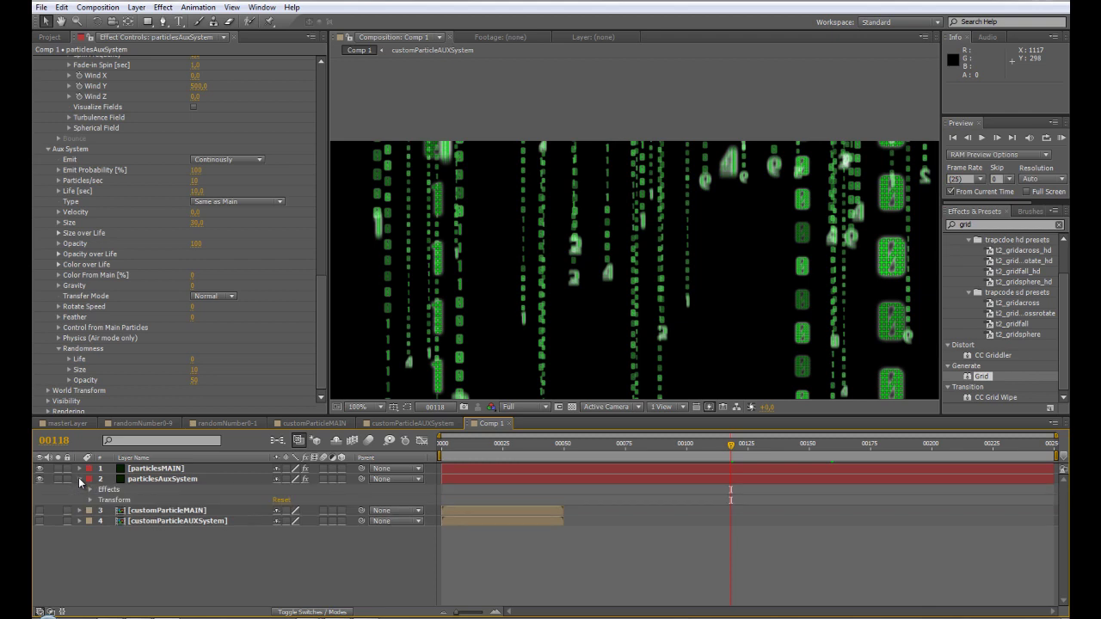
left_click(92, 499)
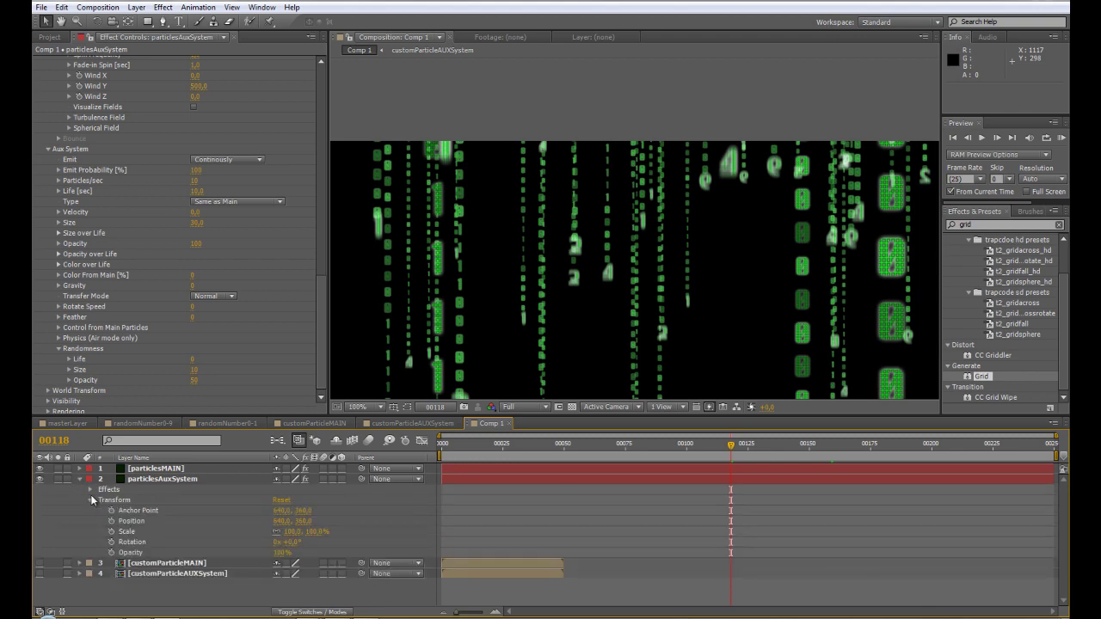
left_click(92, 500)
left_click(90, 489)
left_click(100, 500)
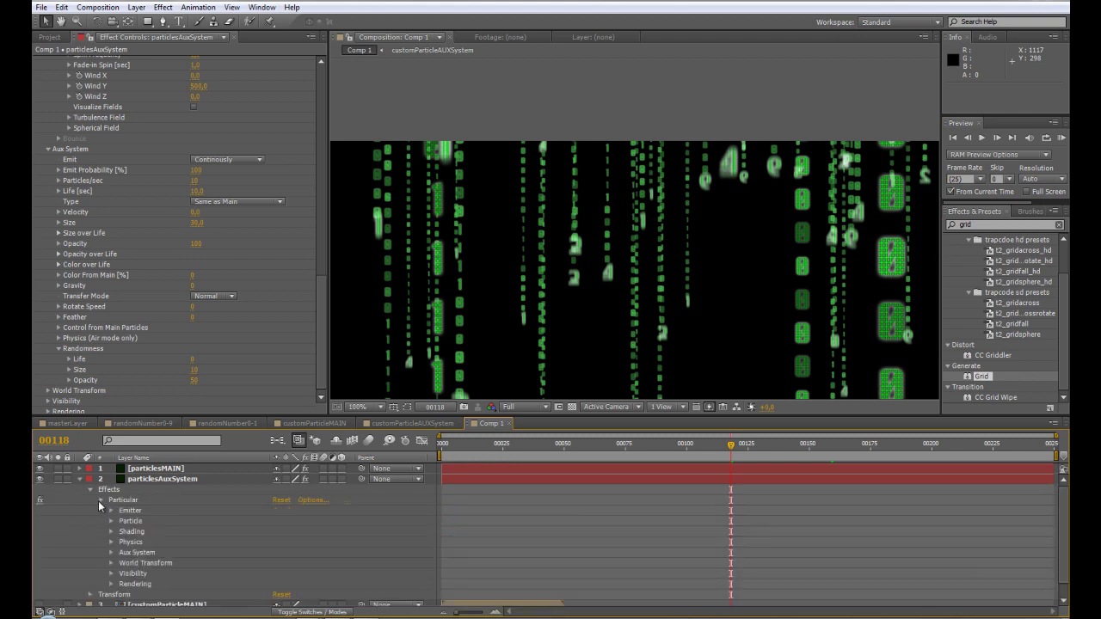
left_click(109, 521)
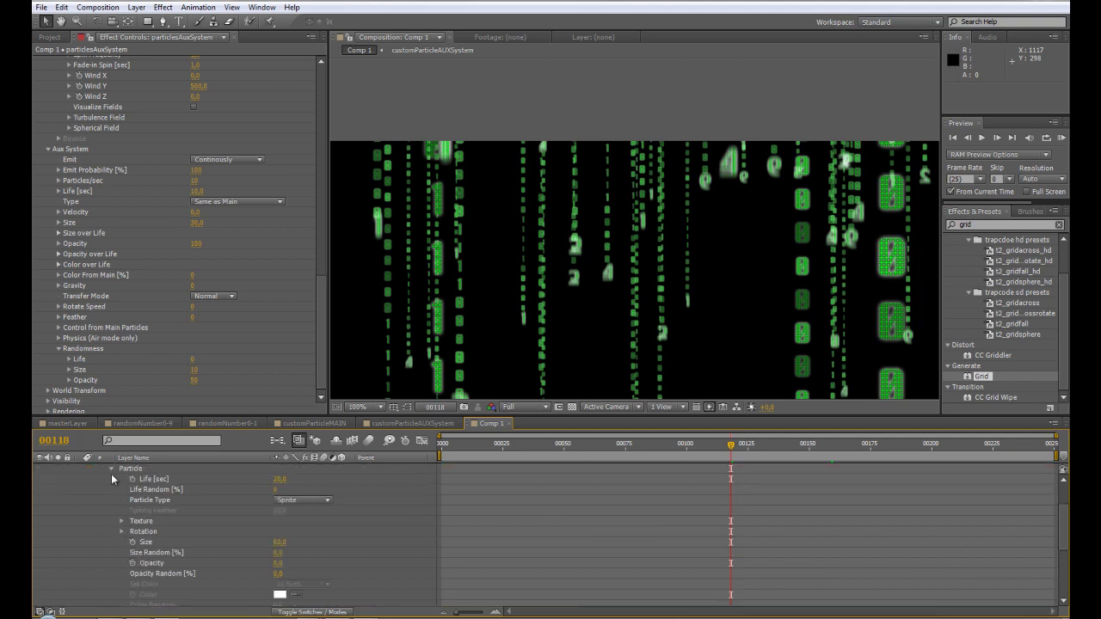
left_click(111, 475)
left_click(111, 496)
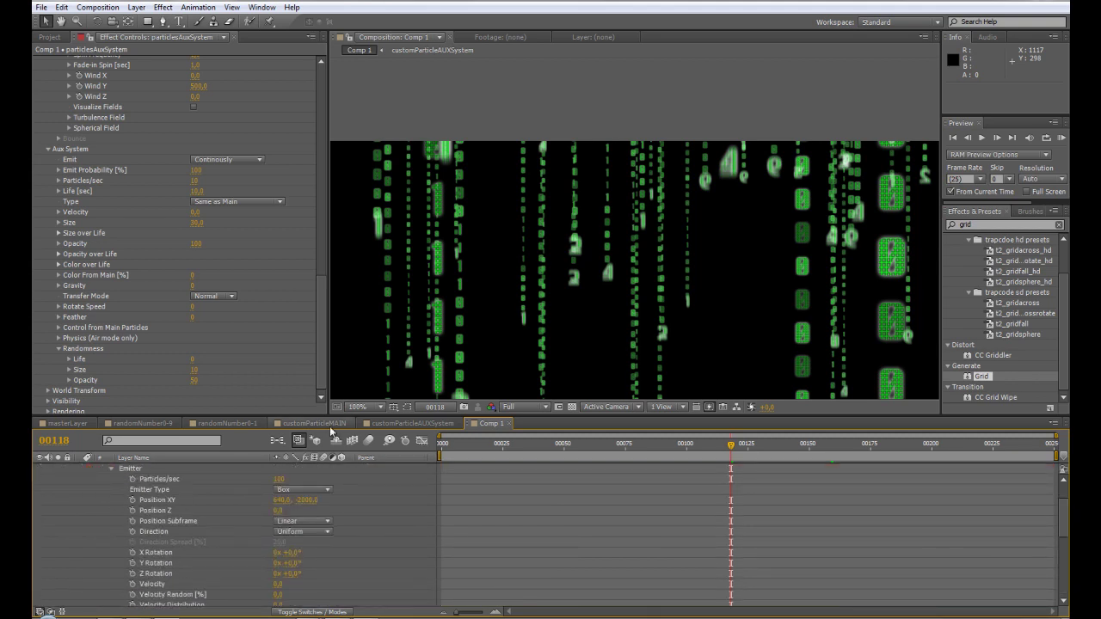
left_click_drag(343, 356, 351, 170)
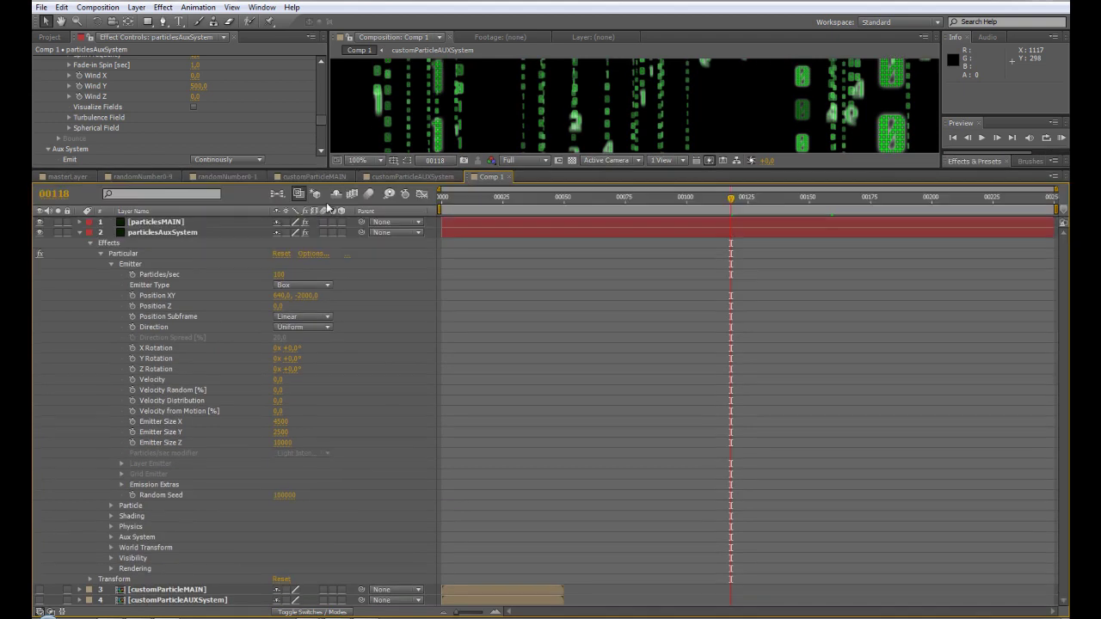
- Reveal the Particular Emitter properties of the particlesMAIN layer in the timeline
left_click(80, 222)
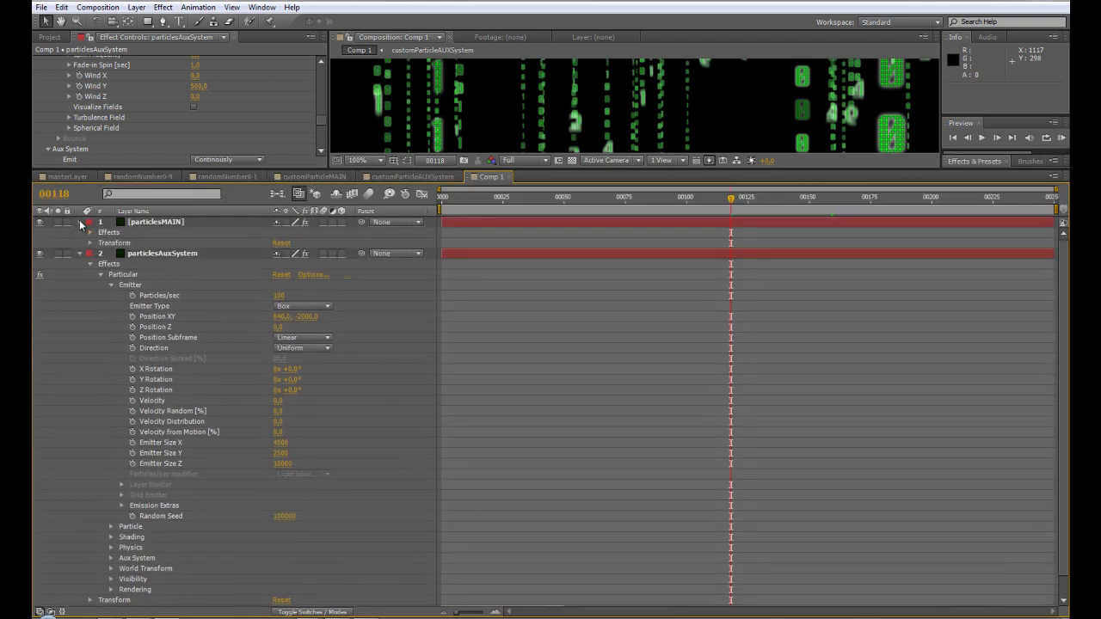
left_click(89, 232)
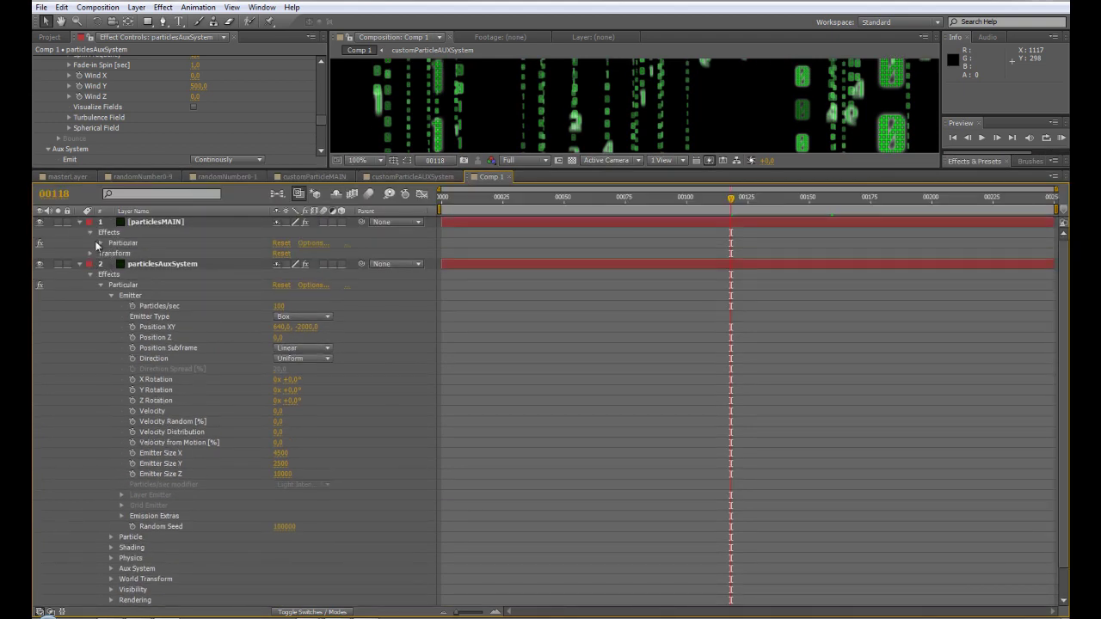
left_click(101, 243)
left_click(111, 253)
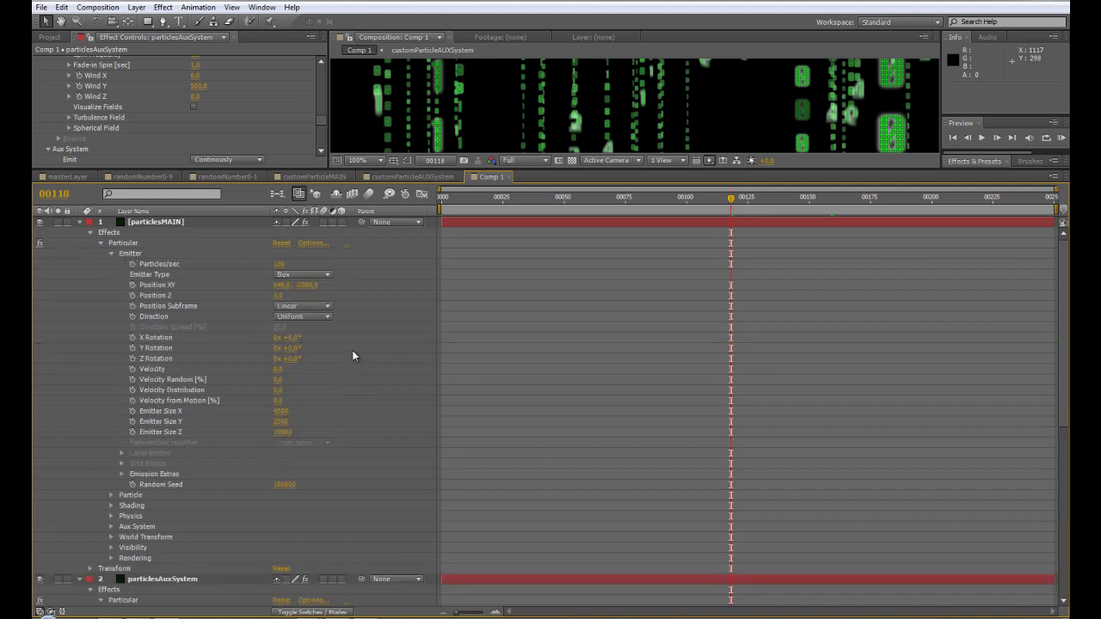
- Link the Particles/sec of particlesAuxSystem to the Particles/sec of particlesMAIN with an expression
scroll(377, 442, "down", 4)
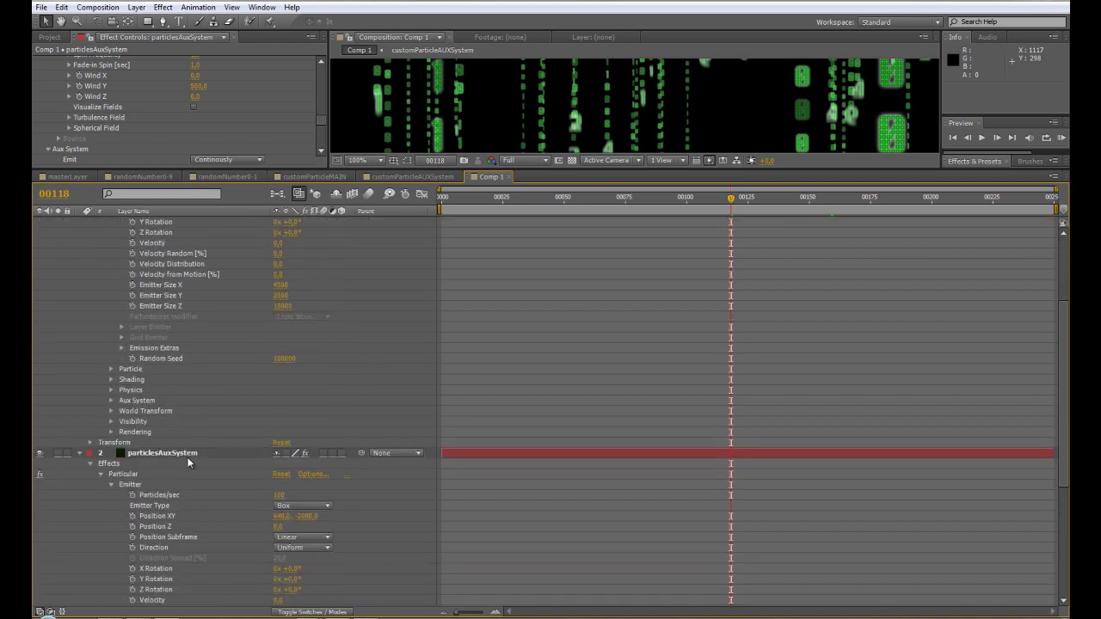
left_click(133, 498, "alt")
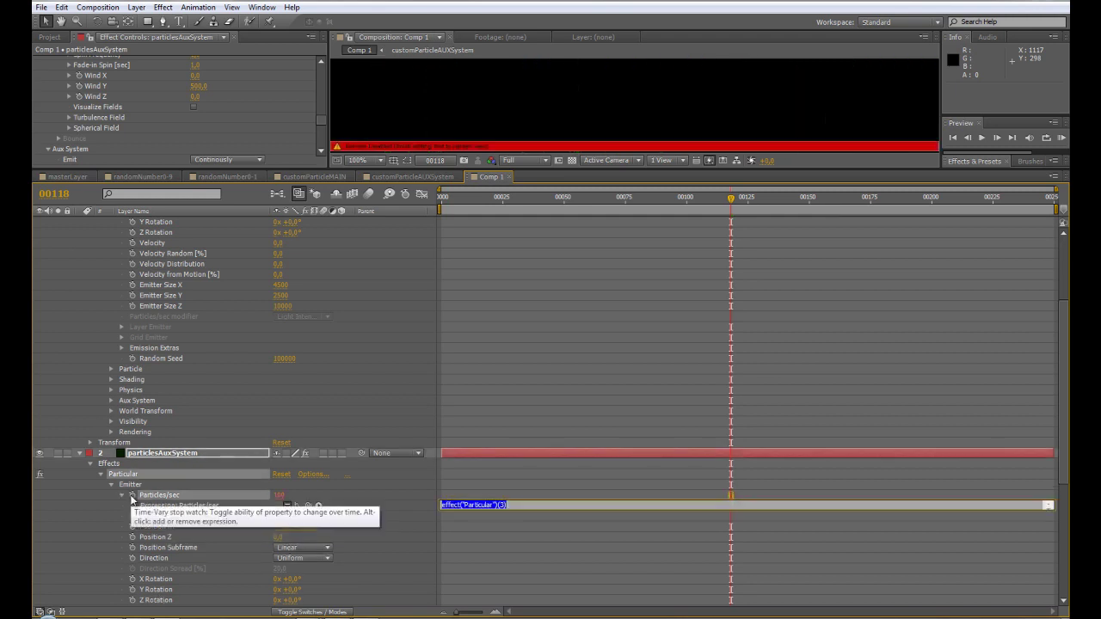
left_click_drag(308, 504, 237, 264)
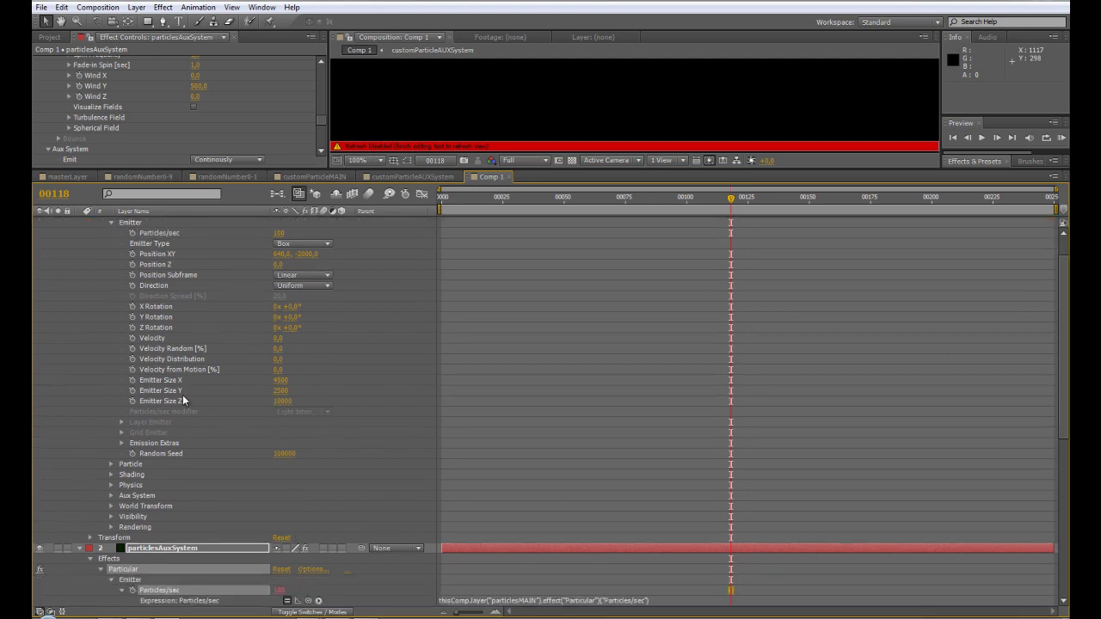
- Link the emitter Position XY of particlesAuxSystem to the Position XY of particlesMAIN with an expression
scroll(264, 488, "down", 3)
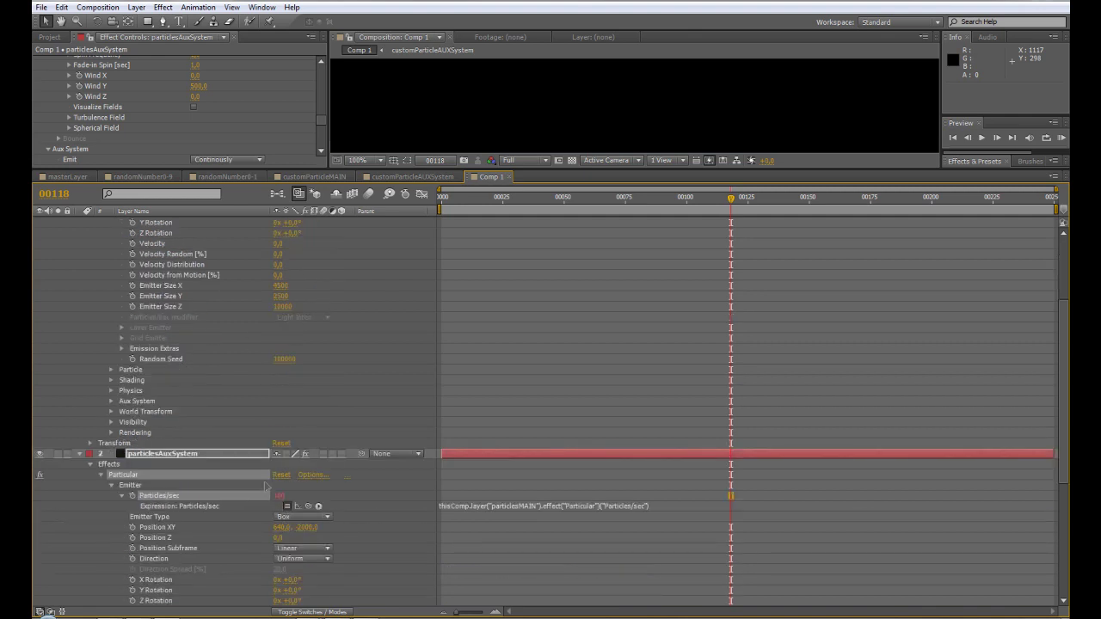
left_click(132, 527, "alt")
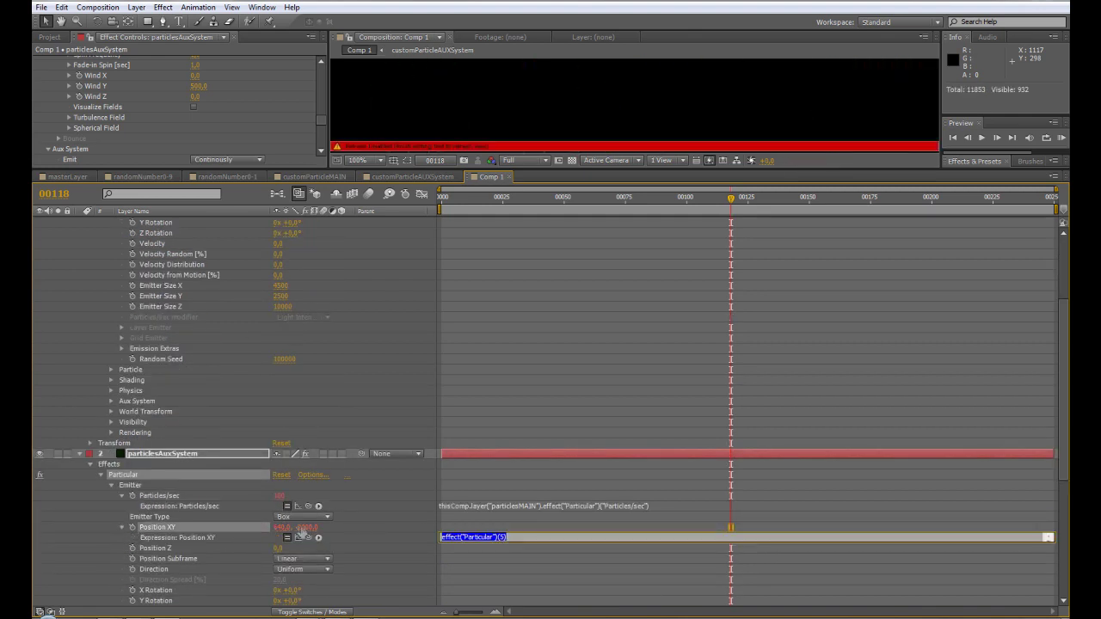
left_click_drag(308, 537, 262, 228)
scroll(258, 228, "up", 5)
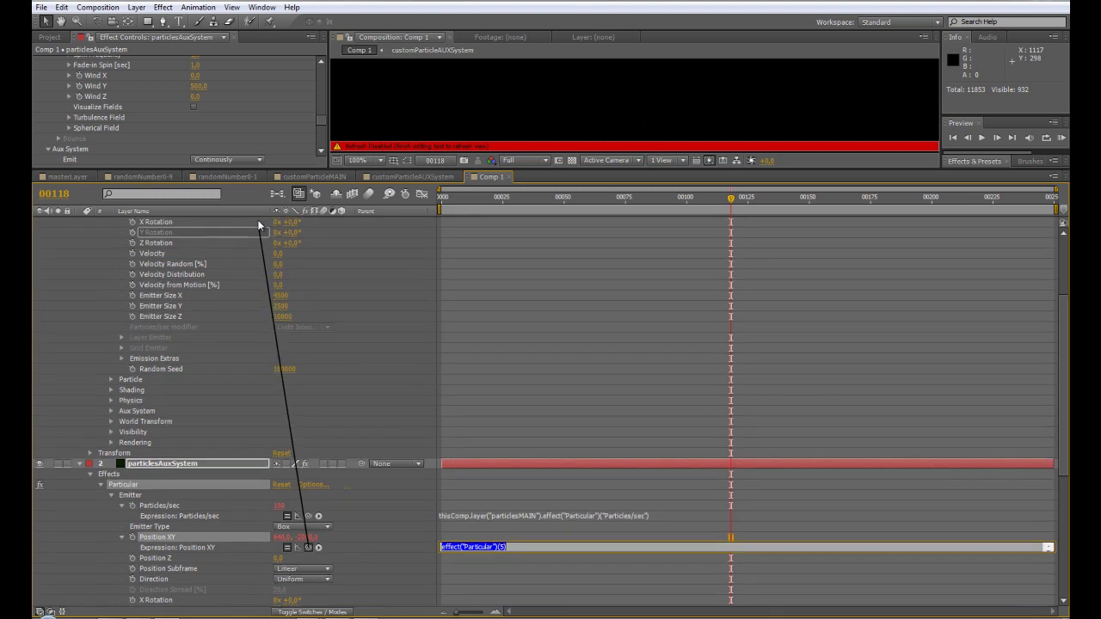
left_click_drag(246, 255, 238, 251)
- Link the Emitter Size X of particlesAuxSystem to the Emitter Size X of particlesMAIN with an expression
scroll(341, 340, "down", 5)
scroll(325, 382, "down", 5)
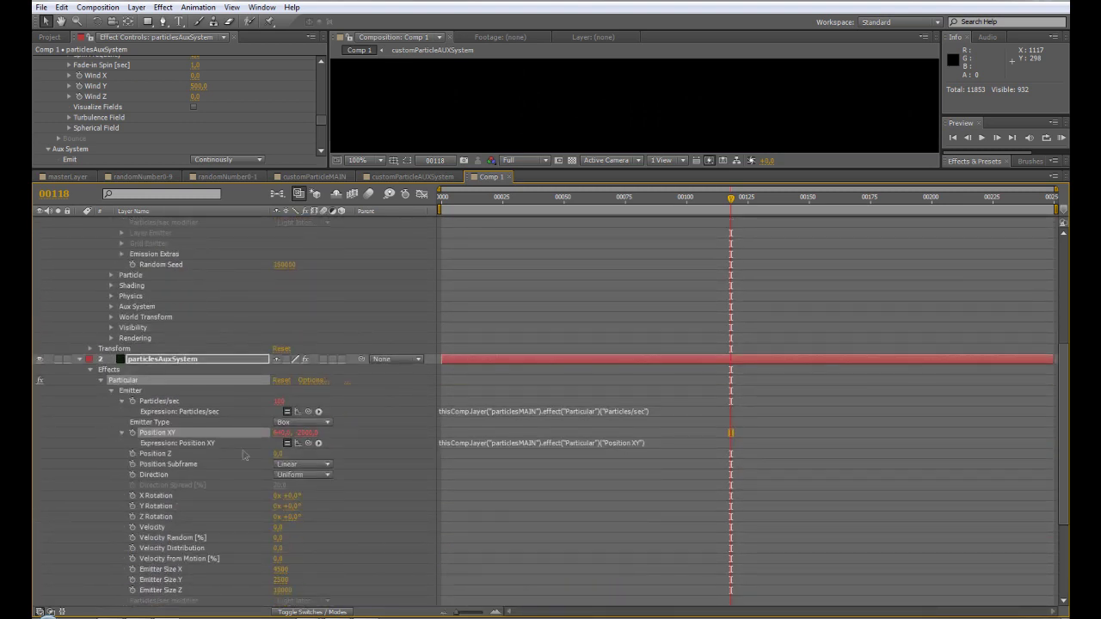
left_click(132, 569, "alt")
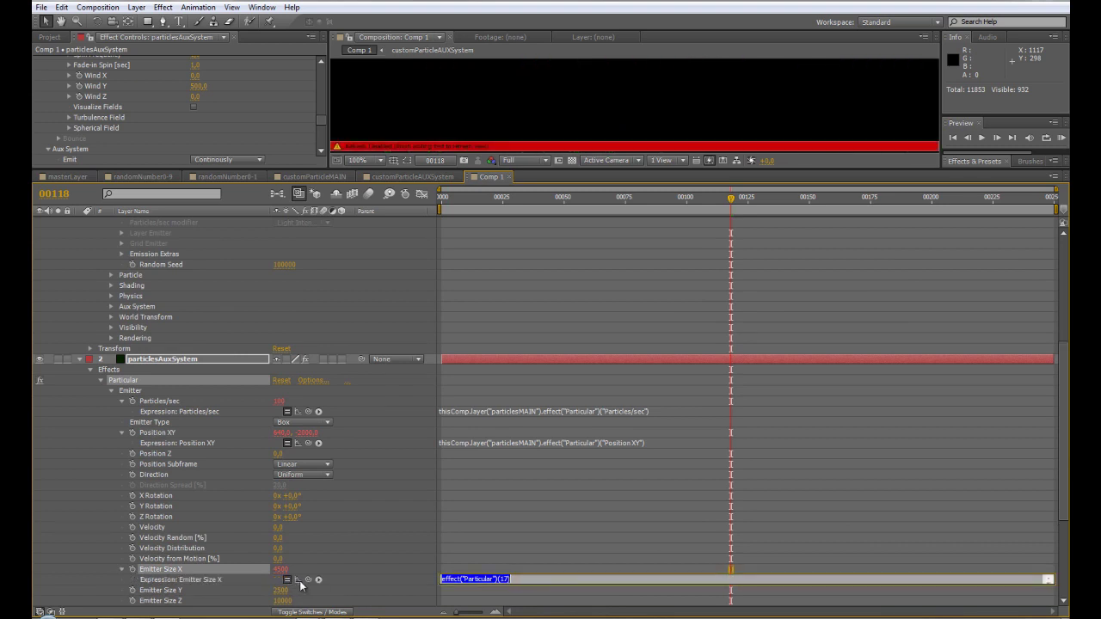
left_click_drag(308, 580, 317, 433)
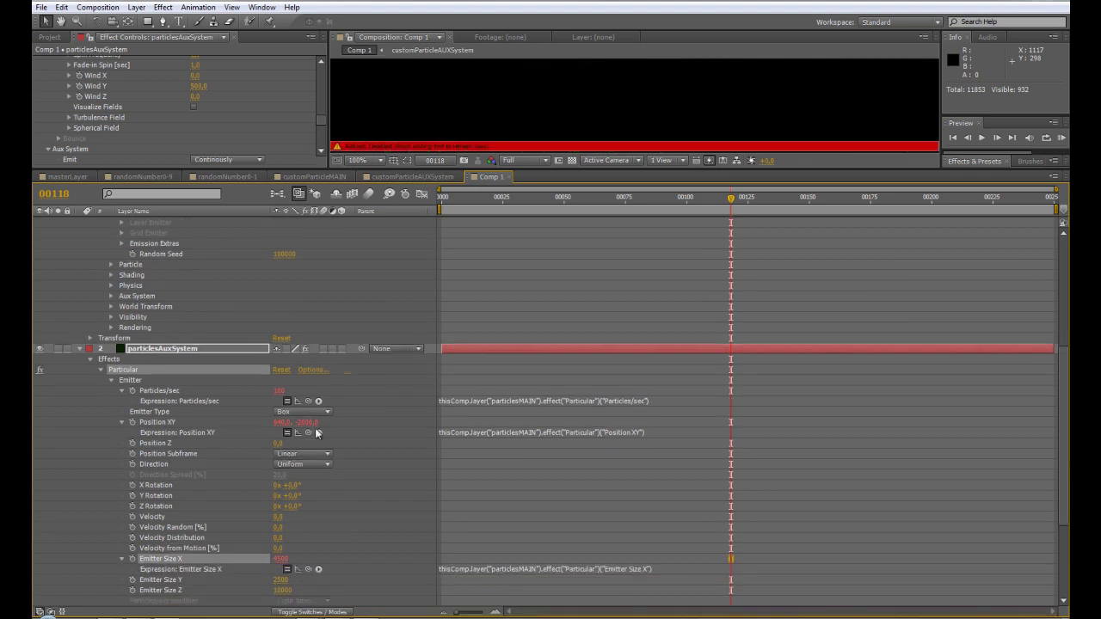
- Link the Emitter Size Y of particlesAuxSystem to the Emitter Size Y of particlesMAIN with an expression
scroll(317, 433, "down", 3)
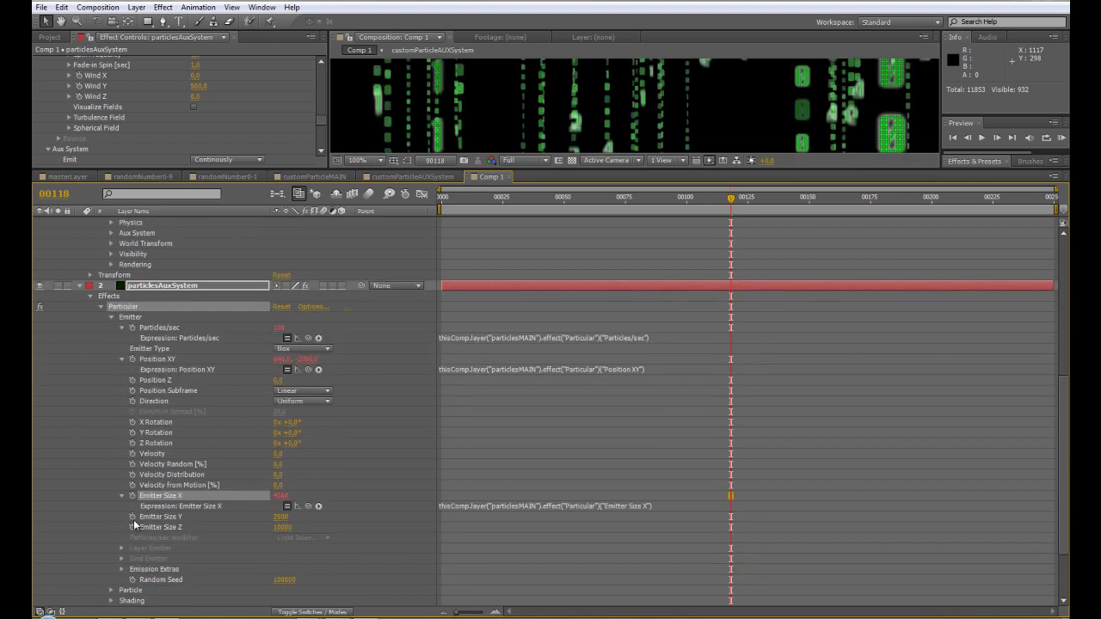
left_click(133, 517, "alt")
left_click_drag(309, 528, 307, 210)
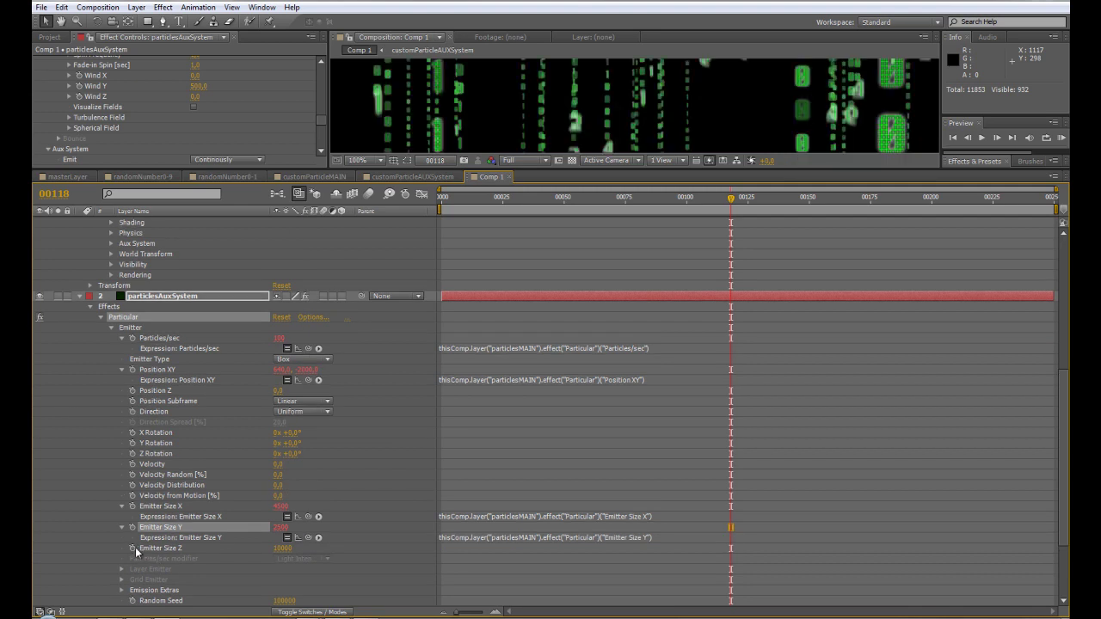
- Link the Emitter Size Z of particlesAuxSystem to the Emitter Size Z of particlesMAIN with an expression, and collapse both layers' properties
left_click(134, 548, "alt")
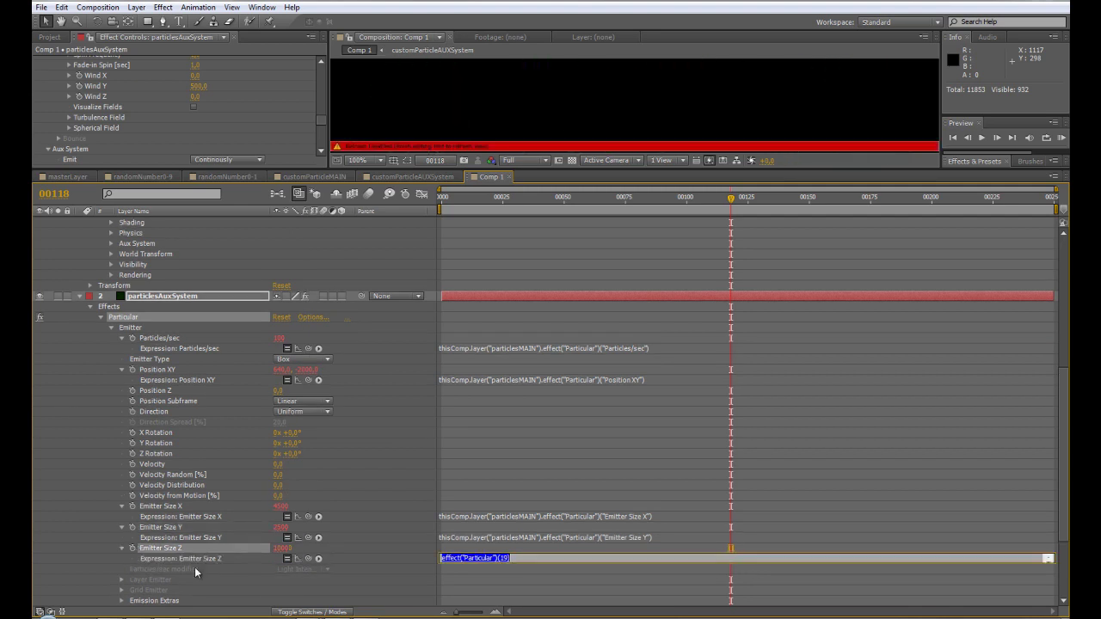
left_click_drag(308, 559, 201, 285)
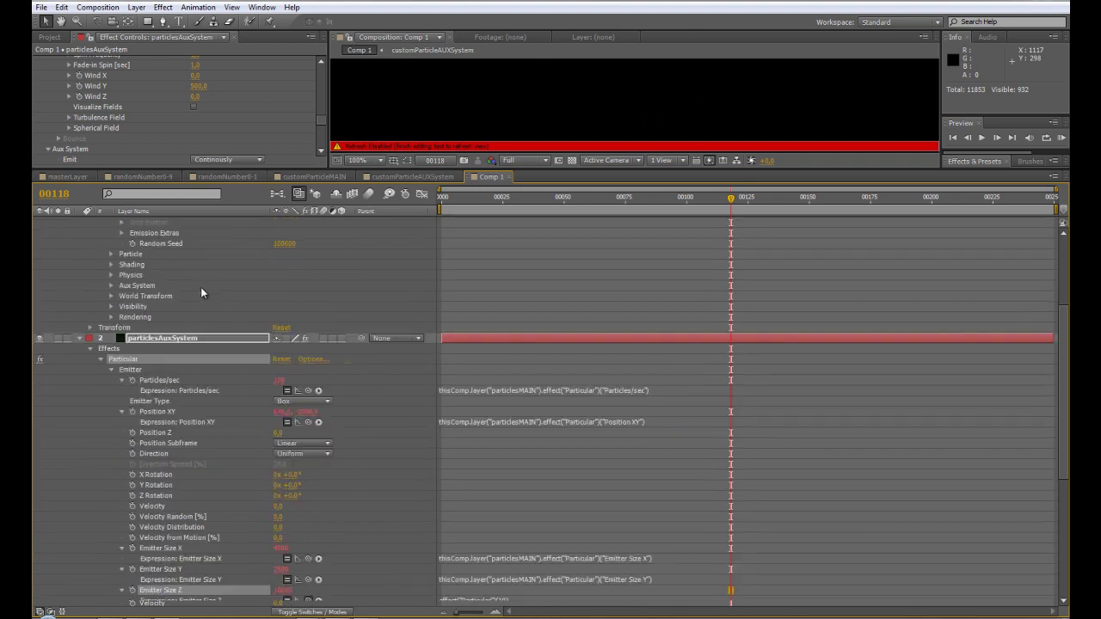
left_click(79, 342)
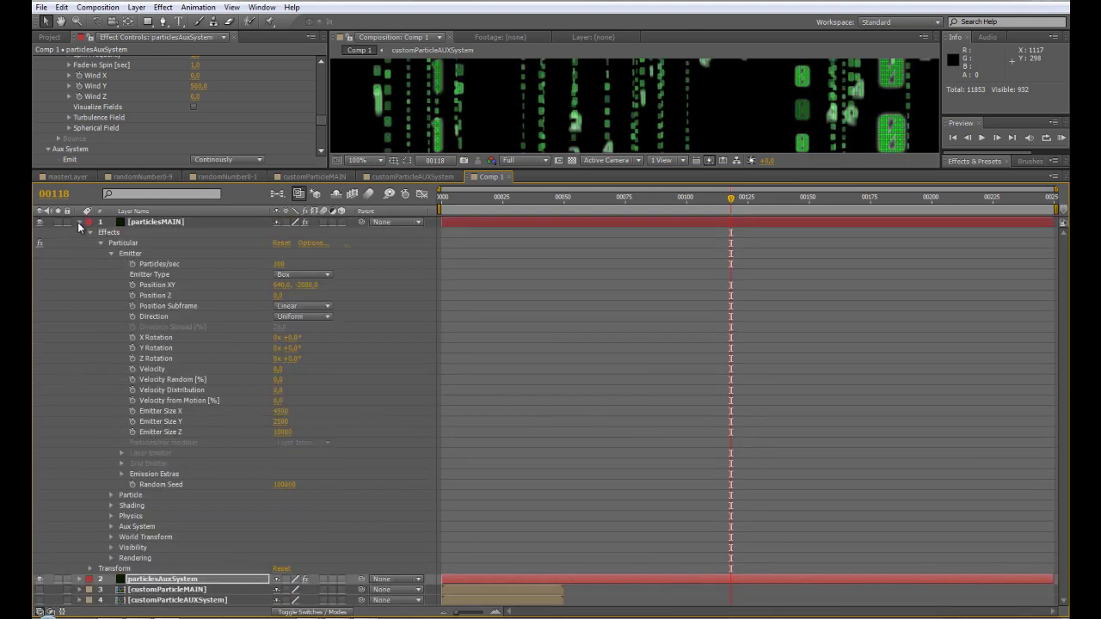
left_click(80, 223)
left_click_drag(391, 170, 404, 417)
- Set the emitter's Particles/sec on the particlesMAIN layer to 20
left_click(198, 471)
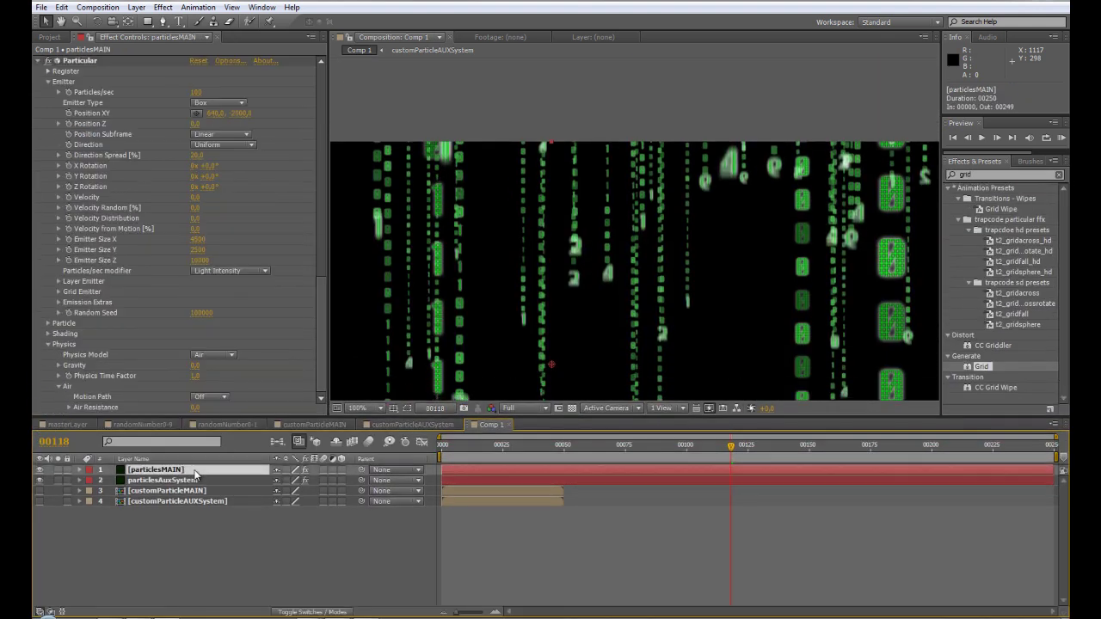
left_click(196, 92)
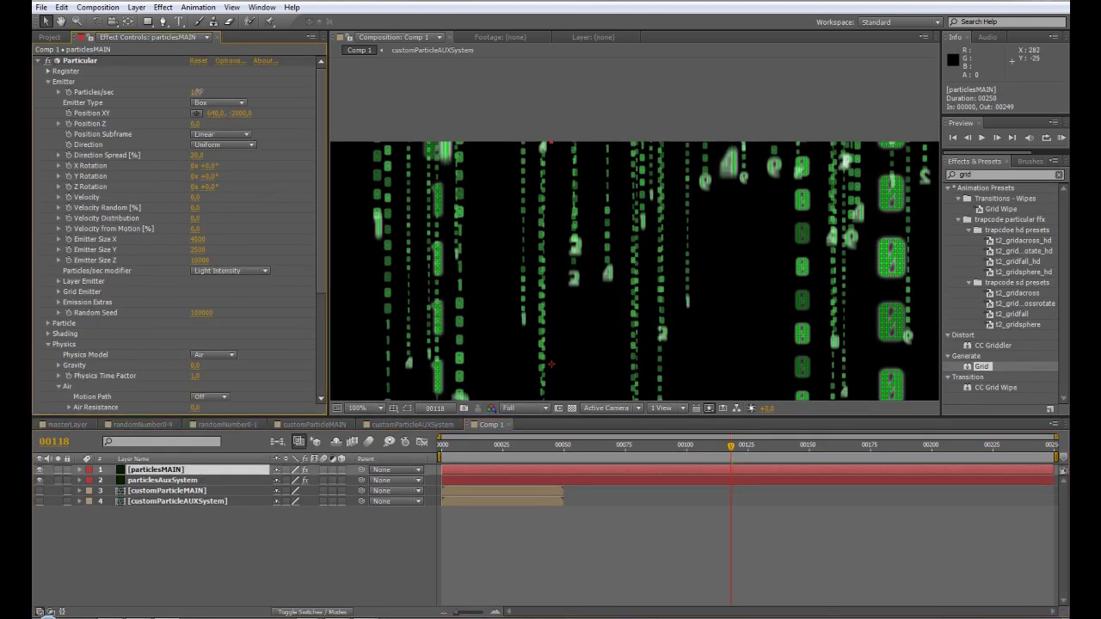
type("20")
key("Return")
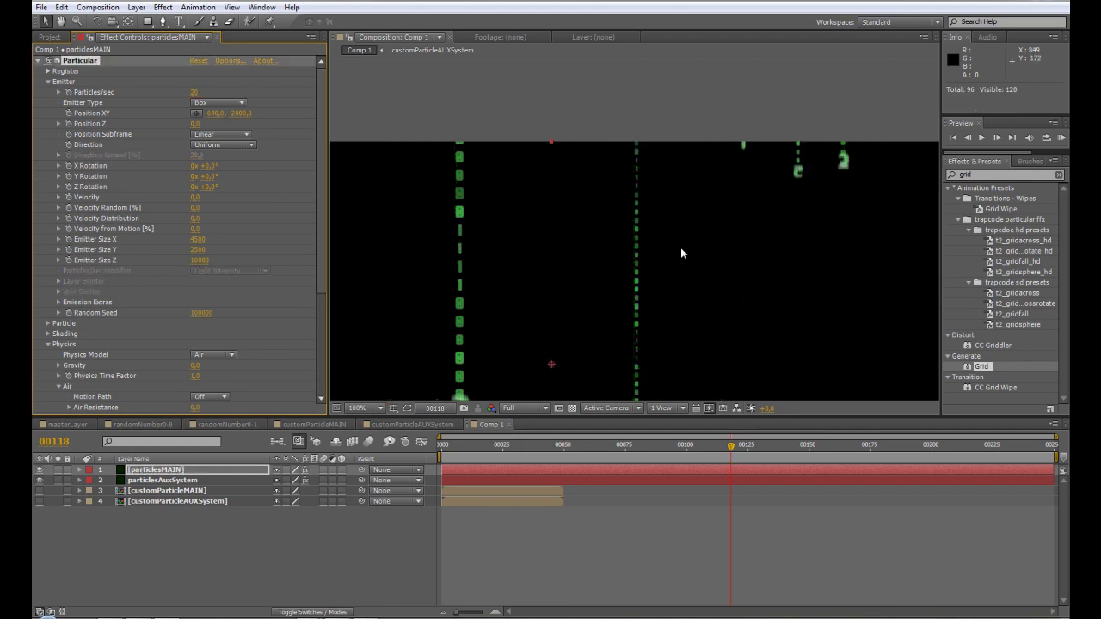
- Fit the composition in the viewer and scrub through the timeline to frame 160 to check the falling digits
left_click(369, 410)
left_click(387, 197)
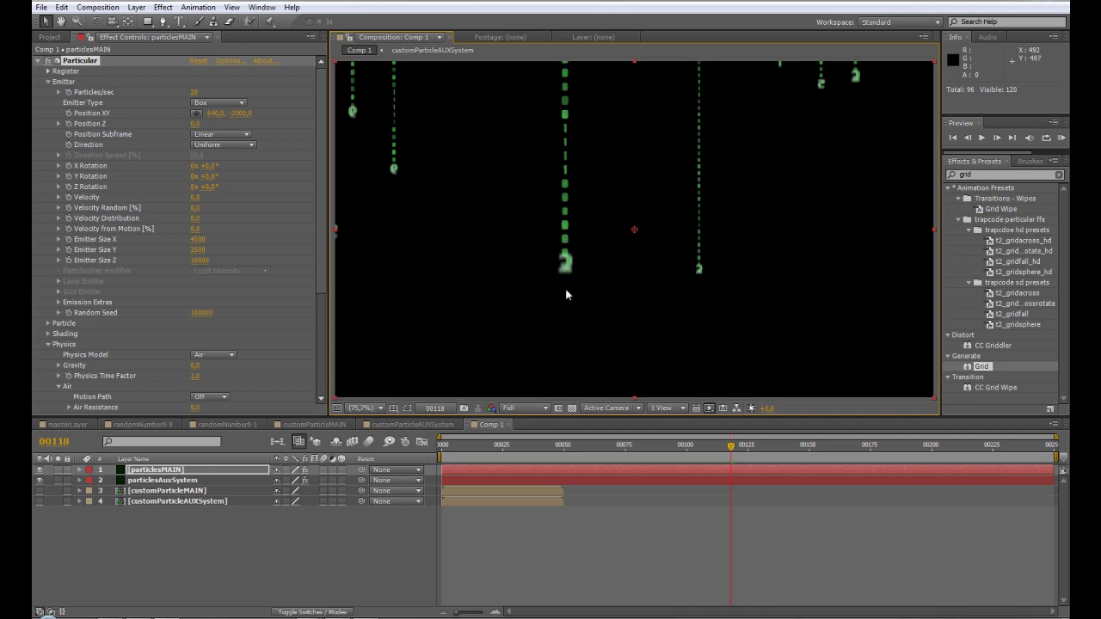
left_click_drag(729, 446, 679, 446)
left_click_drag(802, 446, 841, 446)
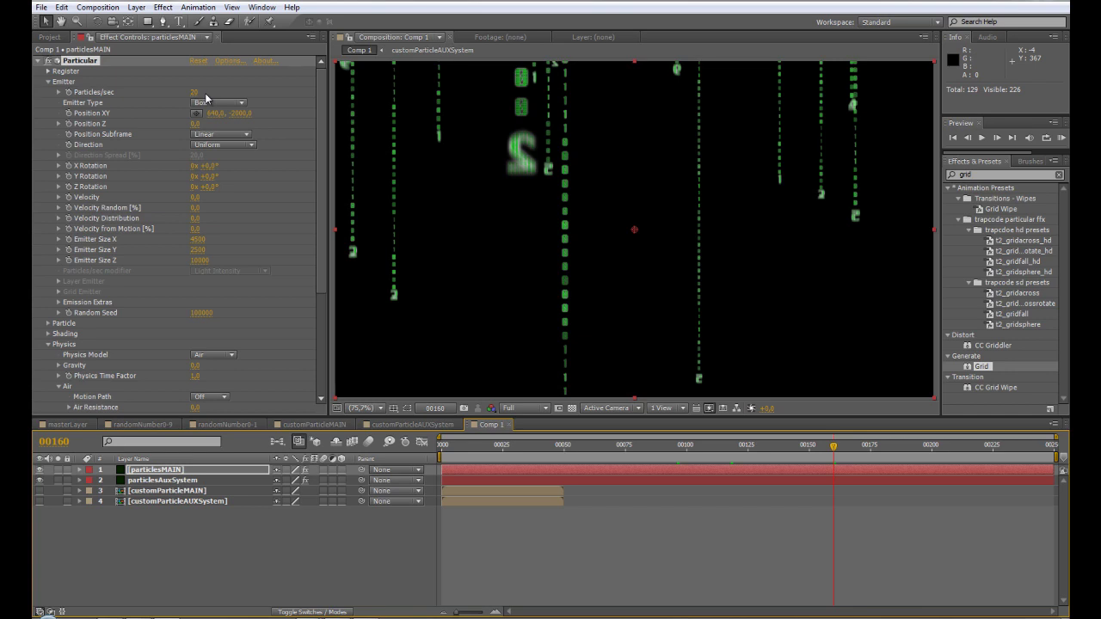
left_click(209, 521)
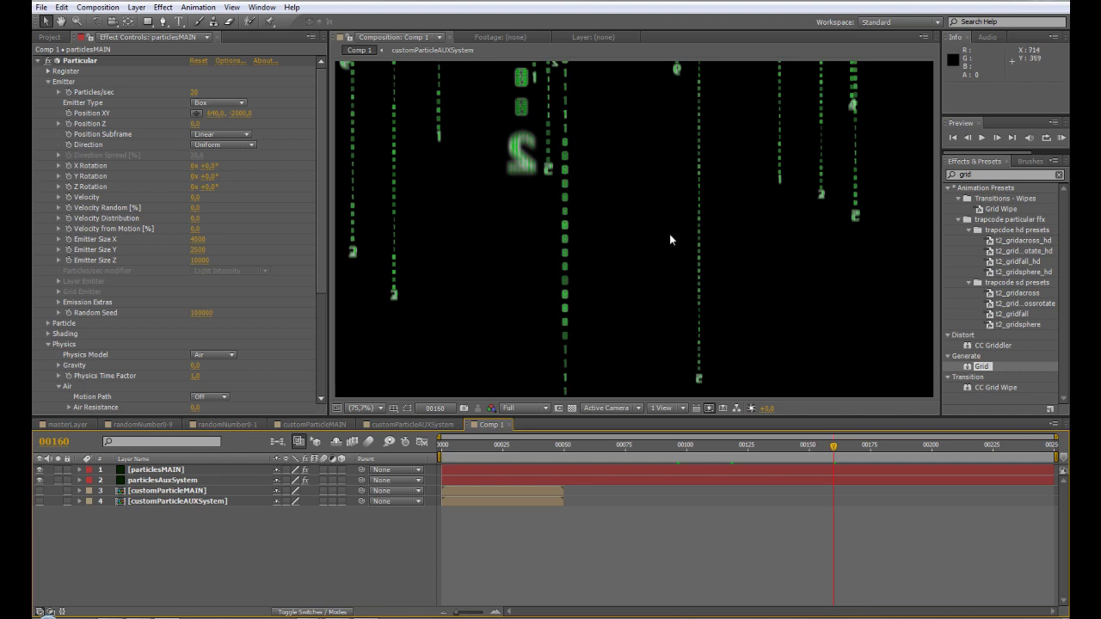
- Compare the composition with the FinalPreview reference movie
left_click_drag(1069, 221, 917, 204)
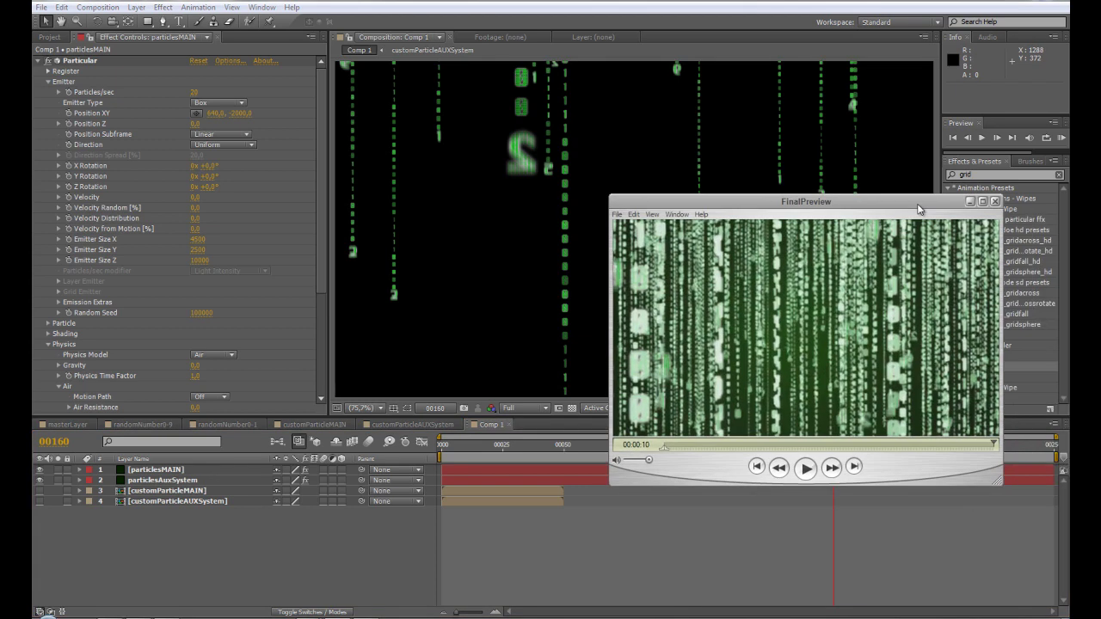
left_click_drag(831, 446, 872, 446)
left_click_drag(732, 202, 1069, 206)
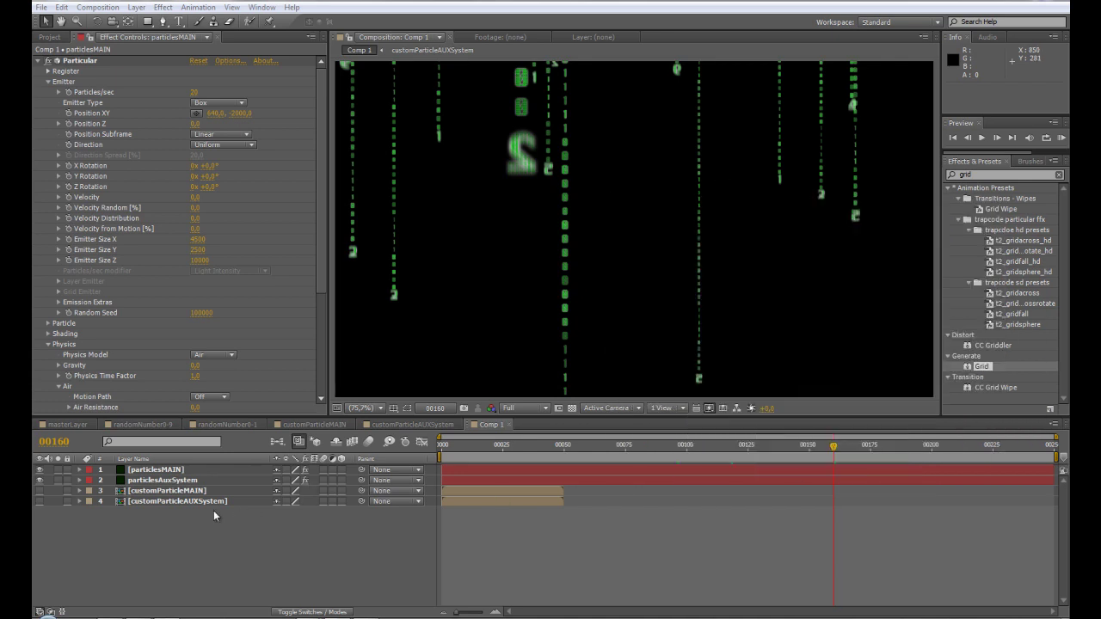
- Add the Glow effect to the particlesAuxSystem layer
left_click(176, 482)
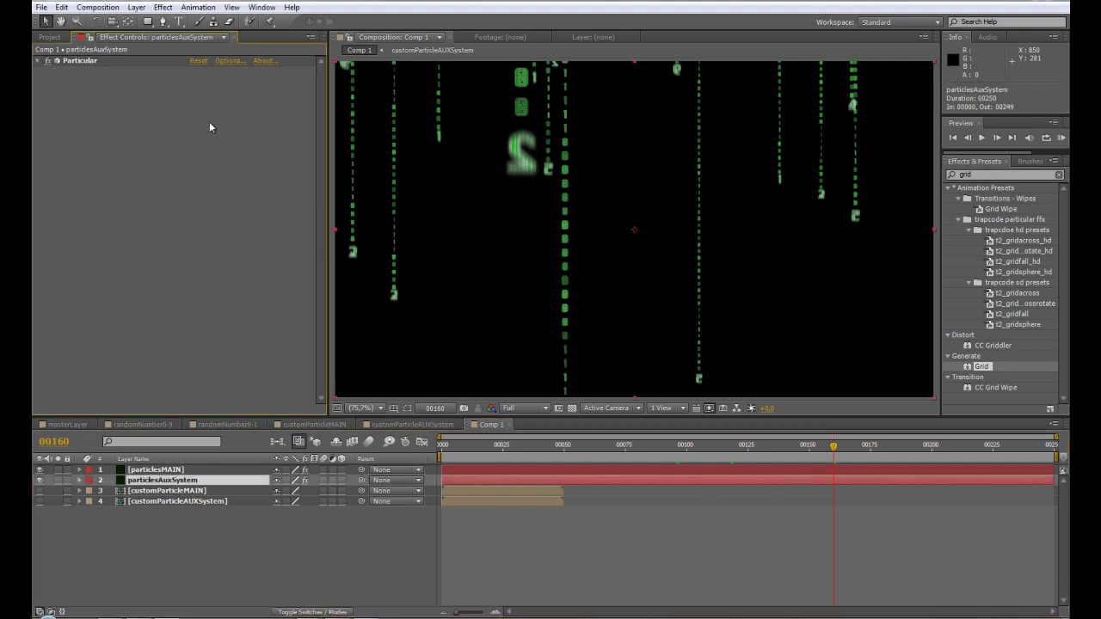
right_click(210, 121)
mouse_move(297, 406)
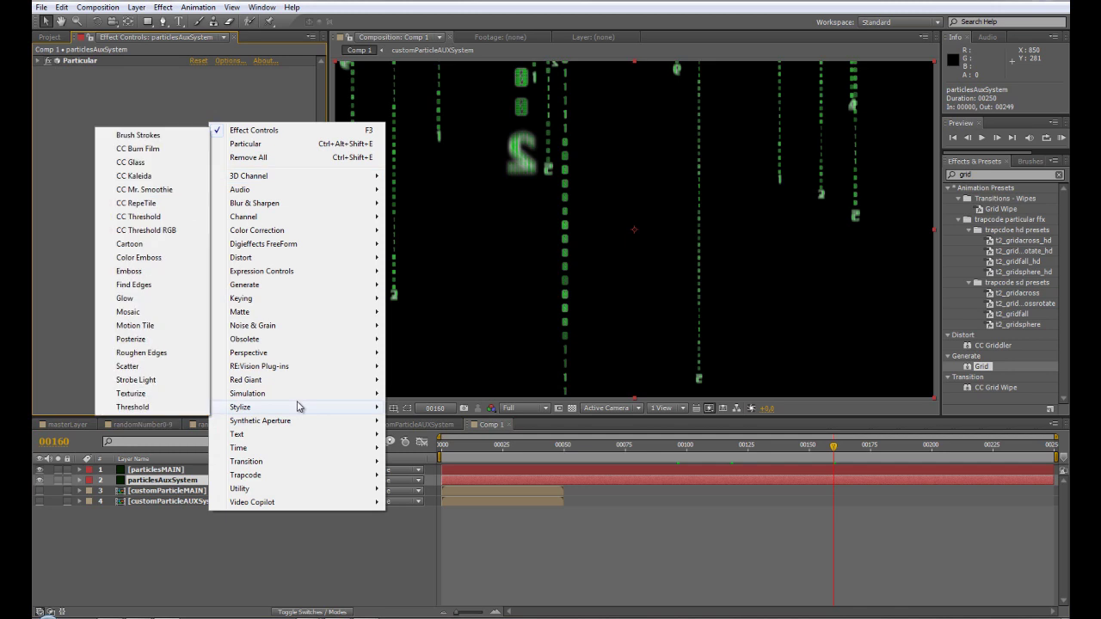
left_click(146, 299)
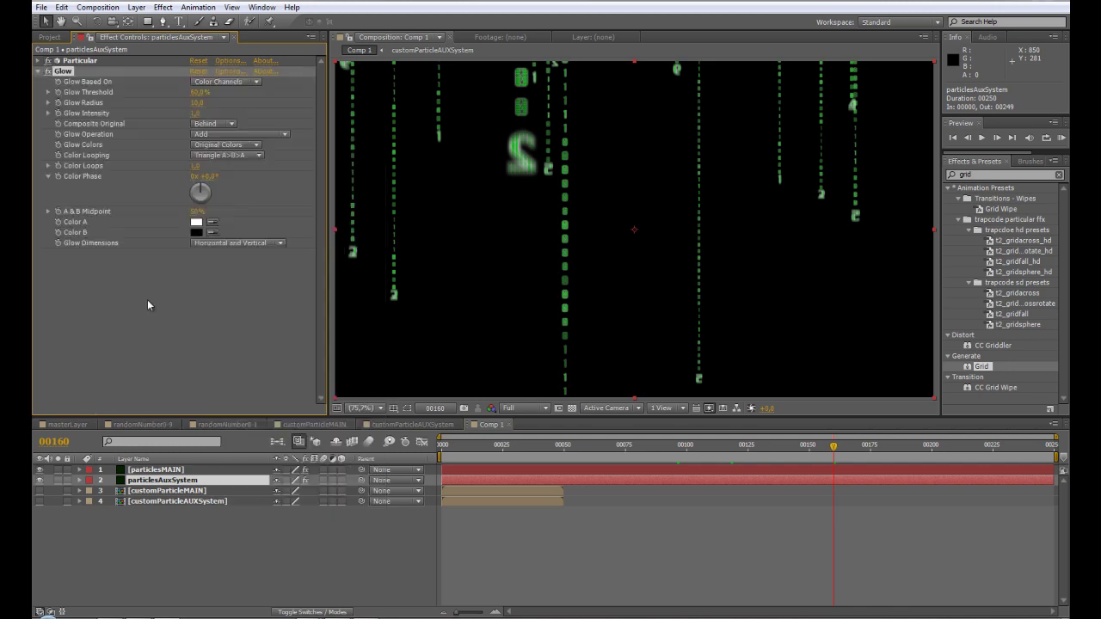
- Set the Glow Threshold to 0% and the Glow Radius to 50, and open the Glow Intensity for editing
left_click(198, 92)
type("0")
key("Return")
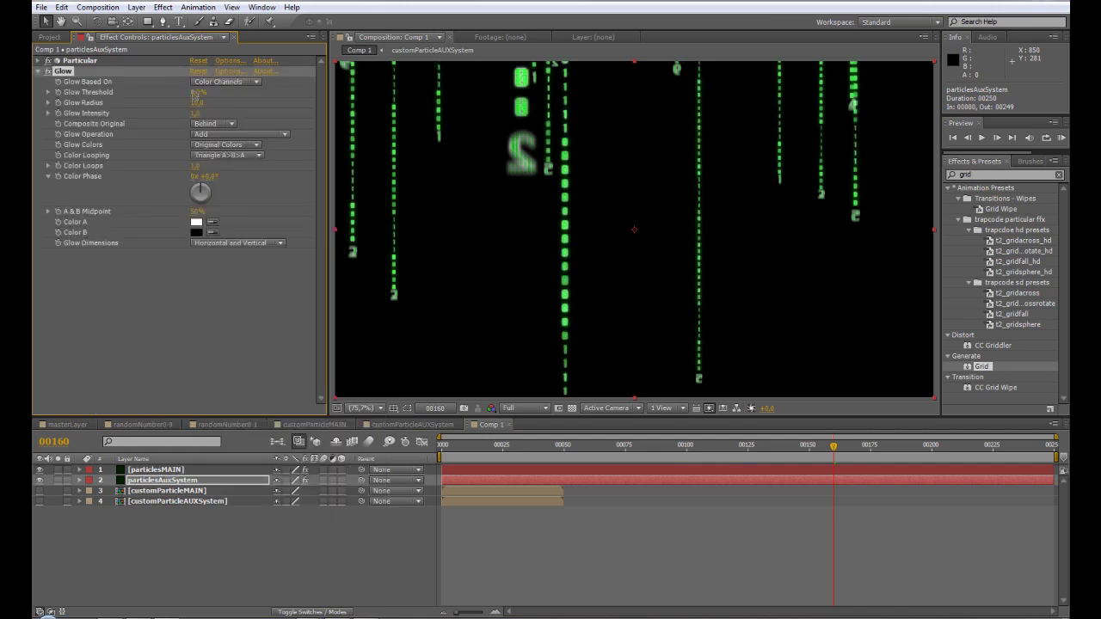
left_click(198, 103)
type("50")
key("Return")
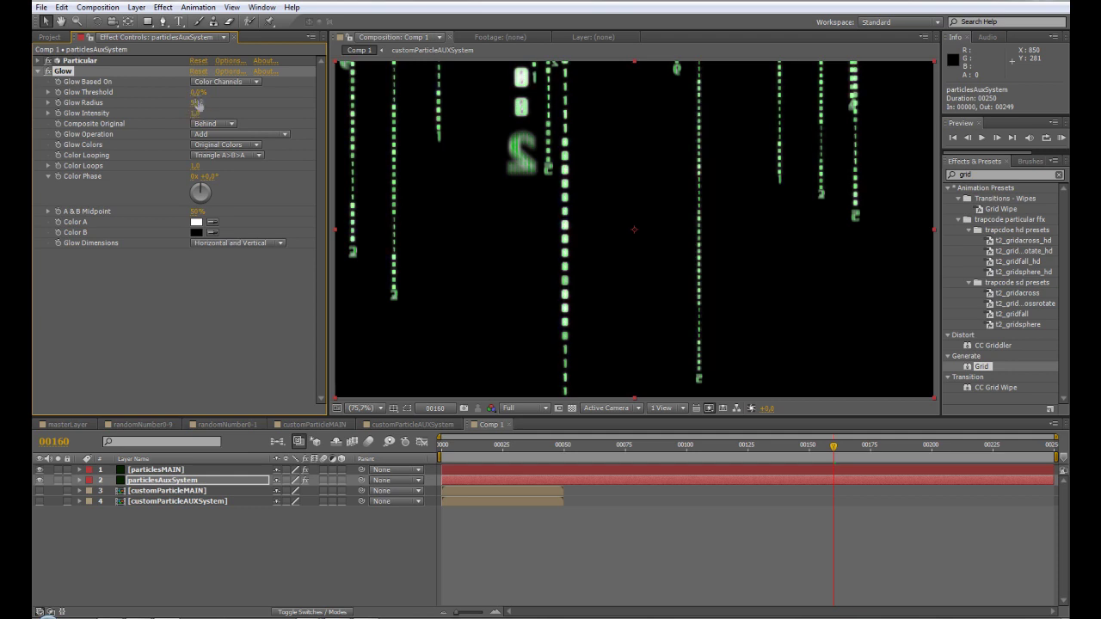
left_click(197, 113)
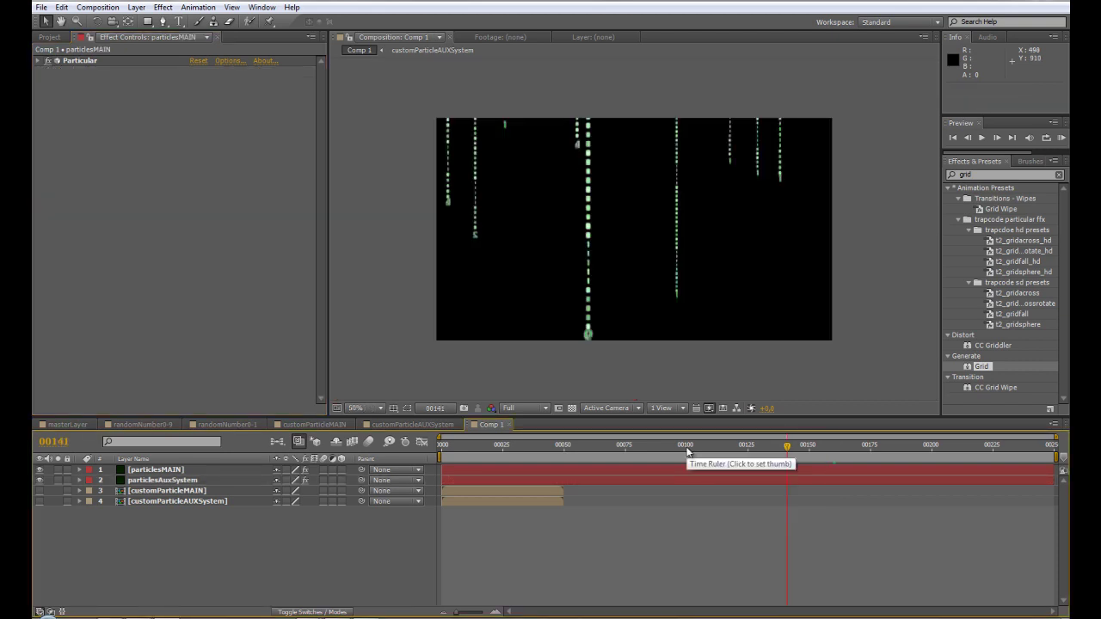
- Create a dark green solid the size of the composition and place it below all other layers as the background
right_click(199, 517)
mouse_move(268, 394)
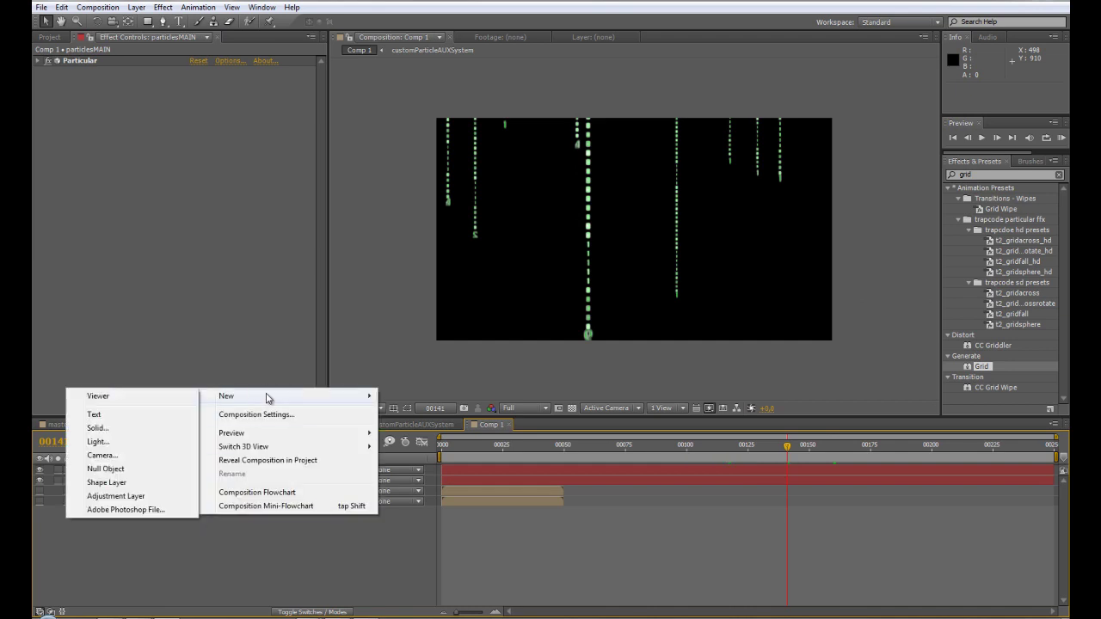
left_click(138, 436)
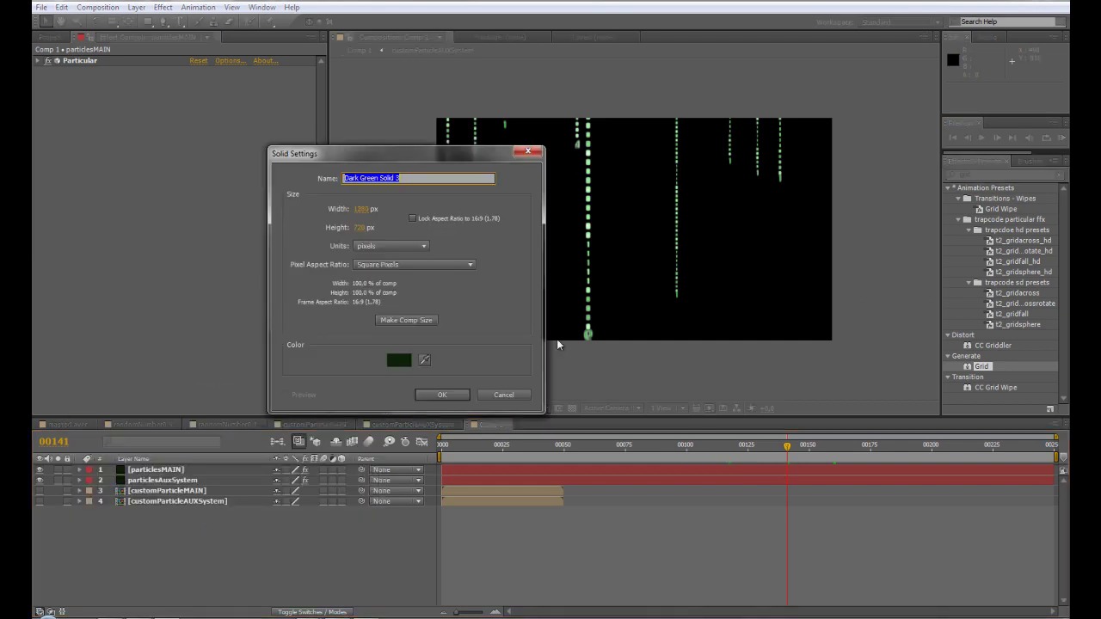
left_click(404, 362)
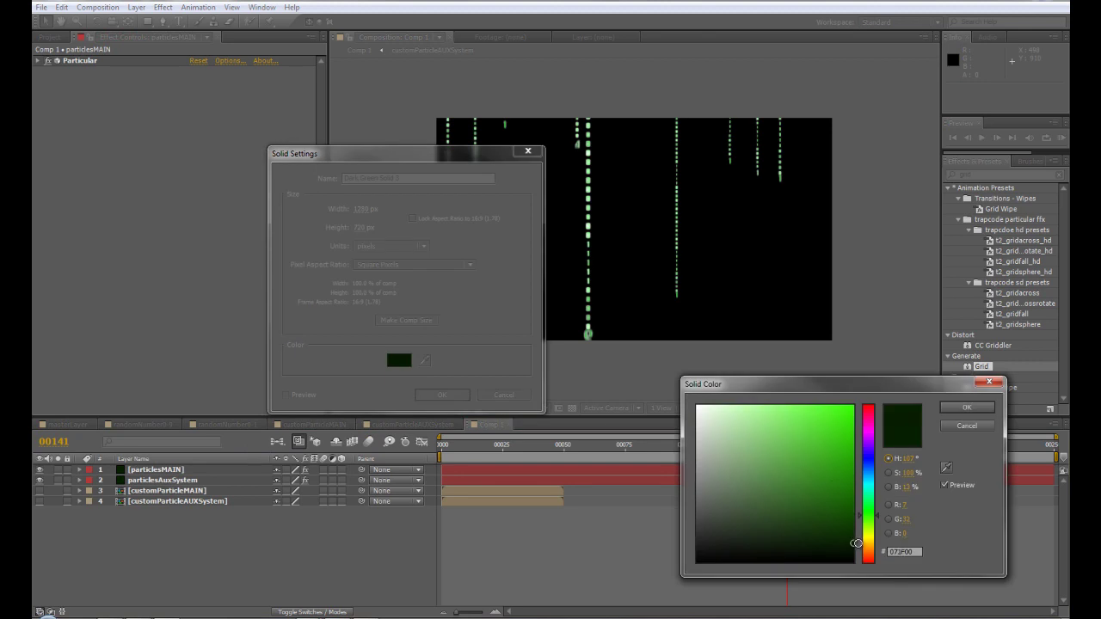
left_click(966, 407)
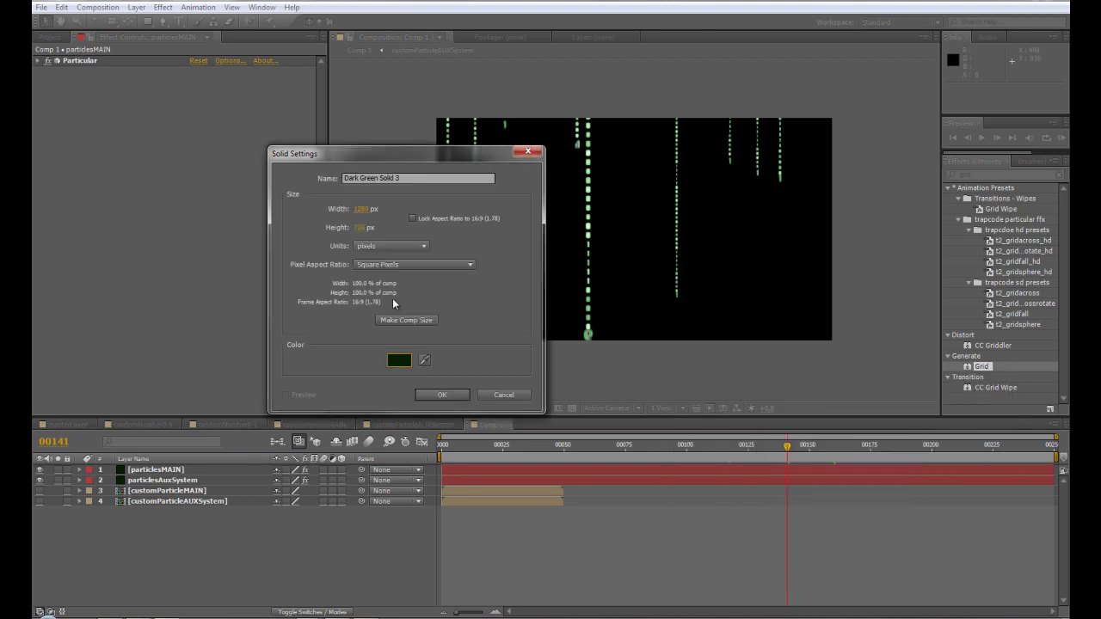
left_click(427, 395)
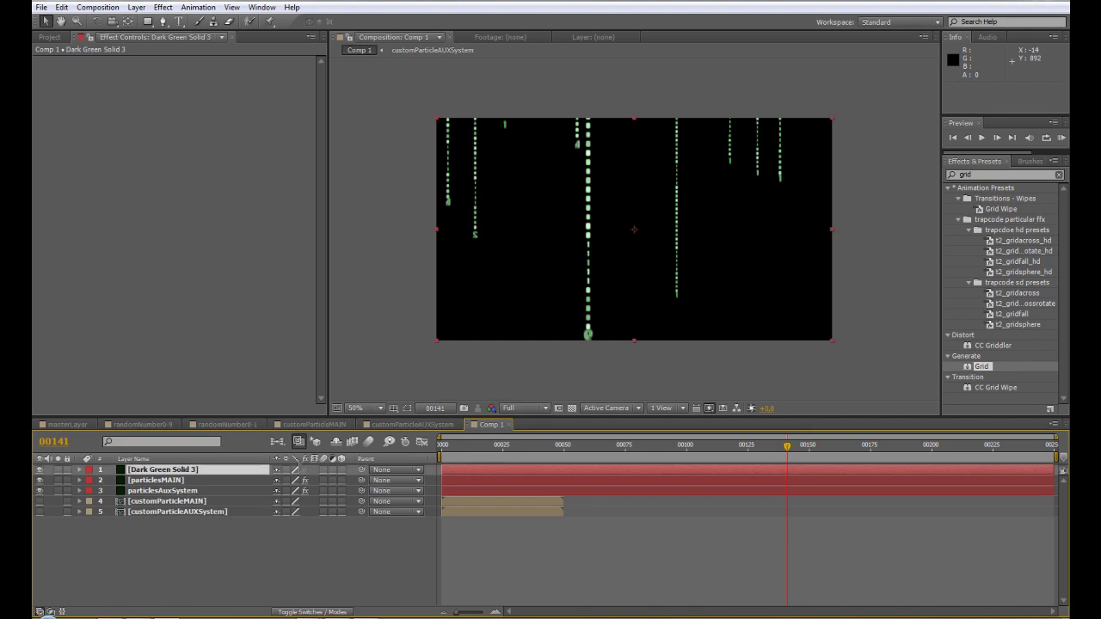
left_click_drag(159, 471, 223, 518)
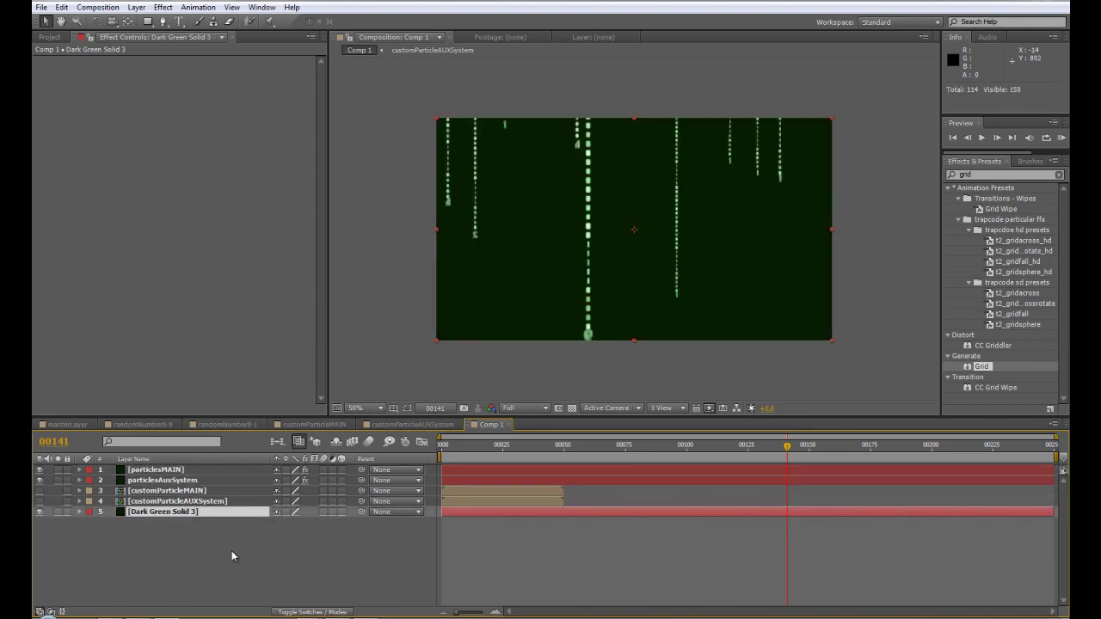
left_click(231, 556)
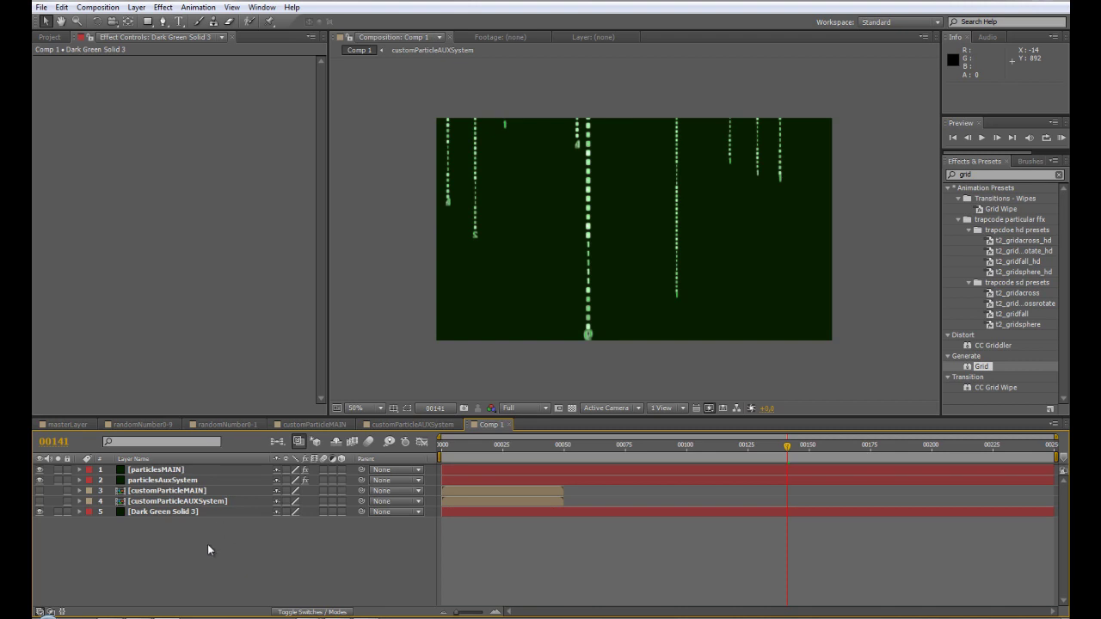
- Create a white point light with 100% intensity and place it directly above the dark green solid in the layer stack
right_click(208, 544)
mouse_move(257, 426)
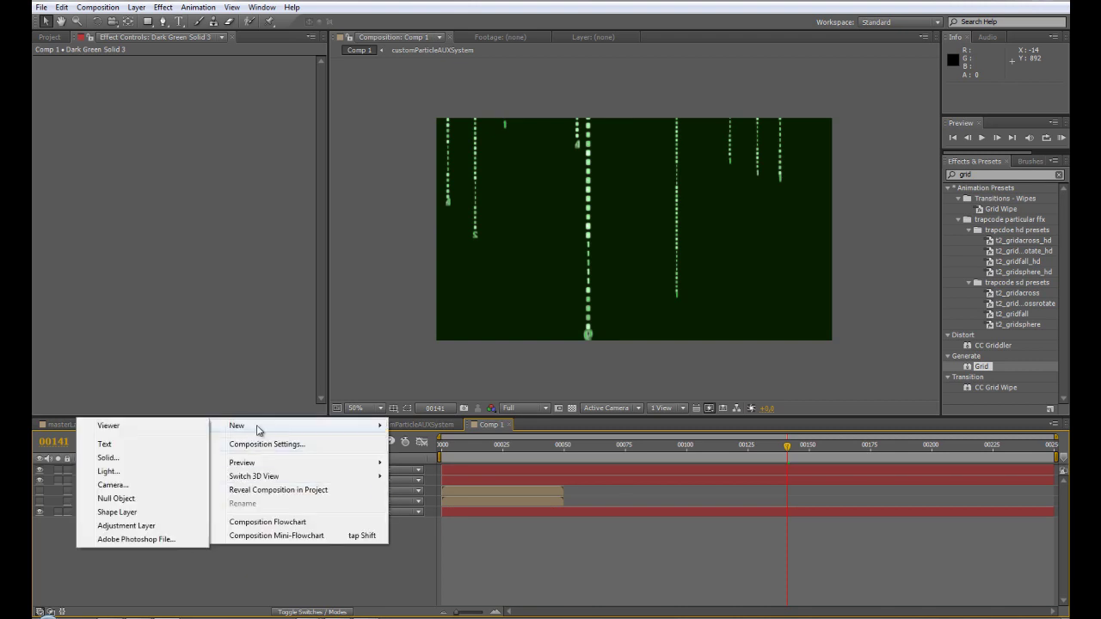
left_click(167, 470)
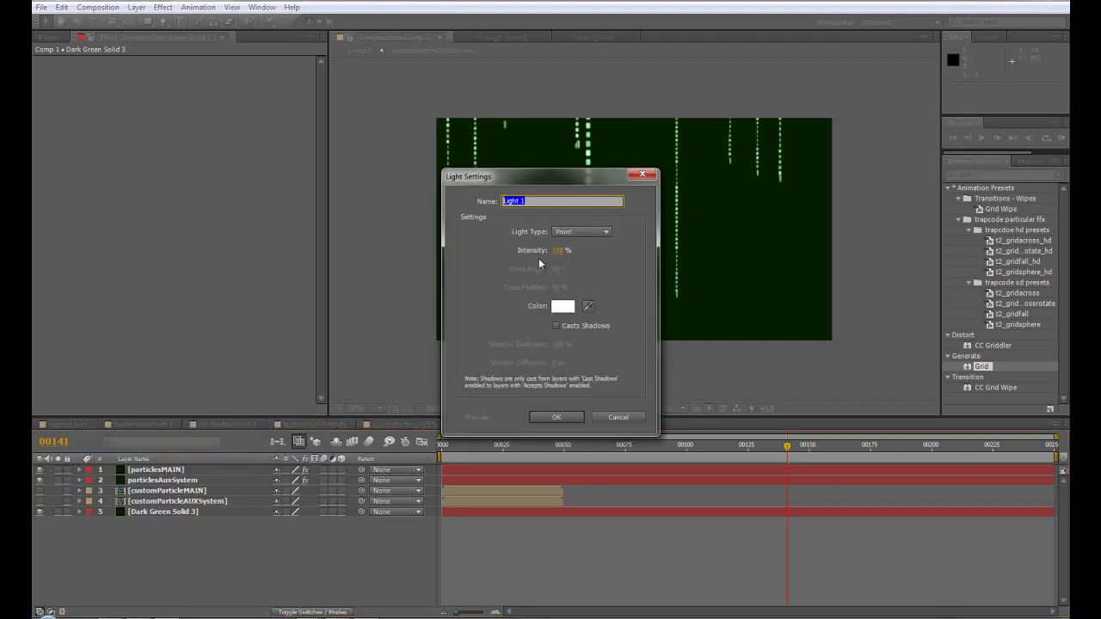
left_click(554, 415)
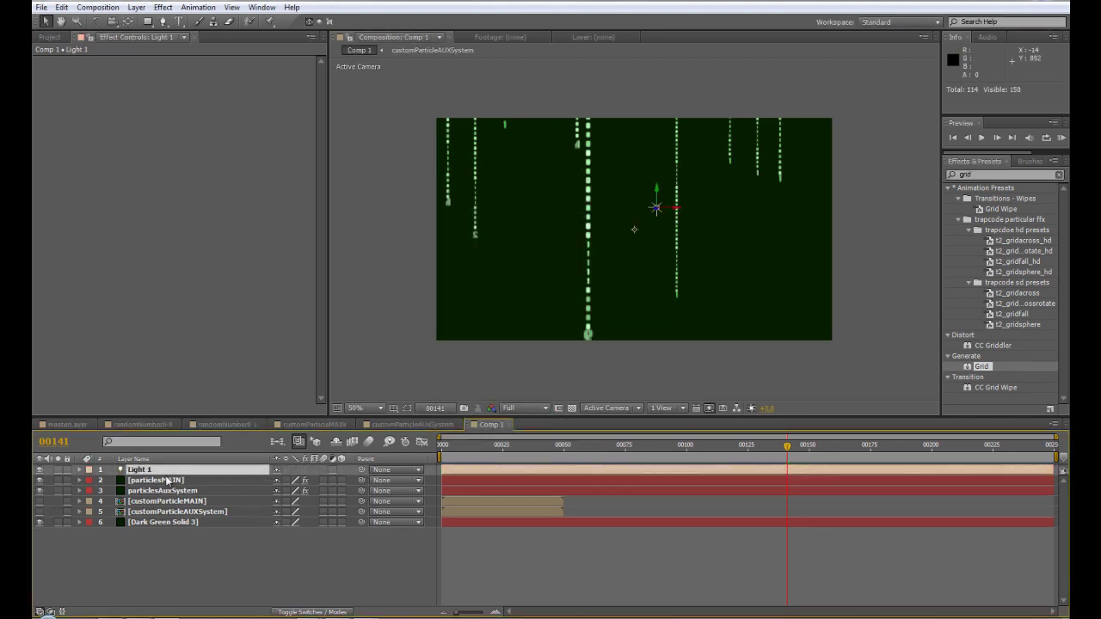
left_click_drag(142, 472, 141, 523)
left_click(163, 538)
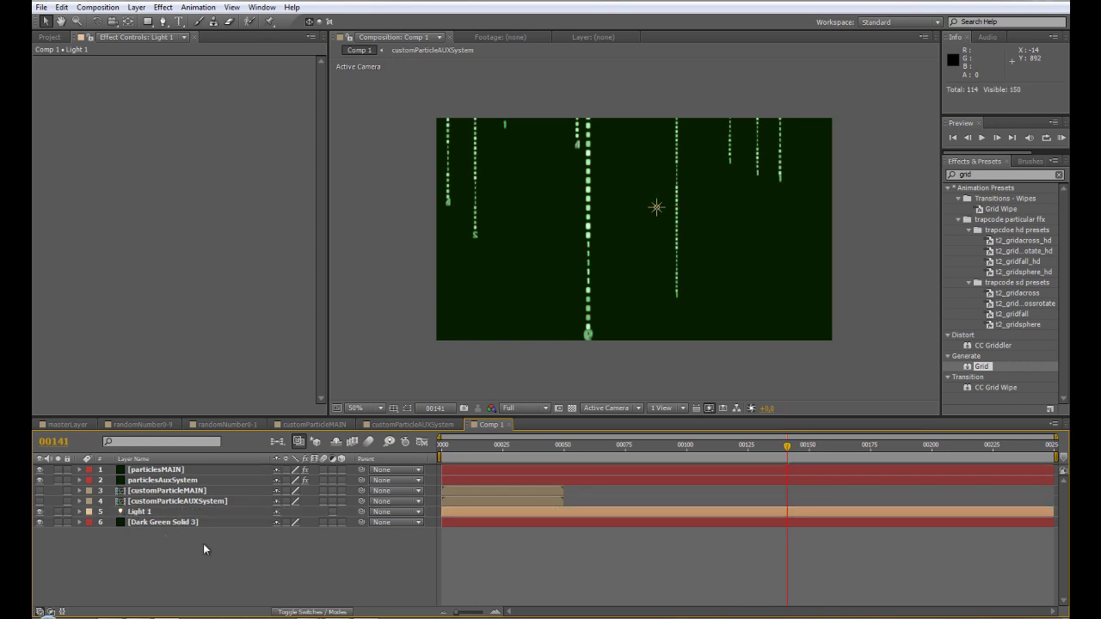
- Switch the layer list to source names and make the dark green solid a 3D layer
left_click(320, 611)
left_click(320, 611)
left_click(182, 460)
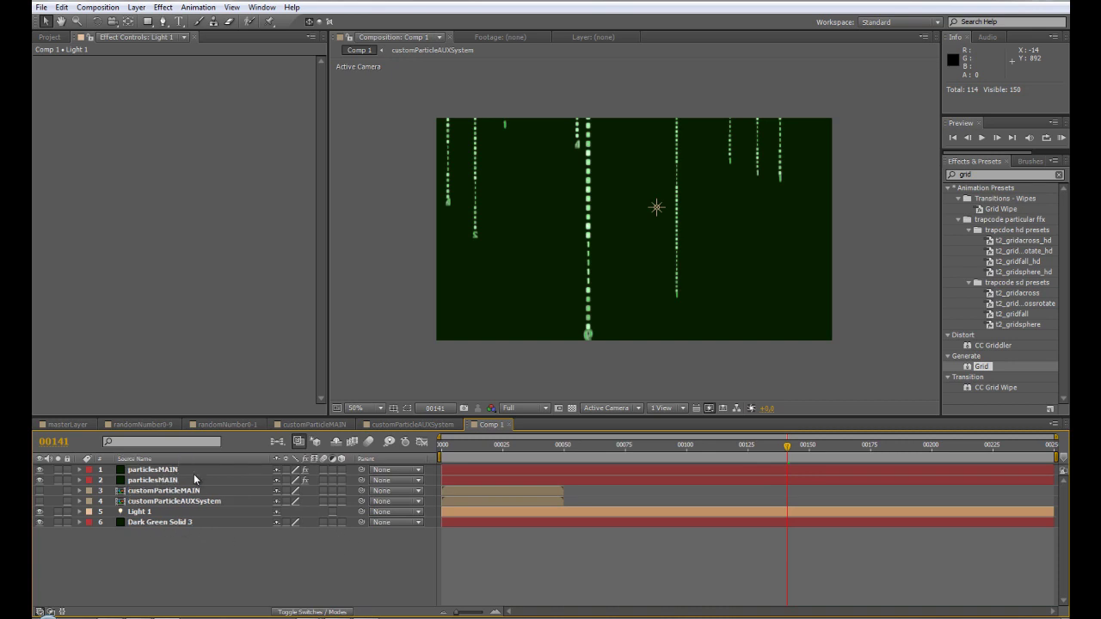
left_click(342, 522)
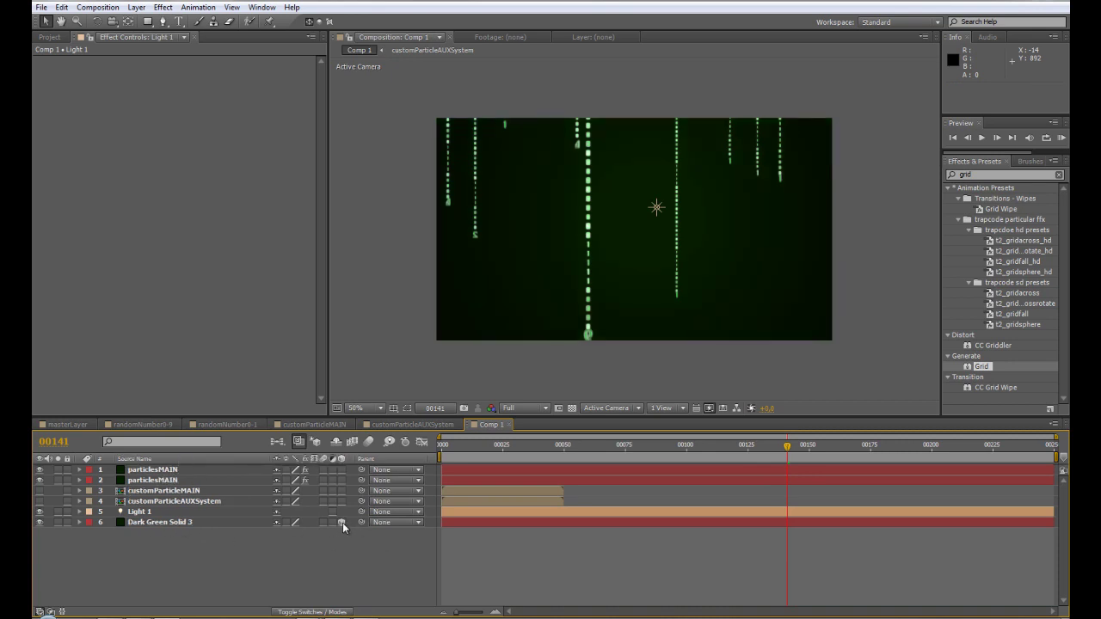
- Move Light 1 nearer to the horizontal centre of the composition and set its Intensity to 200%
left_click(151, 511)
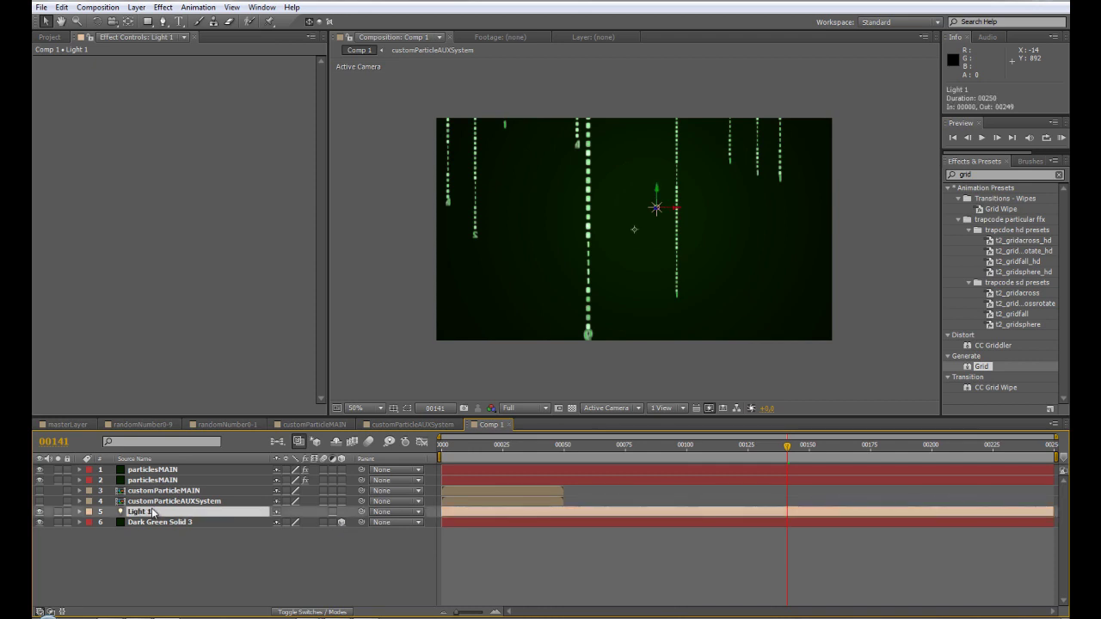
left_click(80, 512)
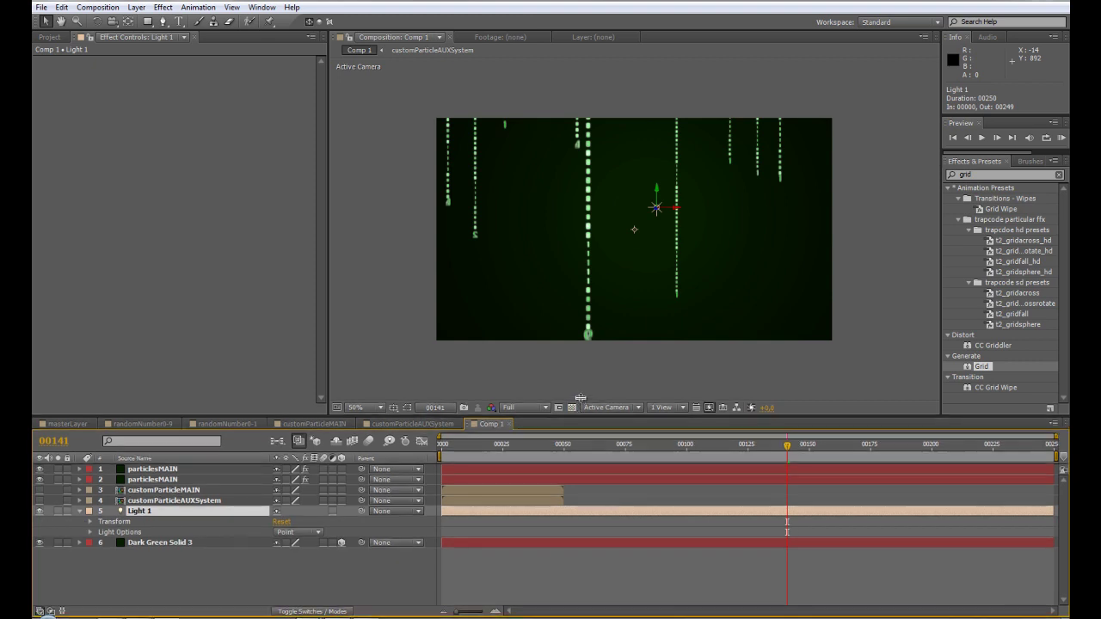
left_click_drag(578, 413, 580, 385)
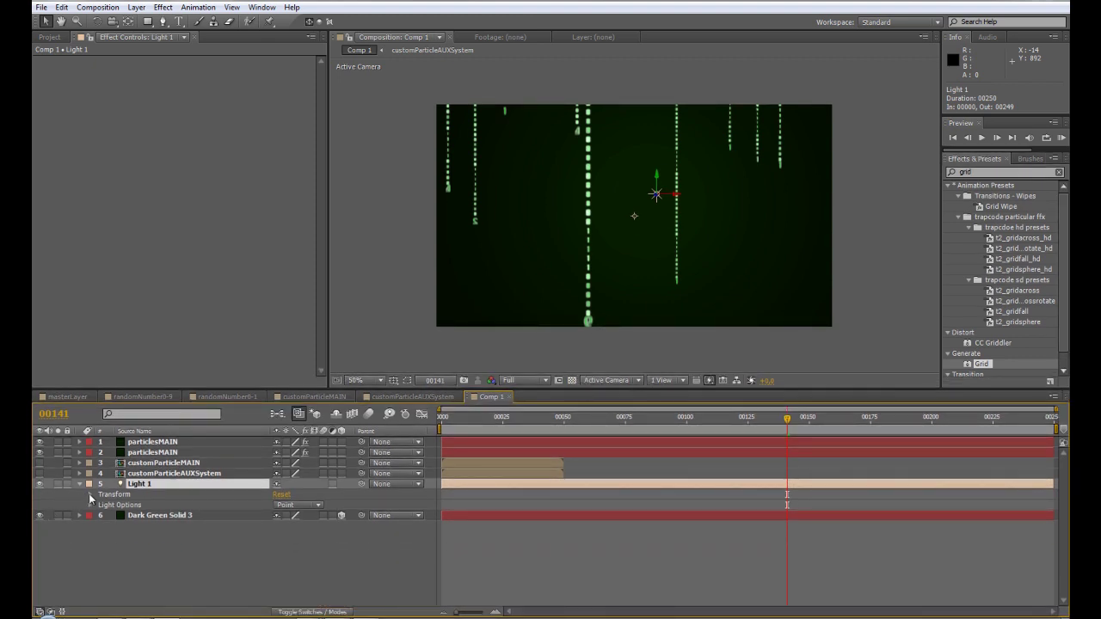
left_click(90, 495)
left_click(91, 496)
left_click(90, 505)
left_click(281, 526)
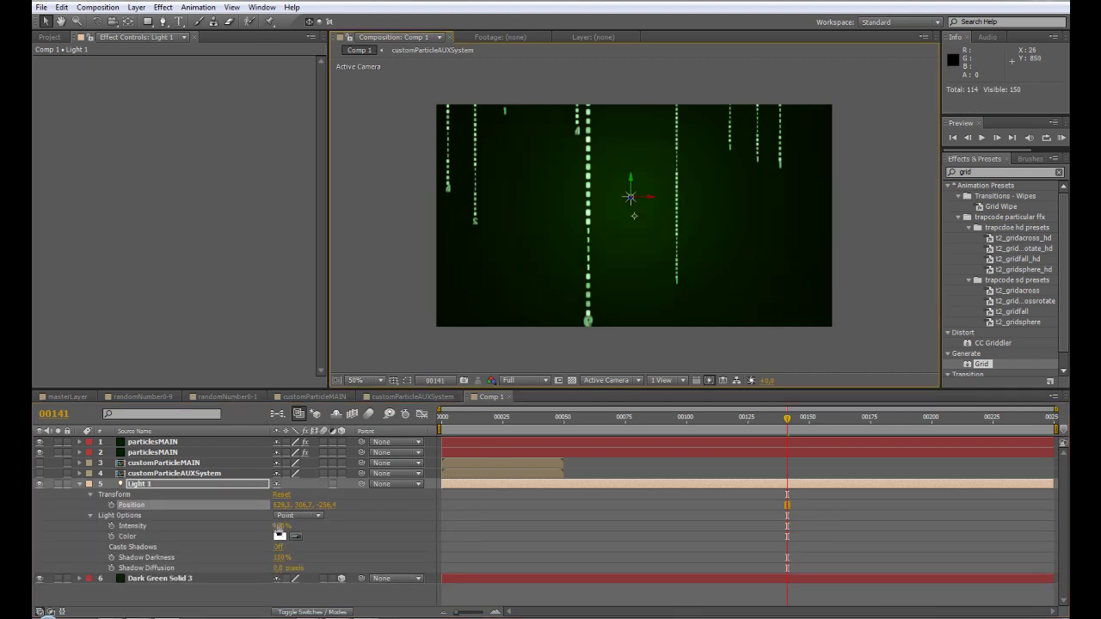
type("200")
key("Return")
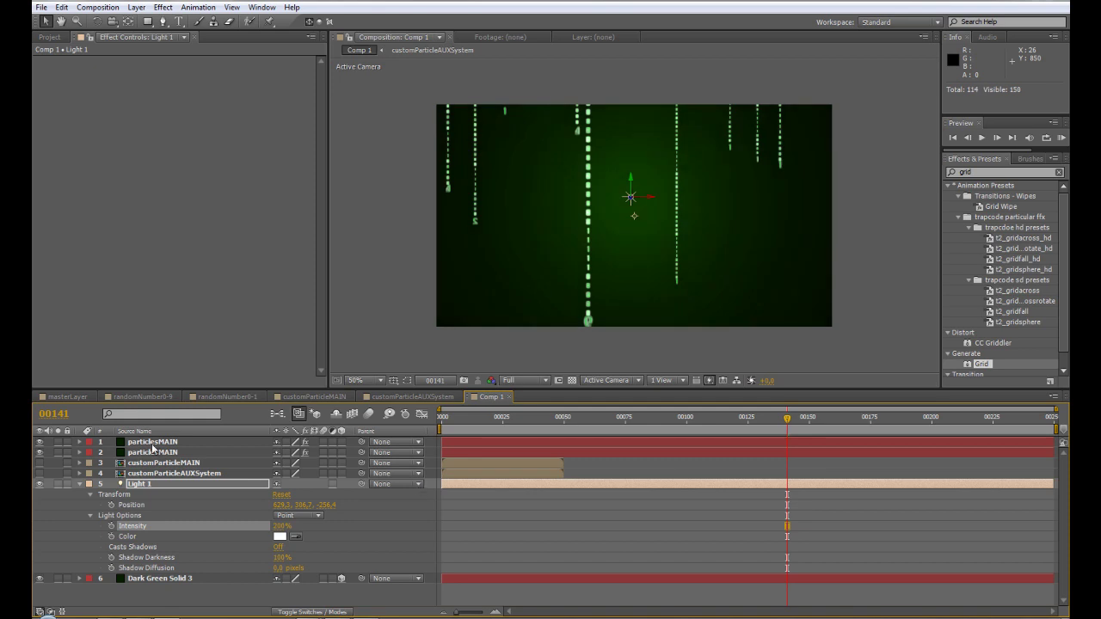
- Set the blending mode of the particlesMAIN and particlesAuxSystem layers to Add and lower the composition's preview resolution to Half
left_click(76, 508)
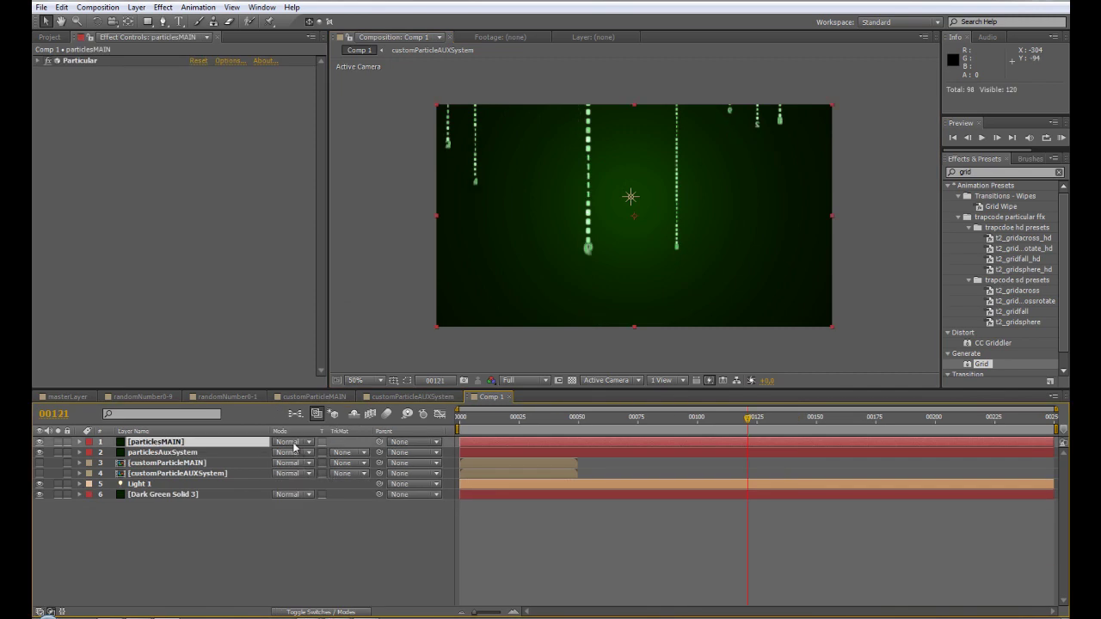
left_click(293, 446)
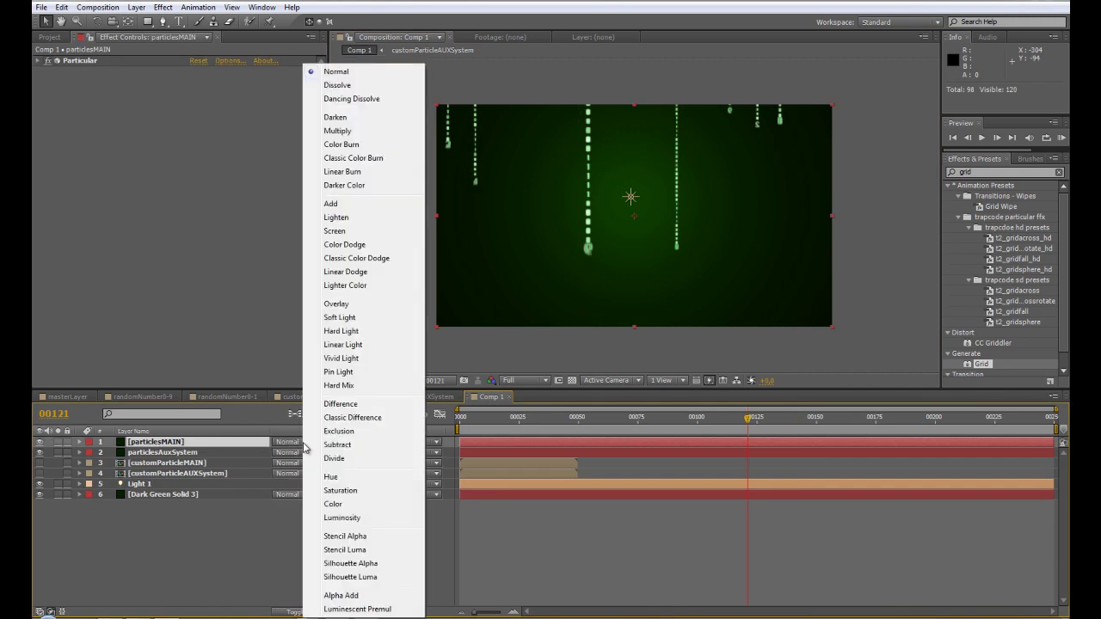
left_click(348, 202)
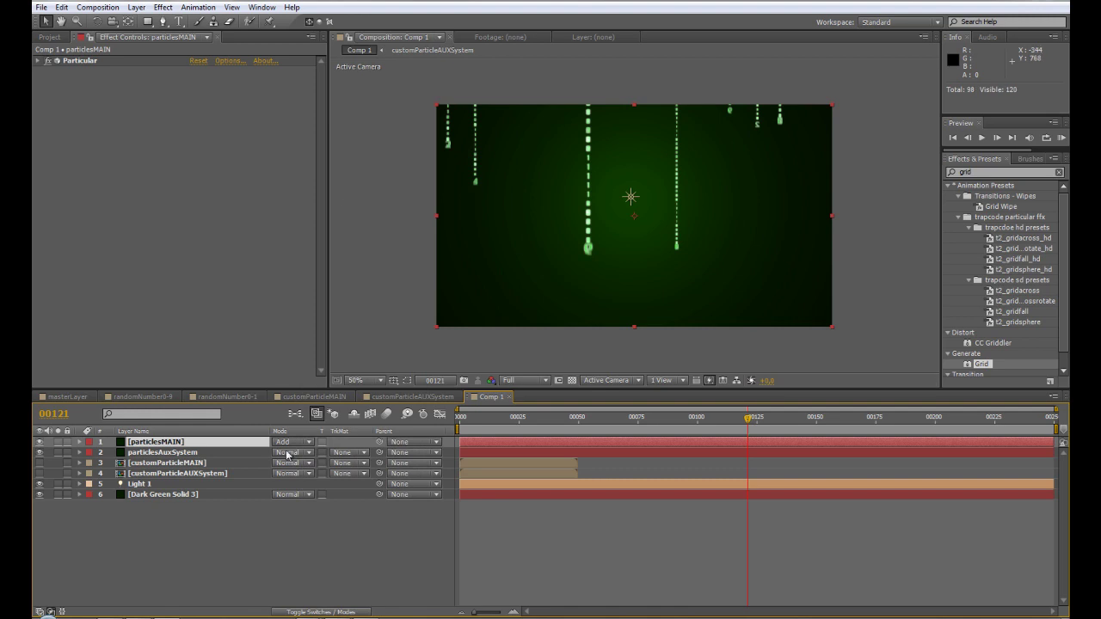
left_click(294, 453)
left_click(340, 207)
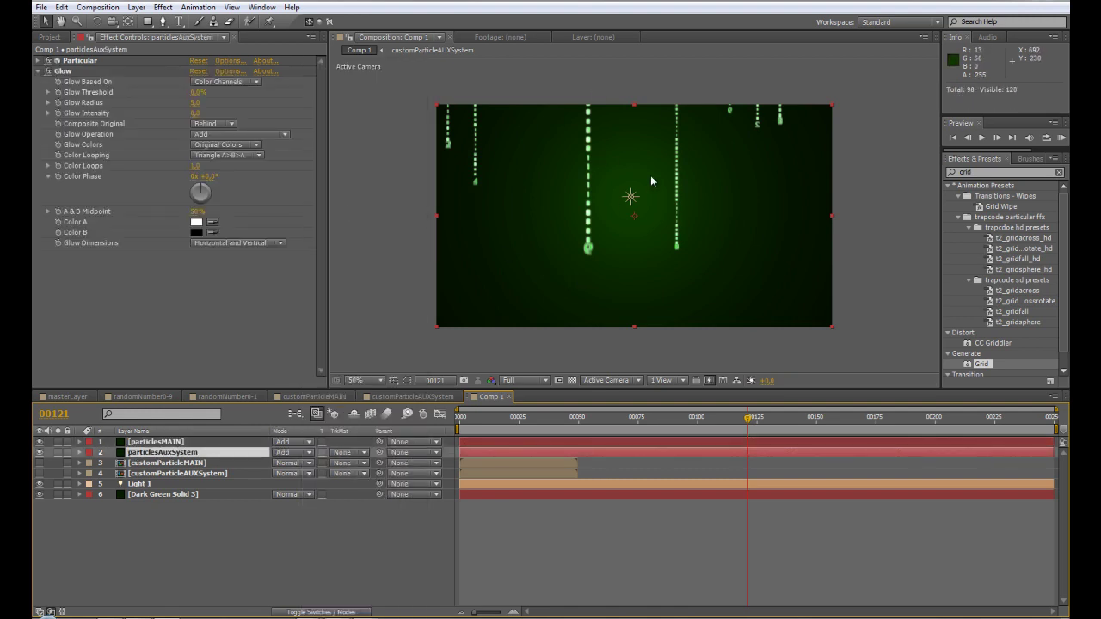
left_click(525, 380)
left_click(526, 424)
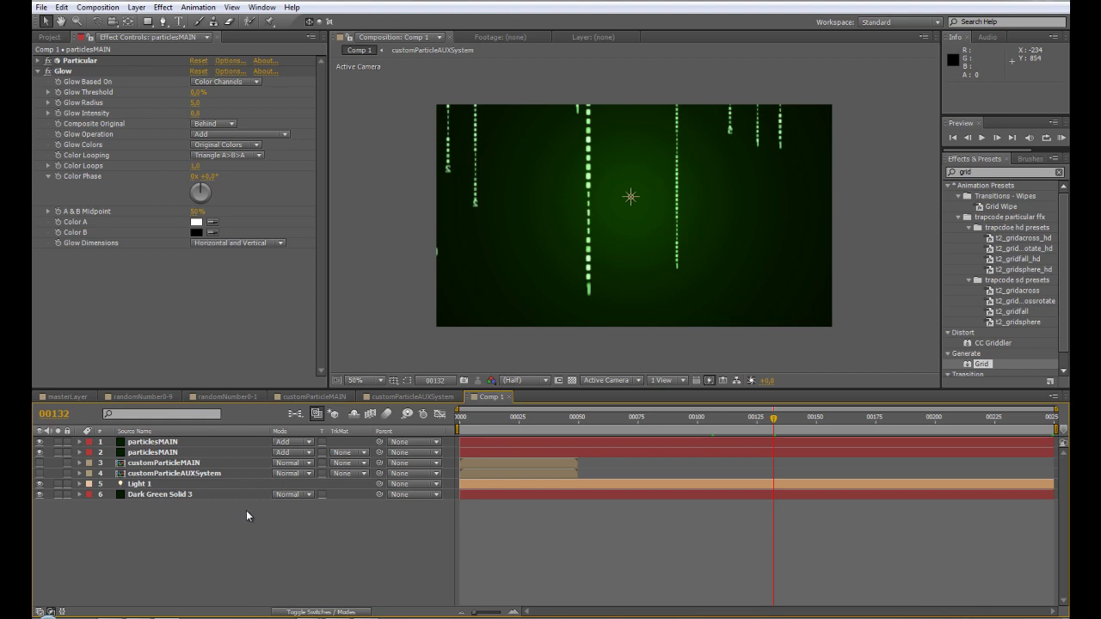
- Pre-compose Light 1 and the dark green solid into a new composition named BG, moving all attributes into it
left_click(170, 485)
left_click(165, 493, "shift")
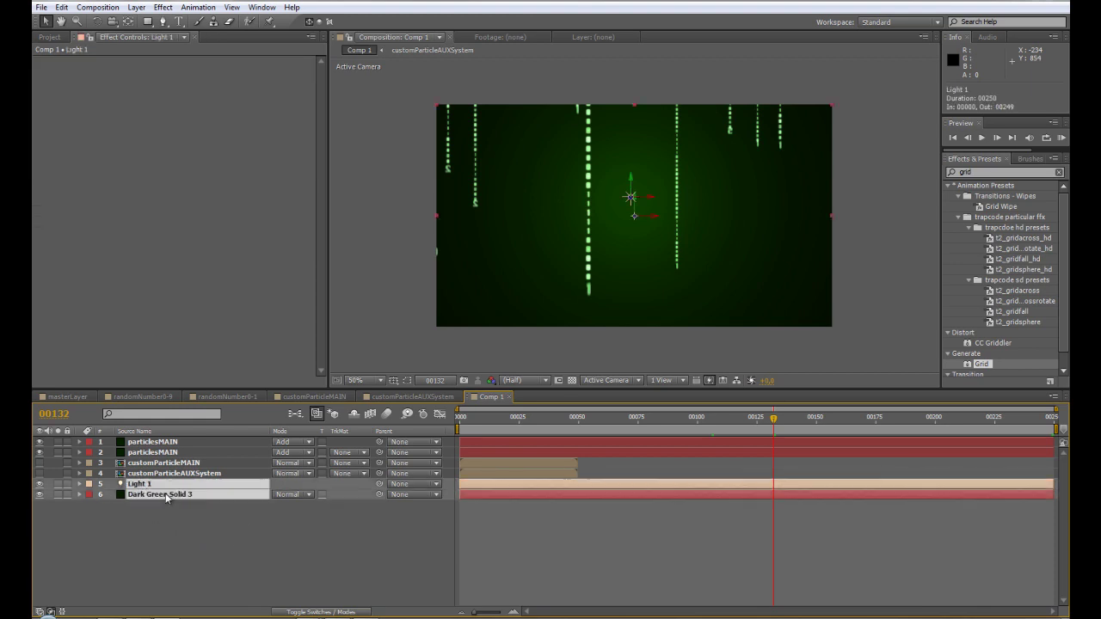
left_click(98, 7)
mouse_move(136, 7)
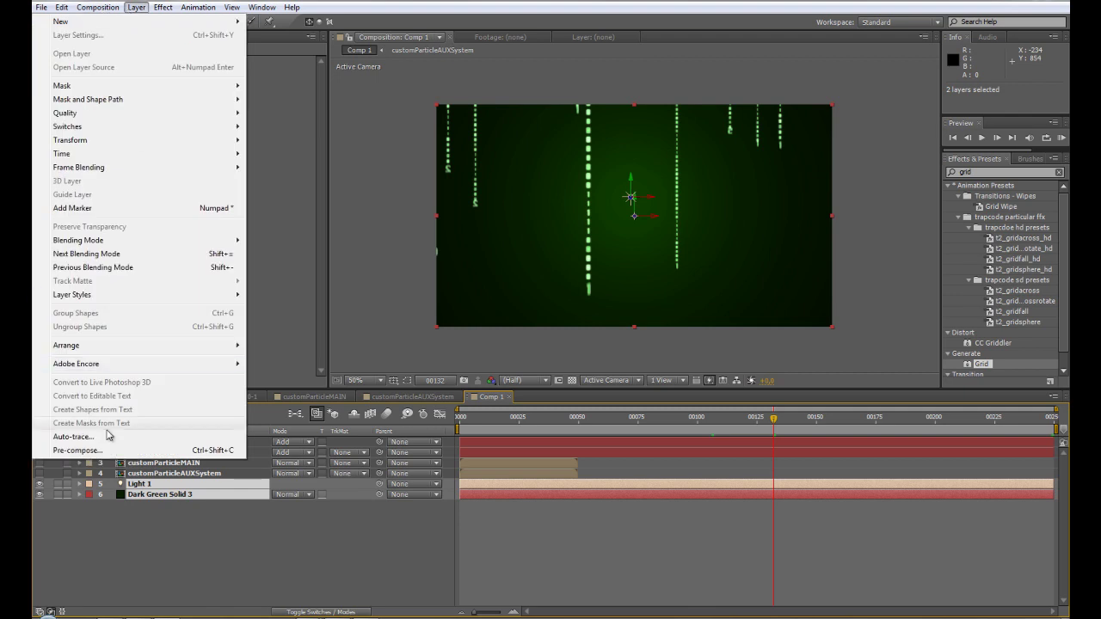
left_click(130, 447)
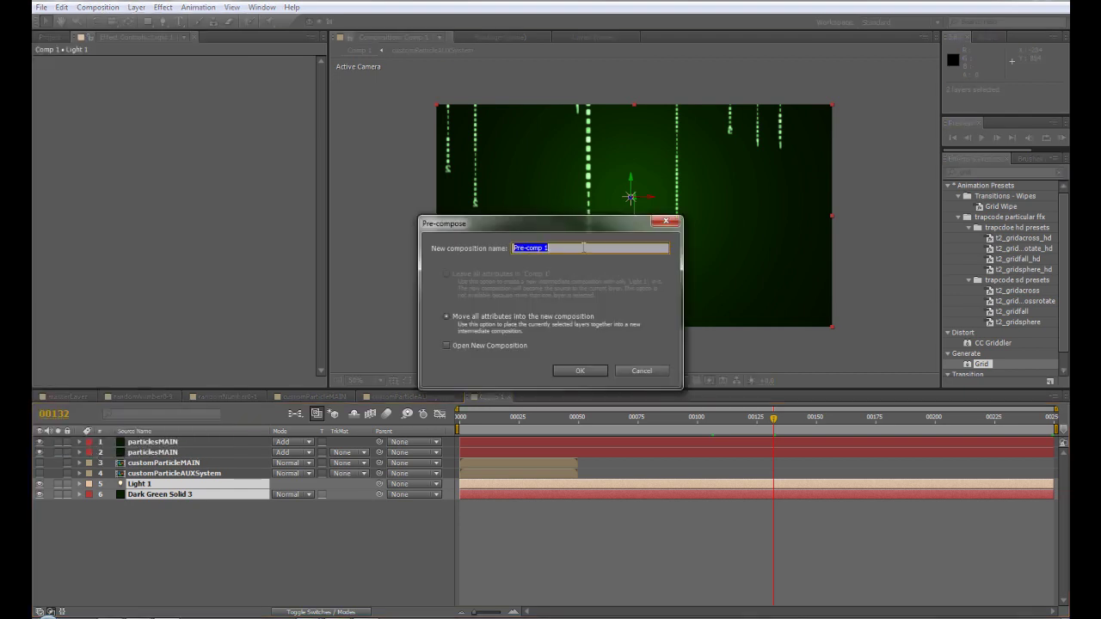
type("BG")
left_click(575, 371)
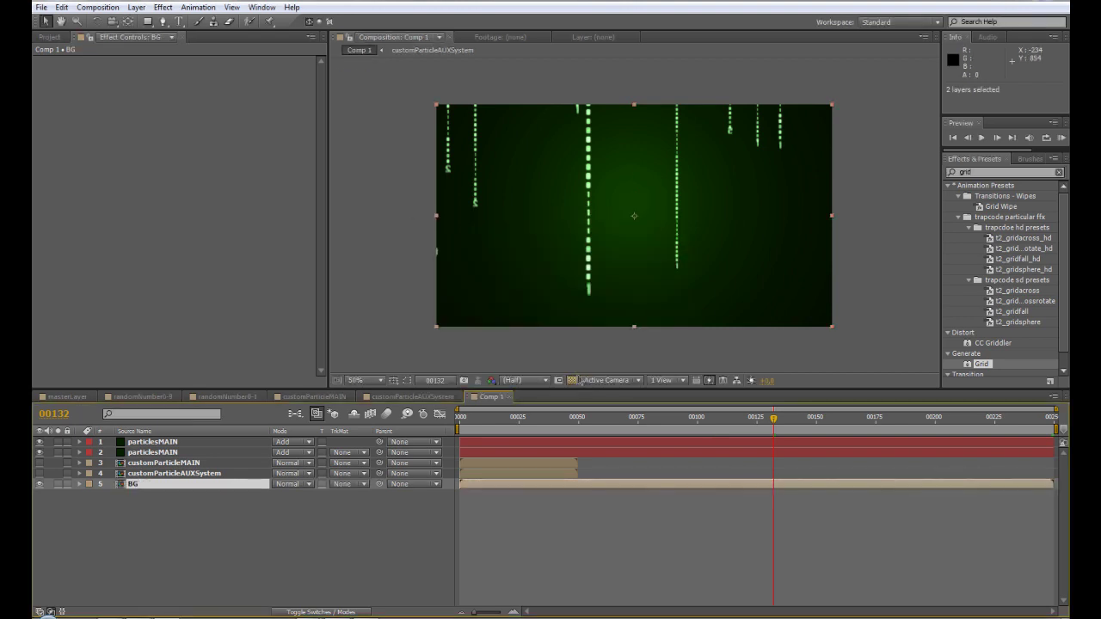
left_click(201, 507)
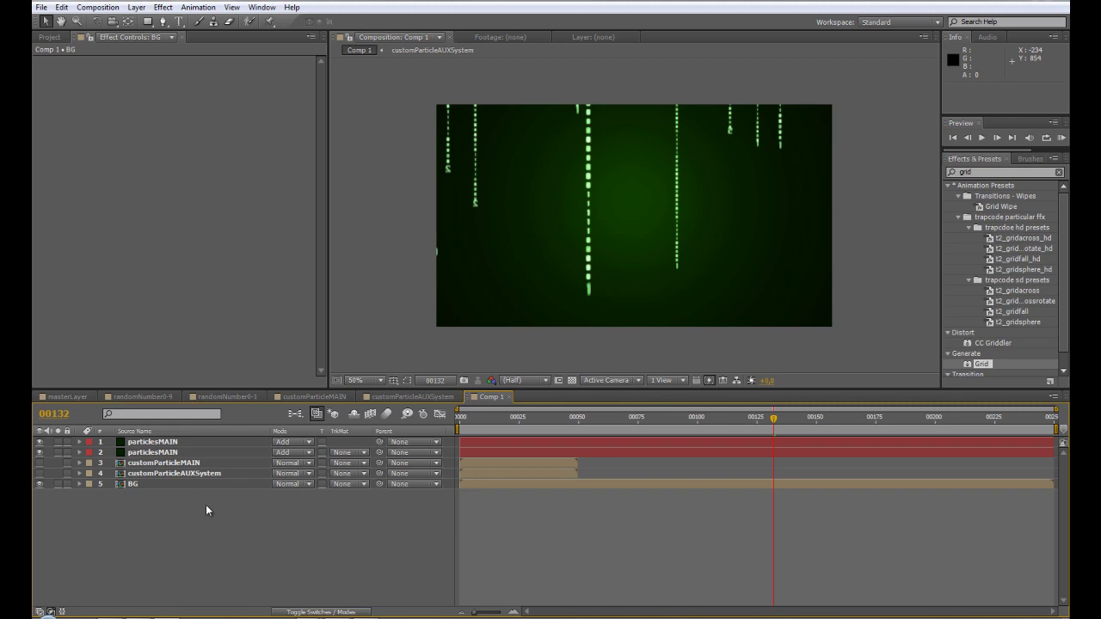
- Create a one-node camera with the 35mm preset and depth of field enabled
right_click(207, 506)
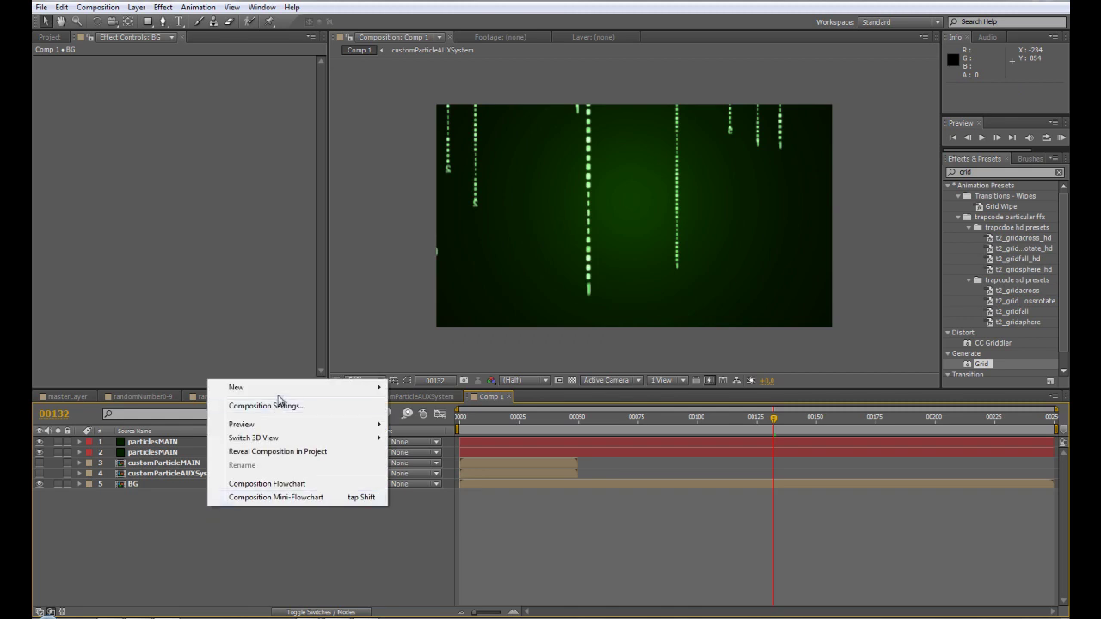
mouse_move(258, 387)
left_click(134, 449)
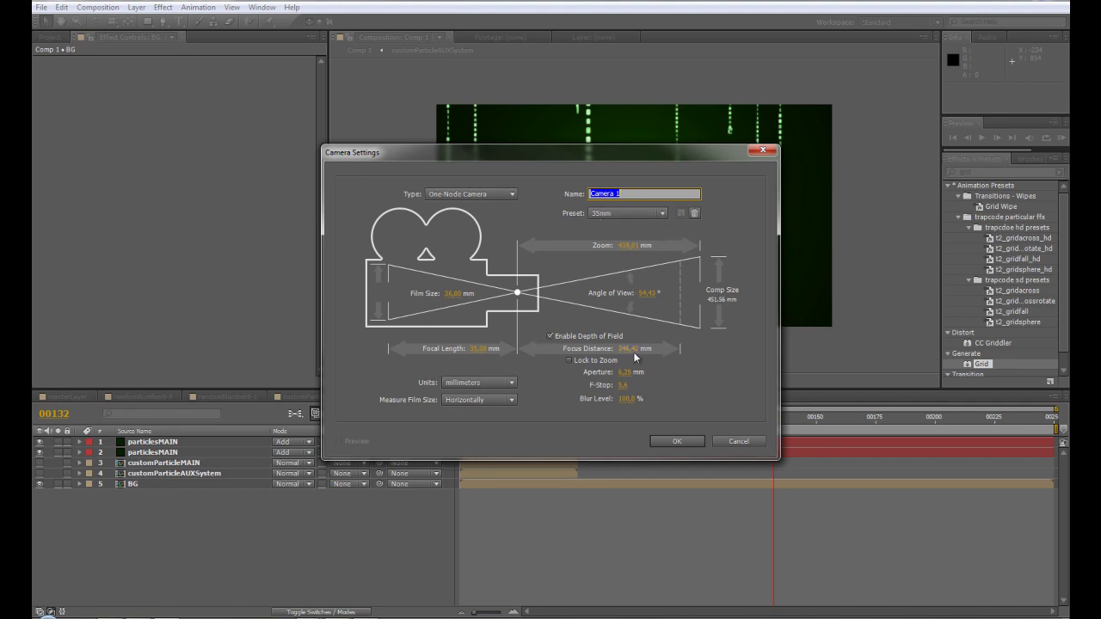
left_click(675, 442)
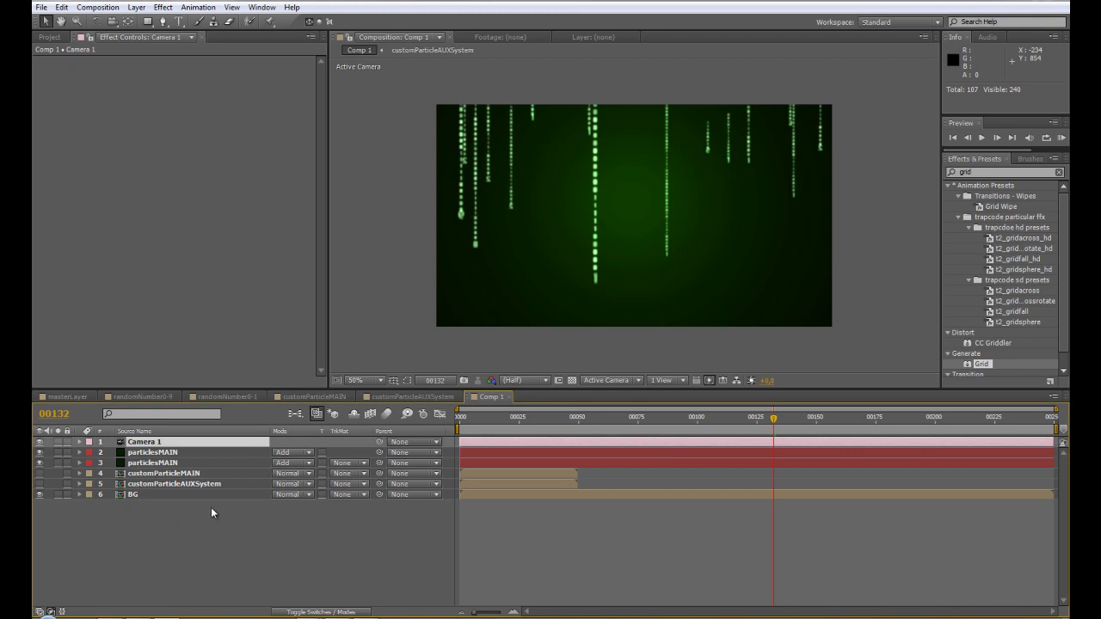
- Set a starting Position keyframe for Camera 1 at frame 0
left_click(482, 417)
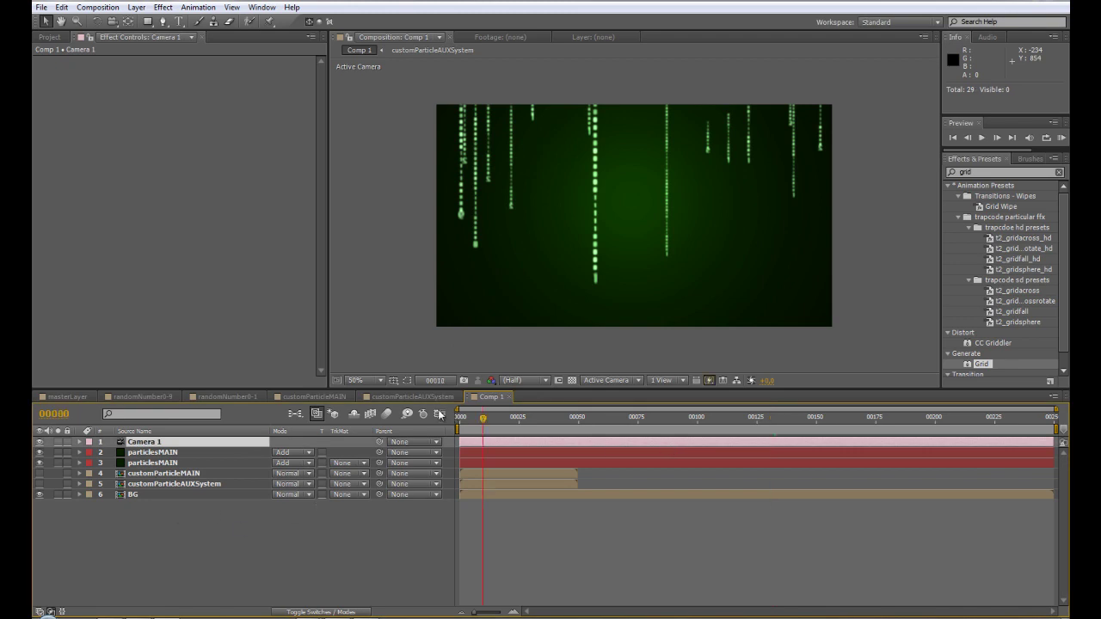
key("Home")
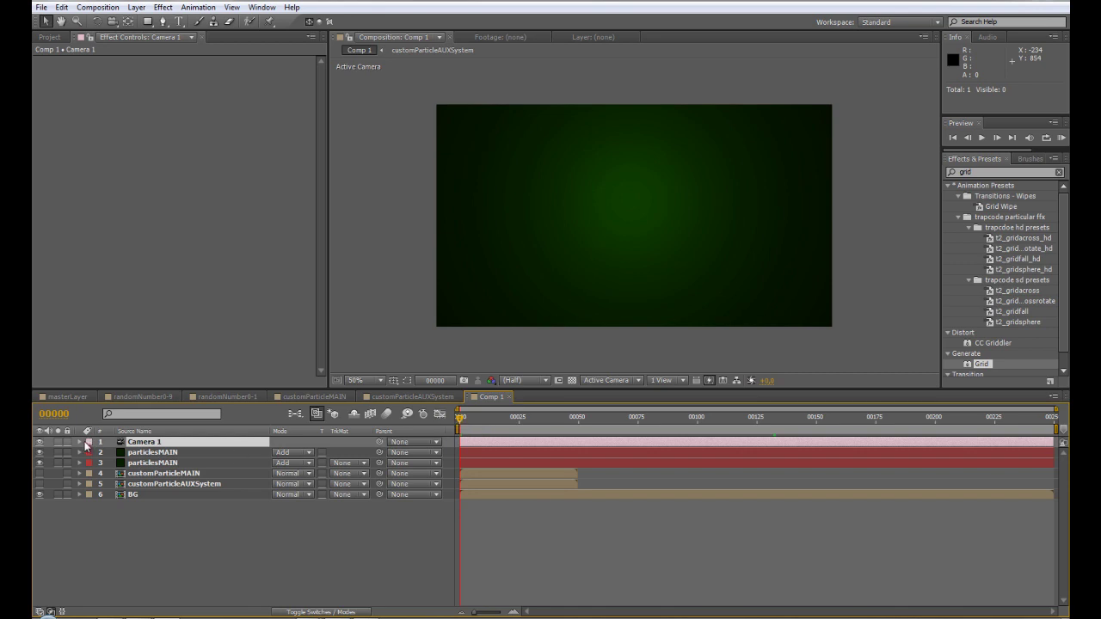
key("p")
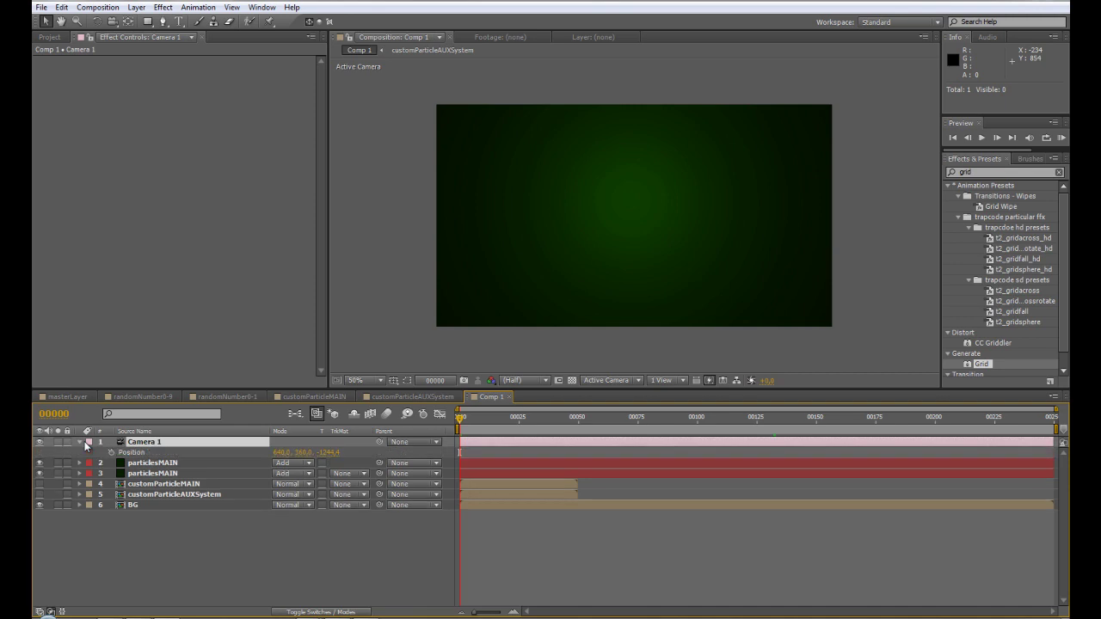
left_click(111, 453)
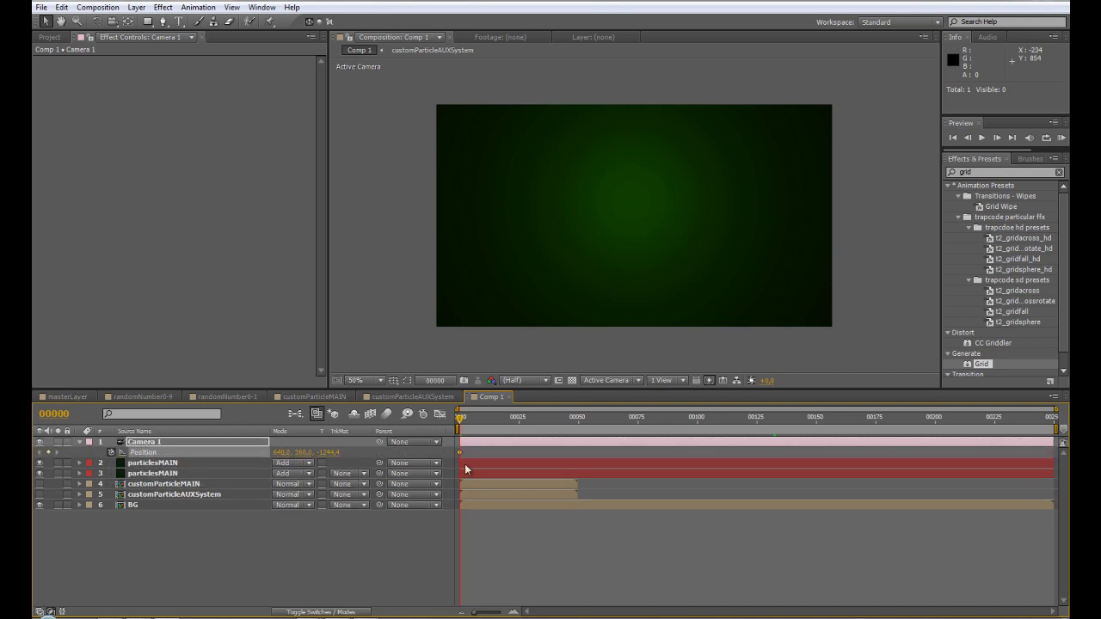
- At the last frame, 249, keyframe the camera closer to the particles by setting its Z position to -800
left_click(1040, 418)
left_click(1058, 419)
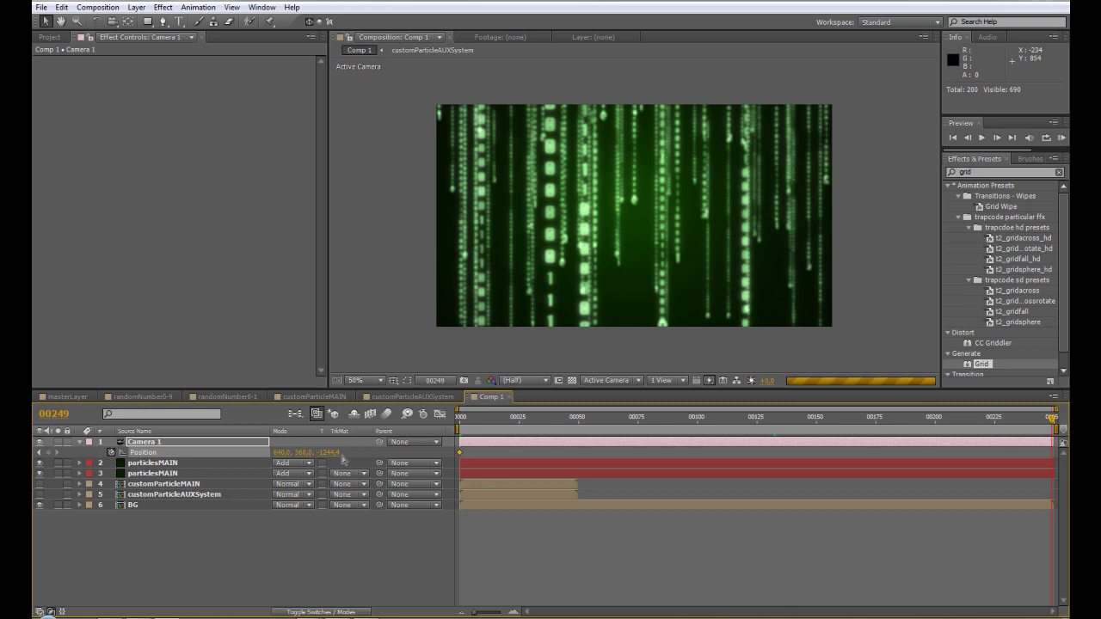
left_click_drag(335, 461, 482, 448)
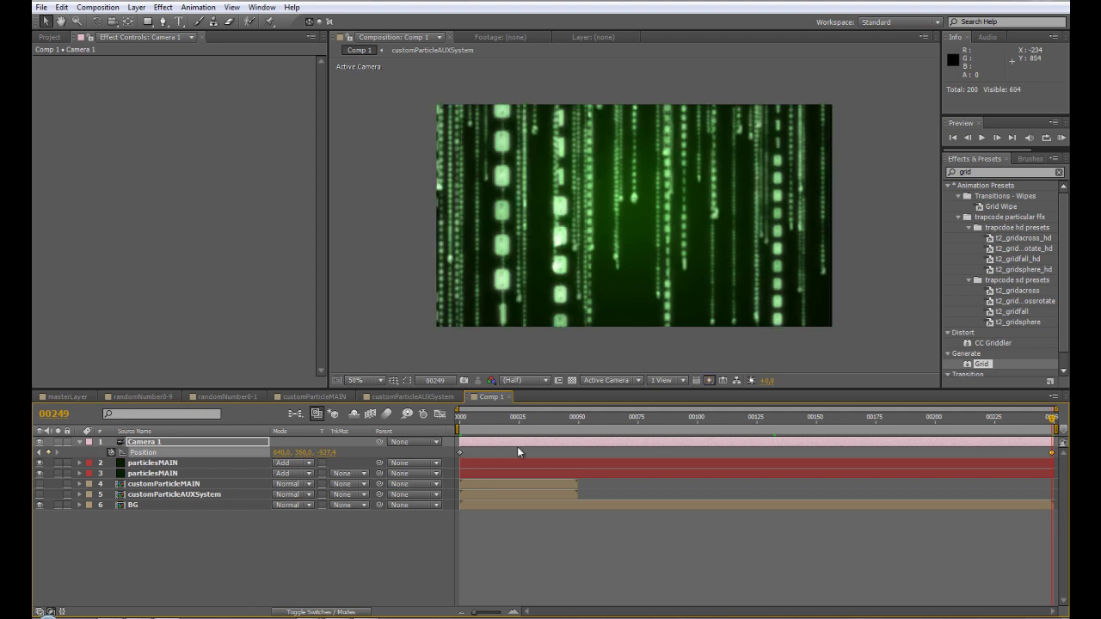
left_click(331, 453)
type("-800")
key("Return")
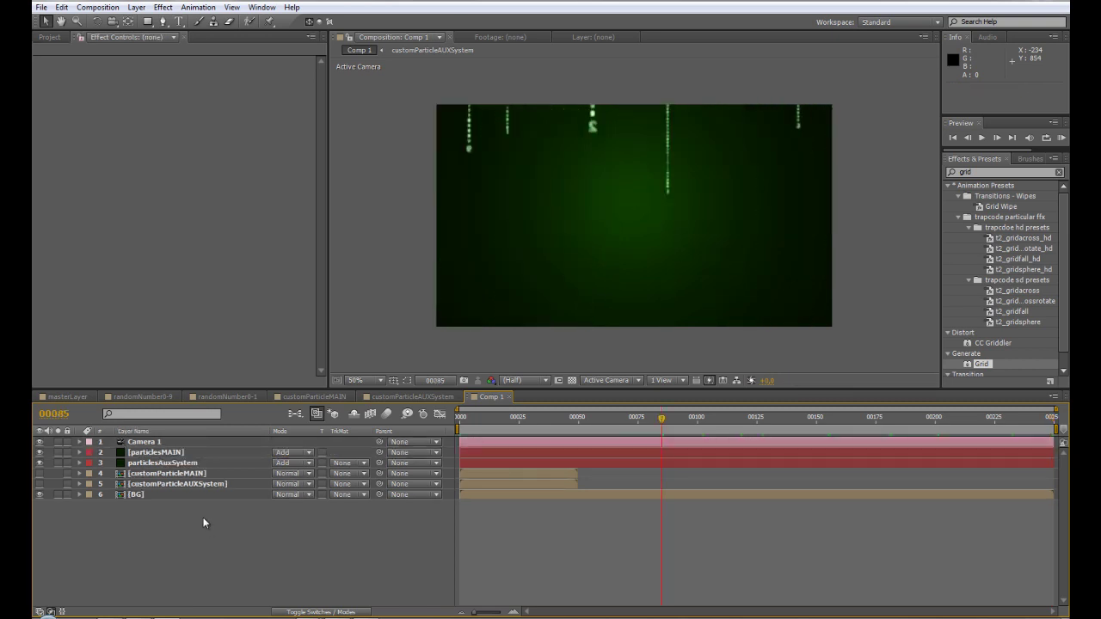
- Set the Particles/sec of the Particular emitter on the particlesMAIN layer to 500
left_click(185, 453)
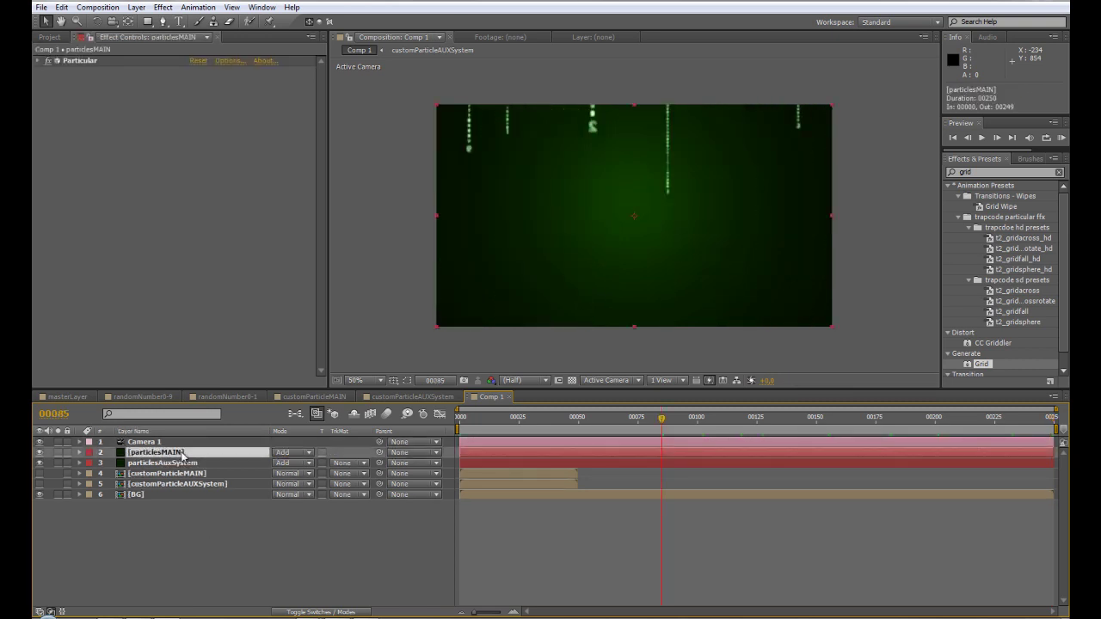
left_click(37, 61)
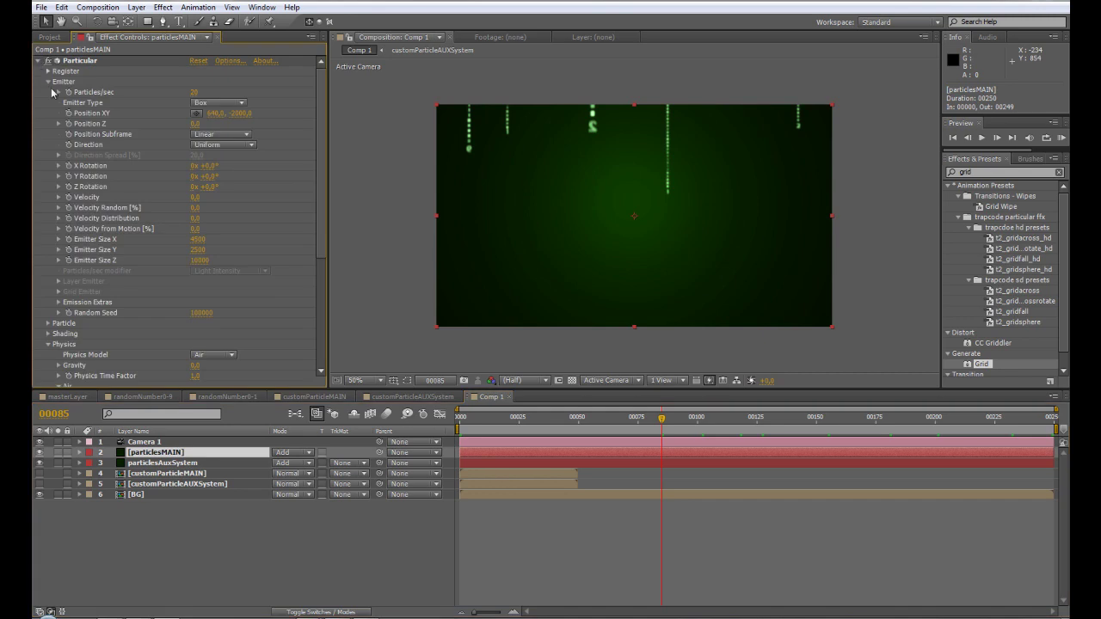
left_click(195, 92)
type("500")
key("Return")
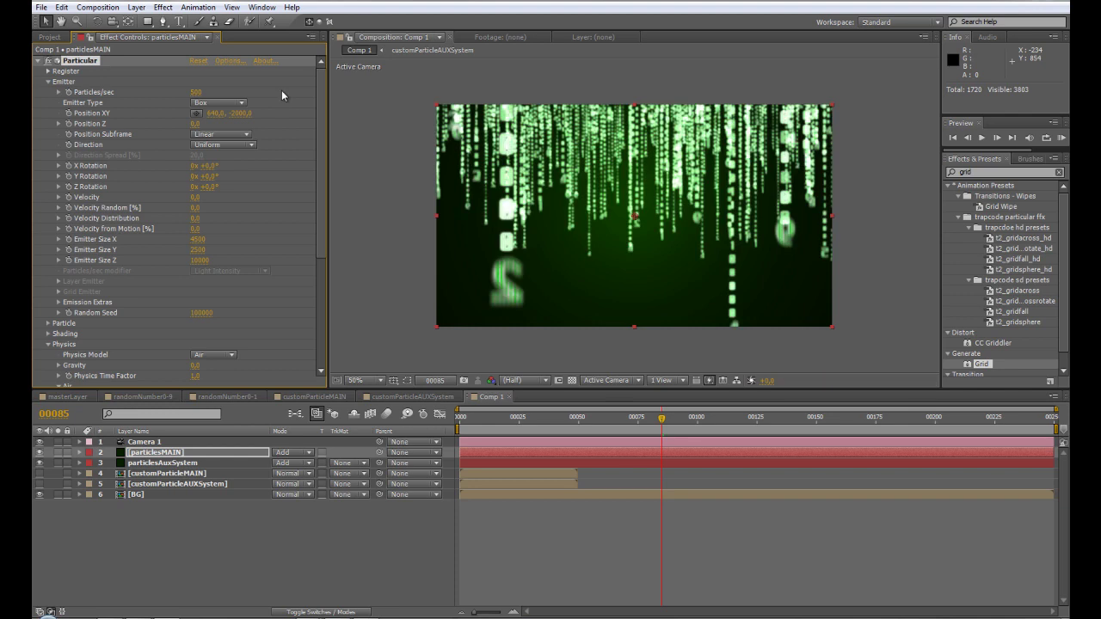
- Check the particle density at frame 140 and set the particlesMAIN emitter's Particles/sec to 300
left_click(793, 420)
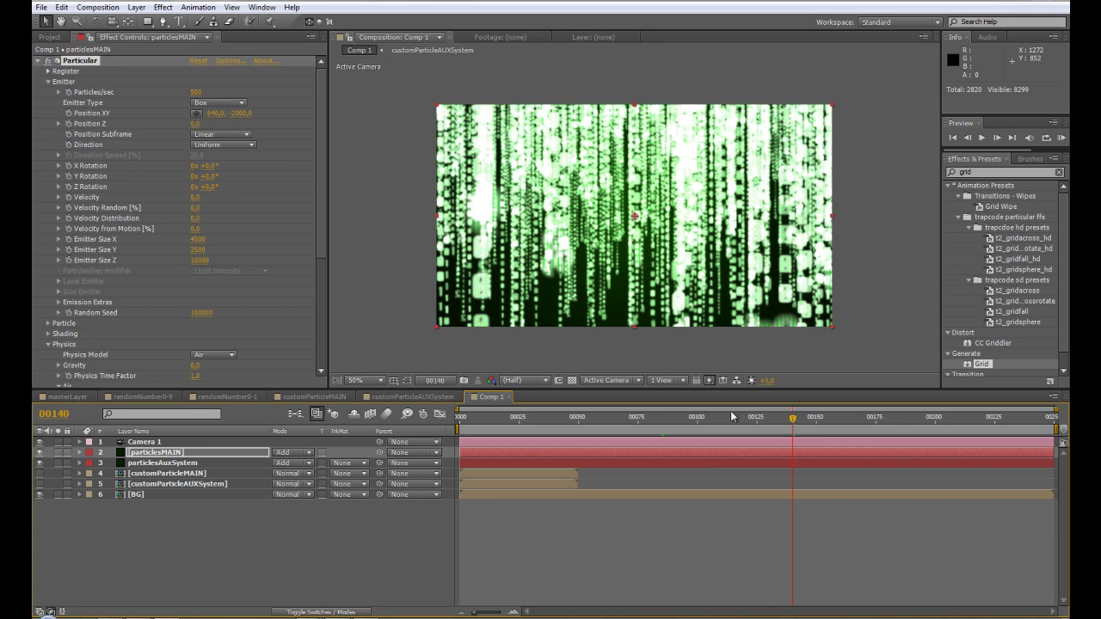
left_click(196, 92)
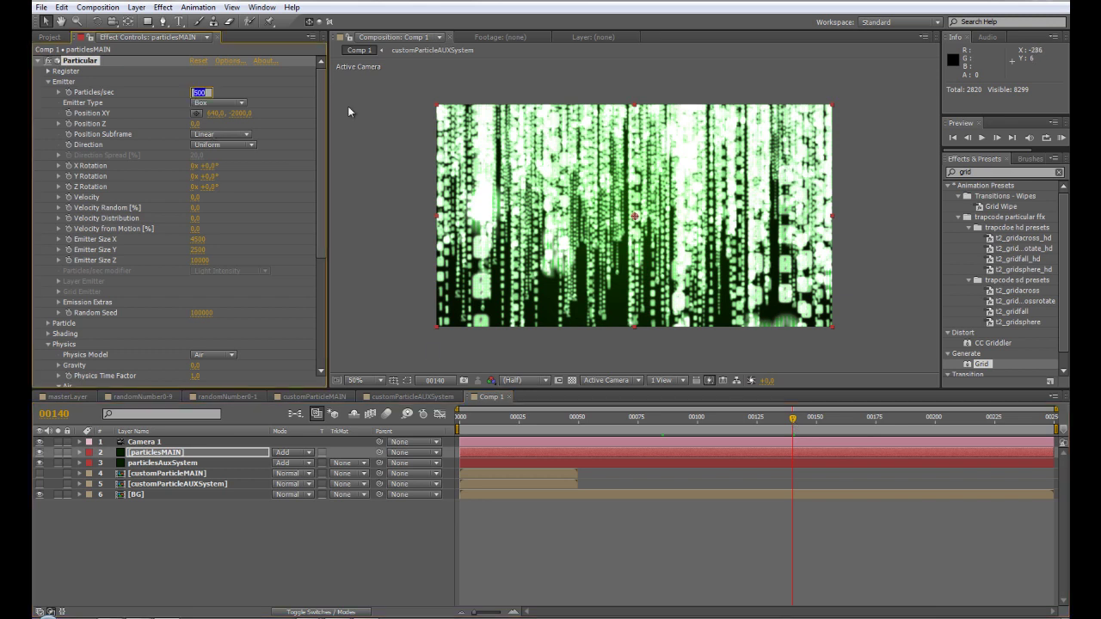
type("300")
key("Return")
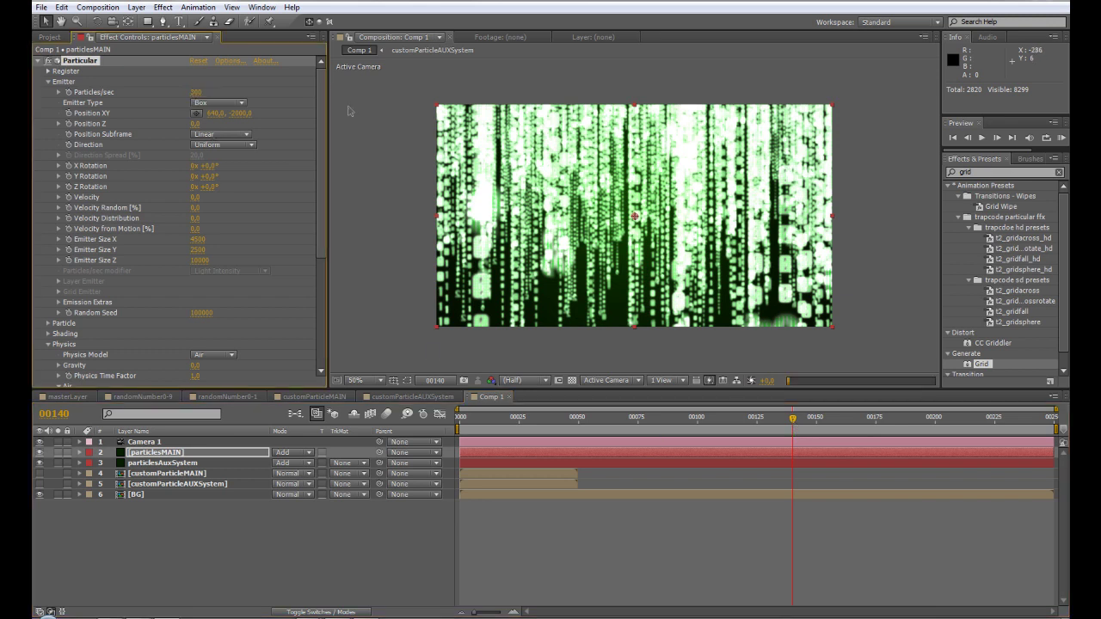